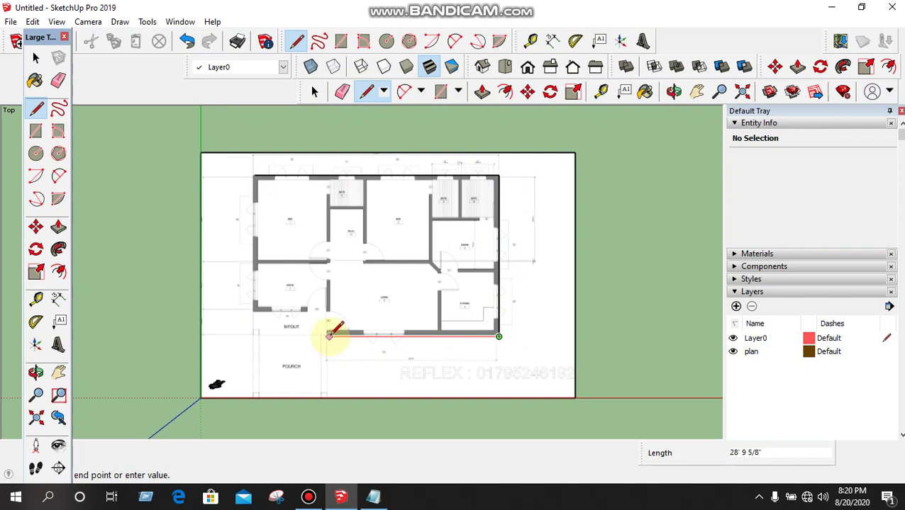
# - Trace the outline along the living room's front wall, up the sitout corner, and about 12' 4" across the office's lower wall
pyautogui.click(326, 336)
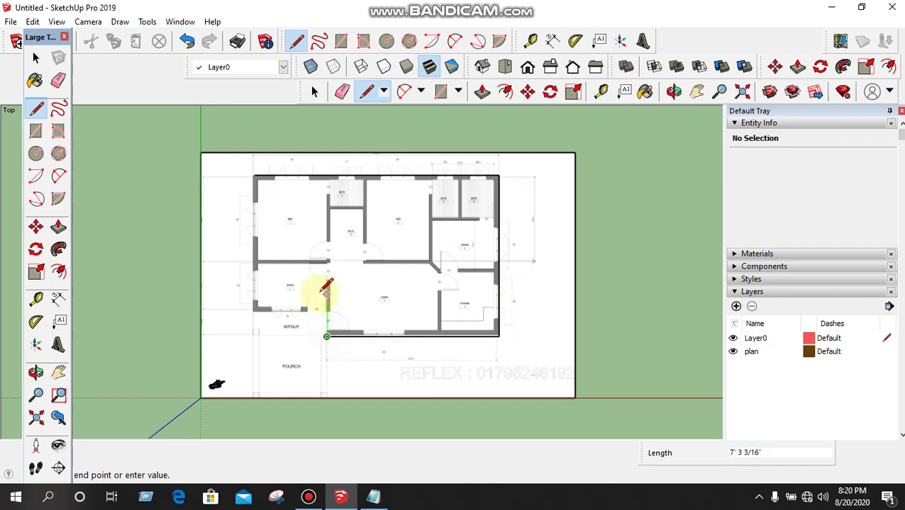
pyautogui.click(326, 312)
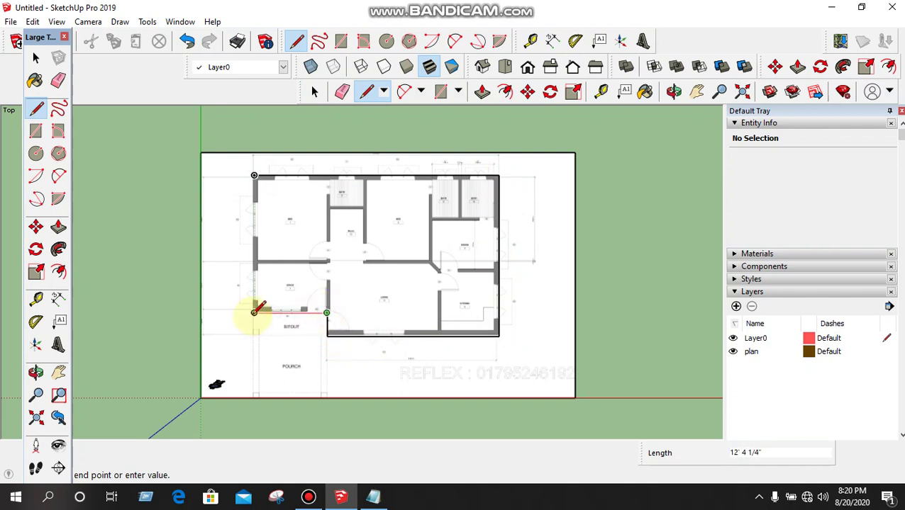
pyautogui.click(253, 313)
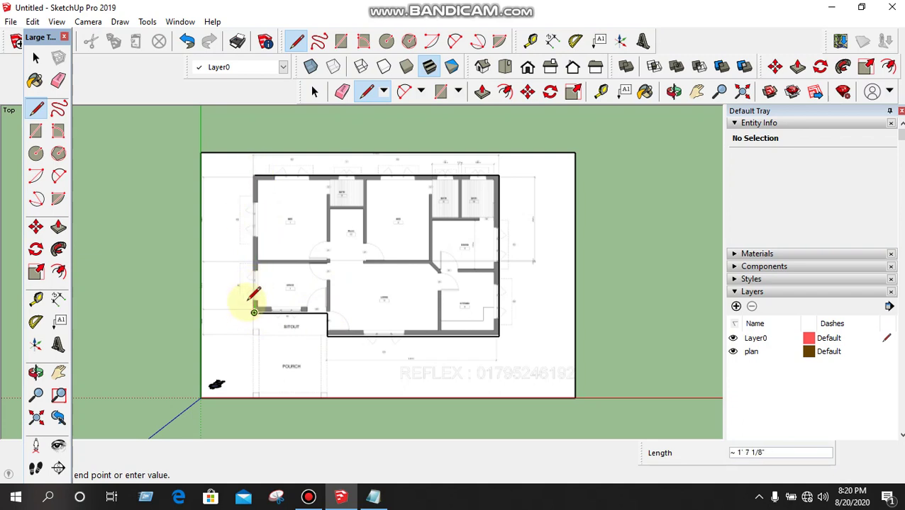
pyautogui.write("4'")
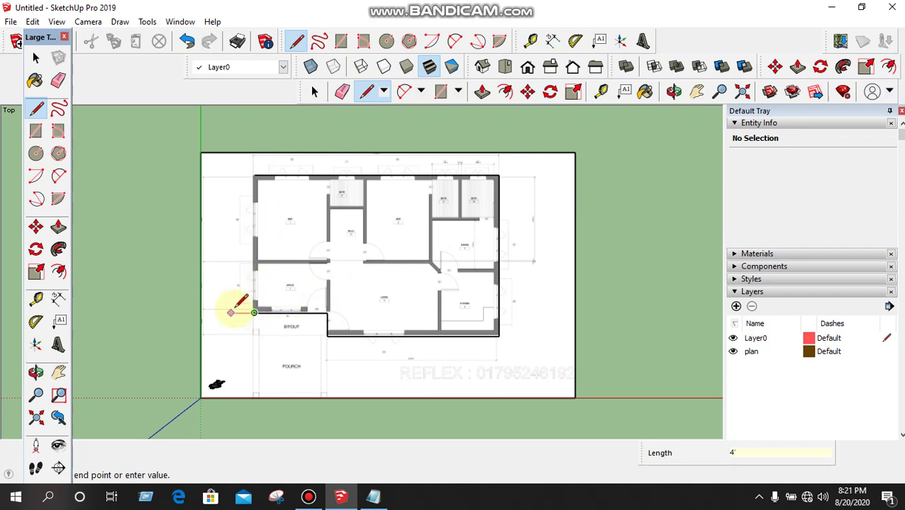
pyautogui.press('Escape')
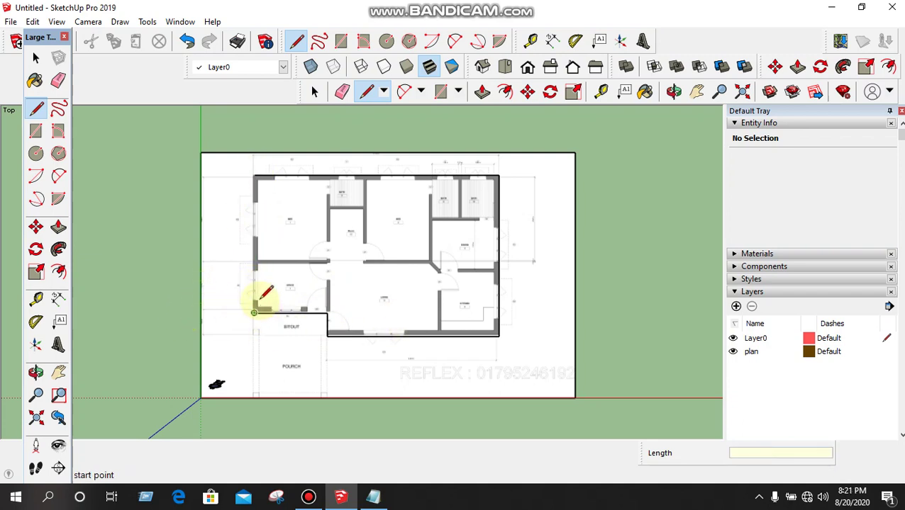
# - Close the building outline with a line about 23' 7" long up the left wall to the upper-left corner
pyautogui.scroll(3, 250, 310)
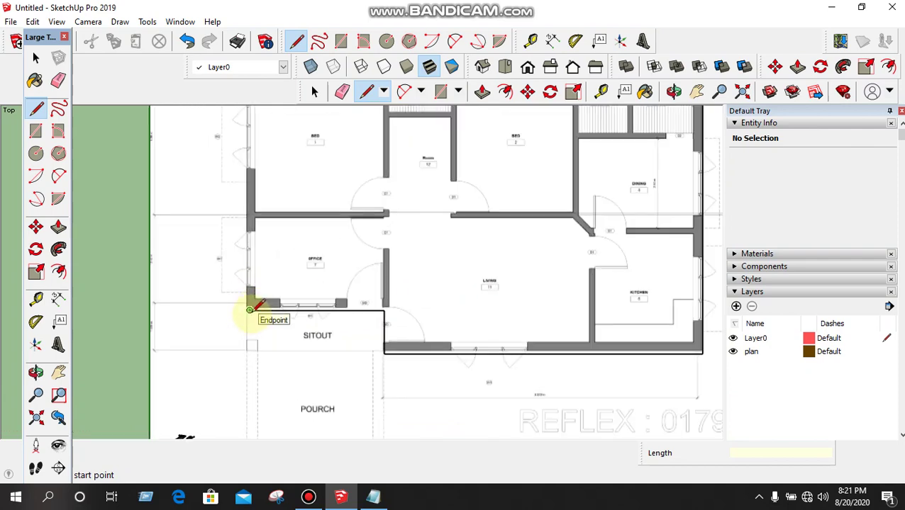
pyautogui.click(249, 309)
pyautogui.scroll(-1, 248, 298)
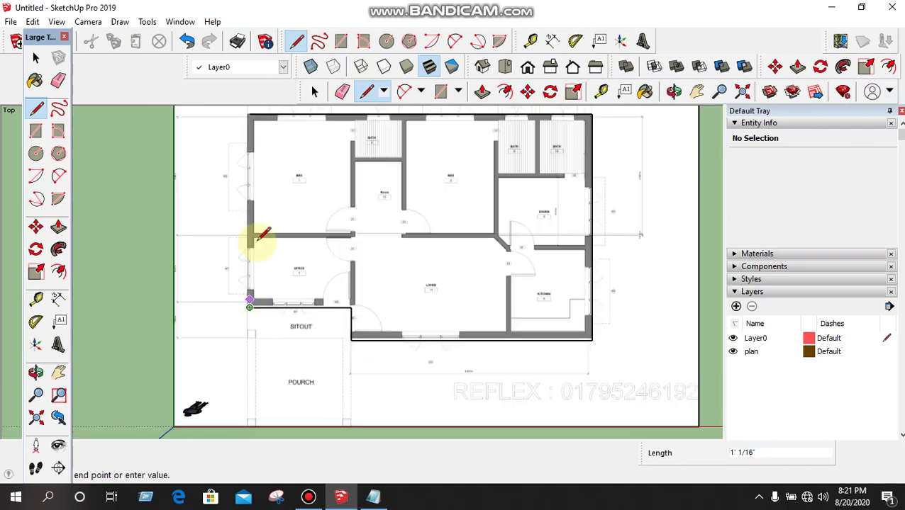
pyautogui.click(249, 114)
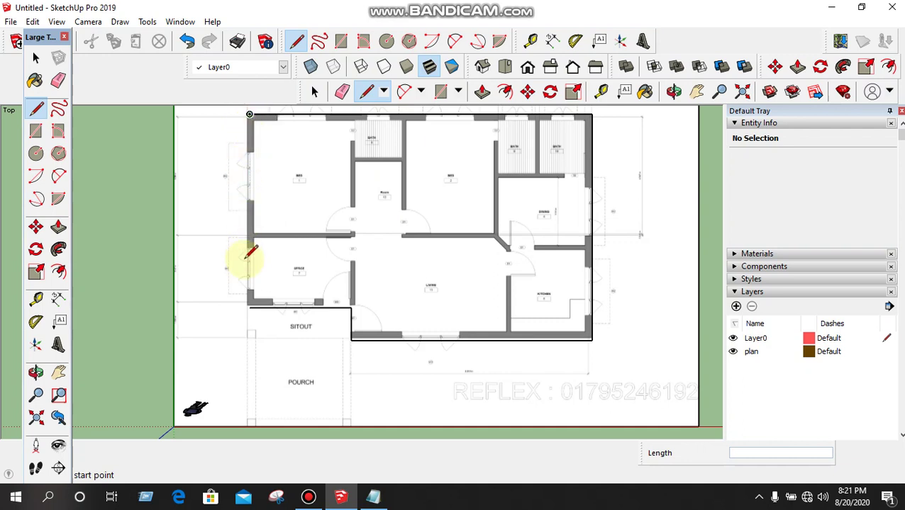
pyautogui.scroll(5, 251, 283)
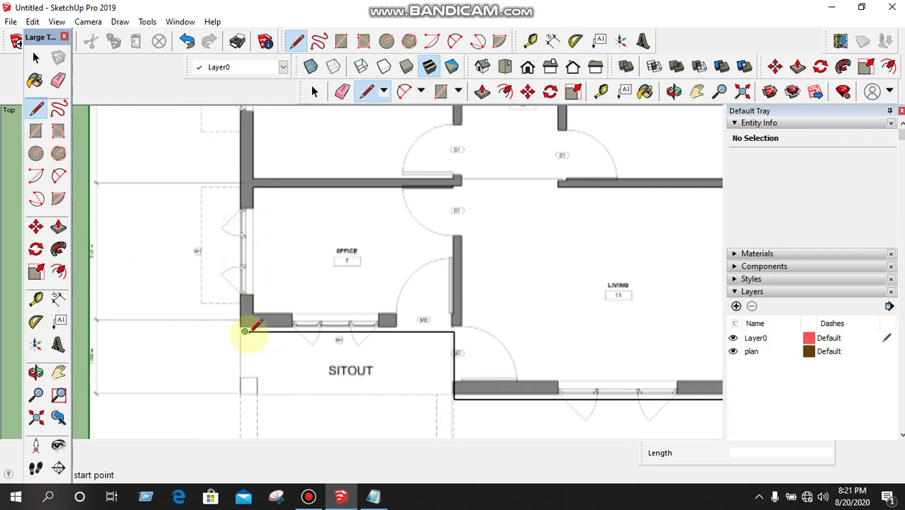
pyautogui.scroll(-4, 254, 310)
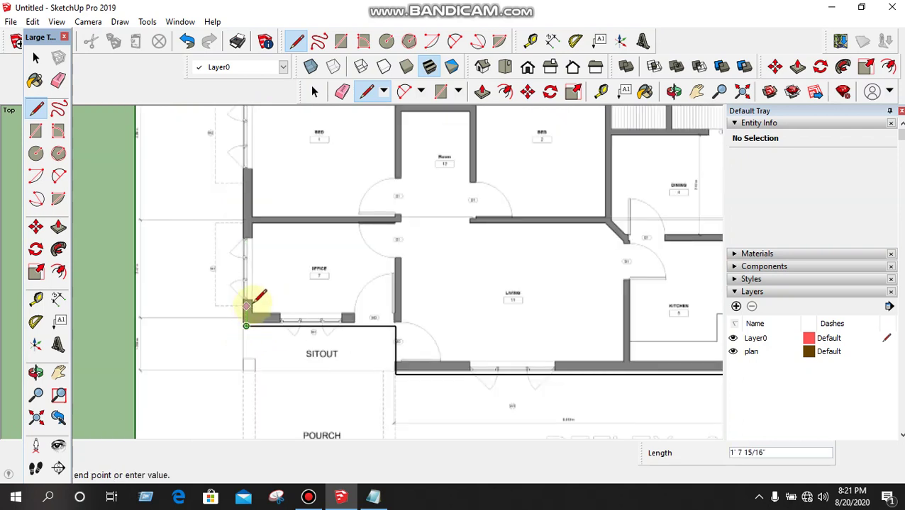
pyautogui.click(249, 122)
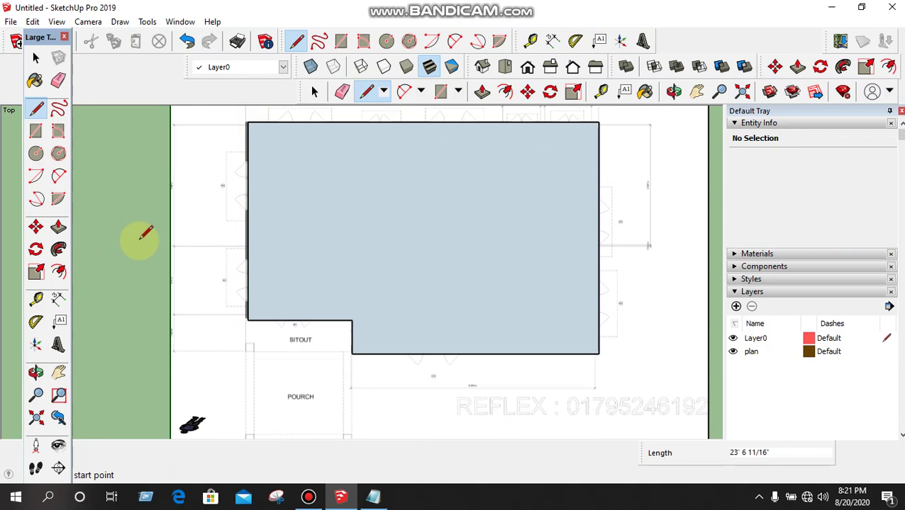
# - Undo all the outline lines traced over the floor plan
pyautogui.scroll(-2, 246, 289)
pyautogui.hotkey('ctrl', 'z')
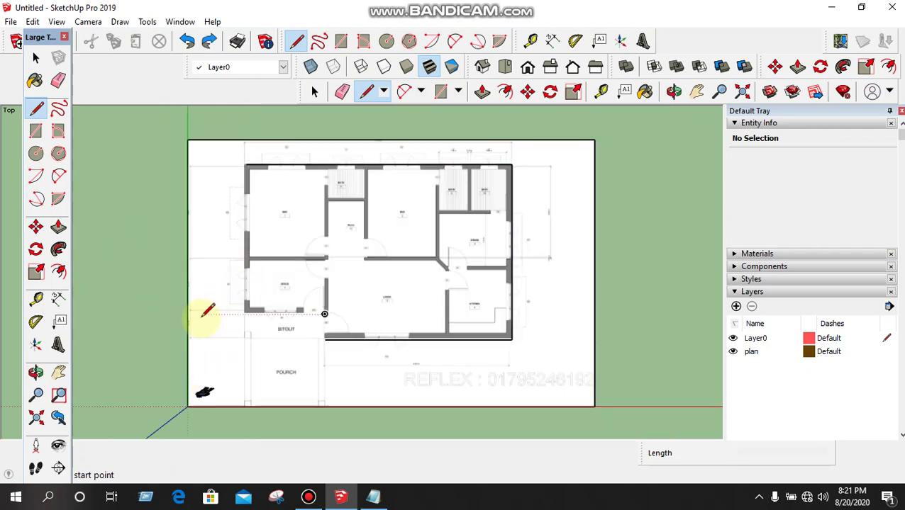
pyautogui.hotkey('ctrl', 'z')
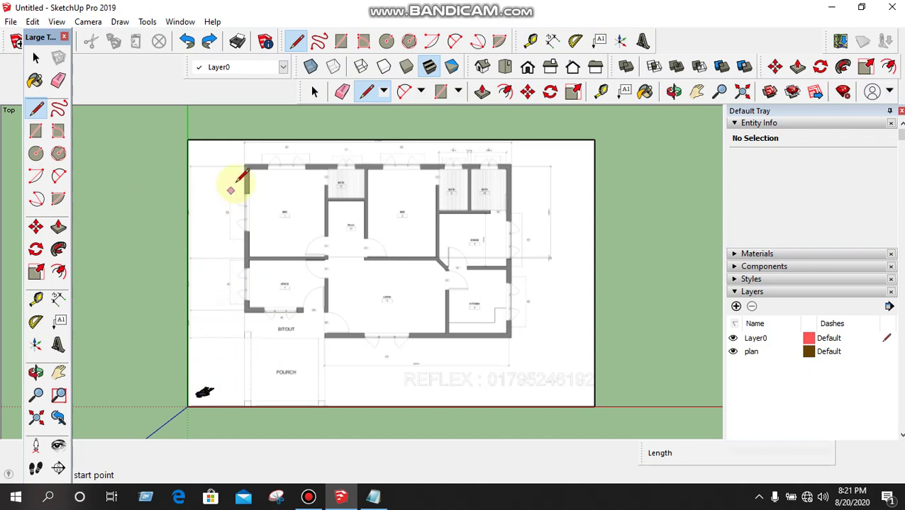
# - Draw a line about 41' 10" long along the outer edge of the plan's upper wall, from the left corner to the right corner
pyautogui.scroll(2, 244, 163)
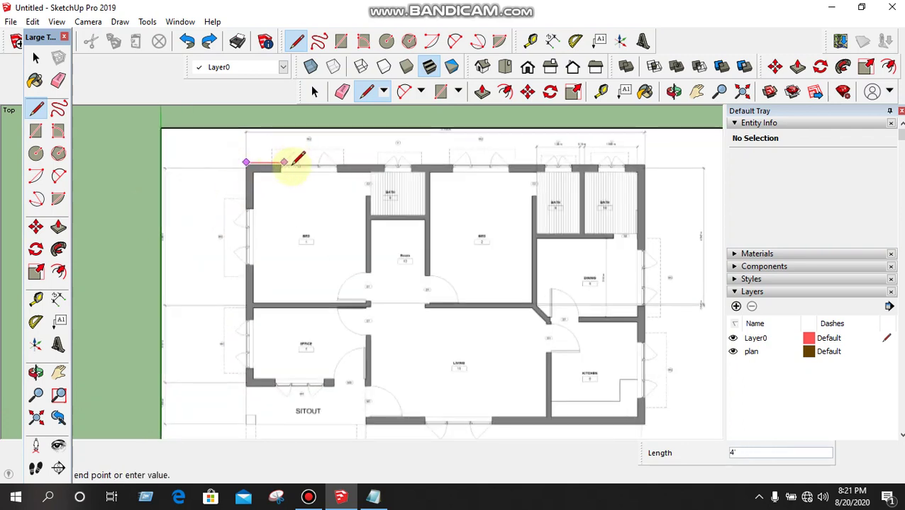
pyautogui.press('Escape')
pyautogui.scroll(2, 248, 167)
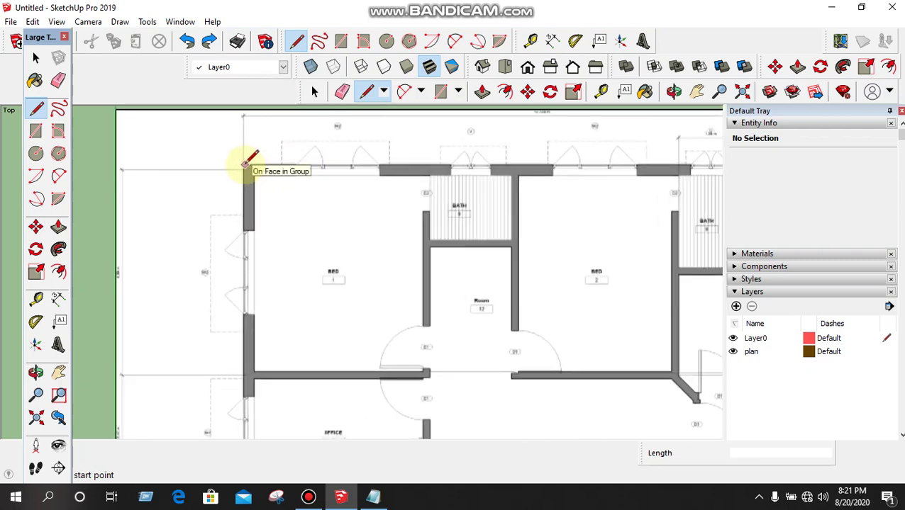
pyautogui.click(244, 166)
pyautogui.scroll(-3, 324, 146)
pyautogui.scroll(2, 552, 159)
pyautogui.scroll(2, 552, 159)
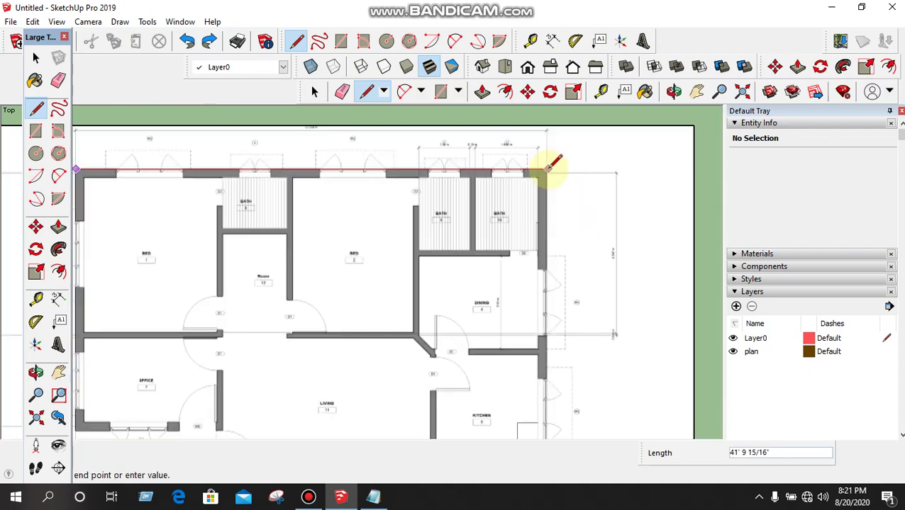
pyautogui.click(548, 170)
# - Continue the outline down the plan's right wall and about 29' 3" along the lower wall to the living room's sitout corner
pyautogui.scroll(-4, 559, 242)
pyautogui.scroll(5, 557, 356)
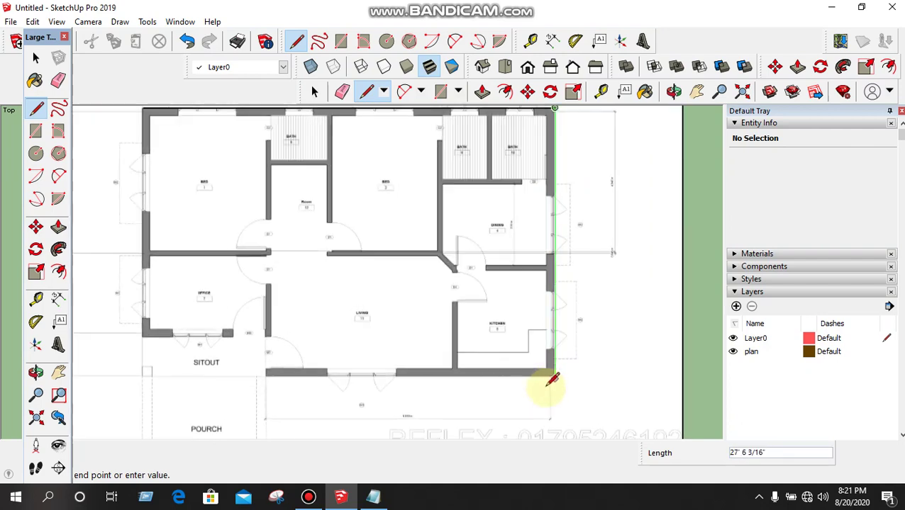
pyautogui.click(565, 363)
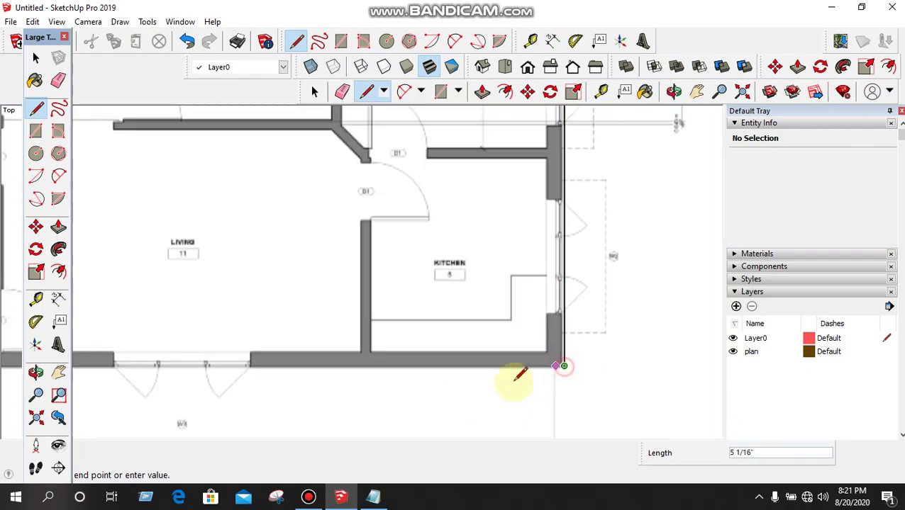
pyautogui.scroll(-4, 531, 365)
pyautogui.scroll(3, 210, 363)
pyautogui.scroll(2, 275, 367)
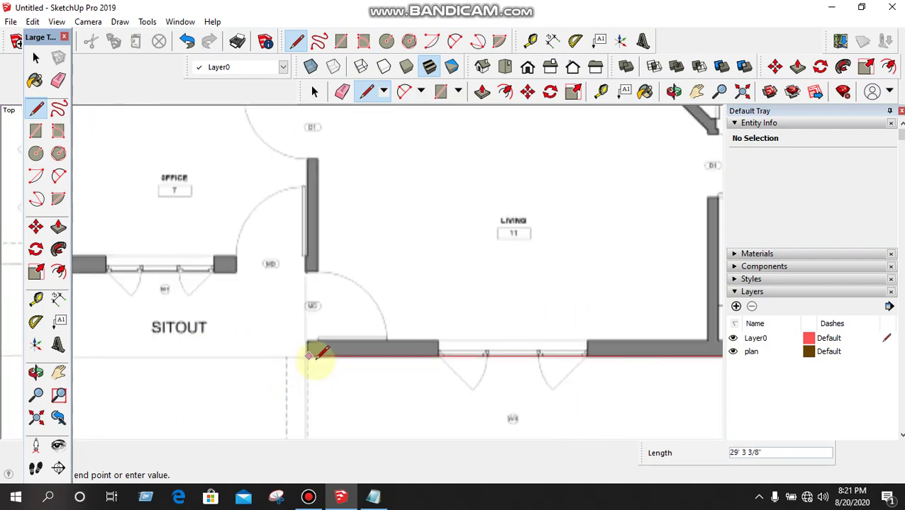
pyautogui.click(306, 355)
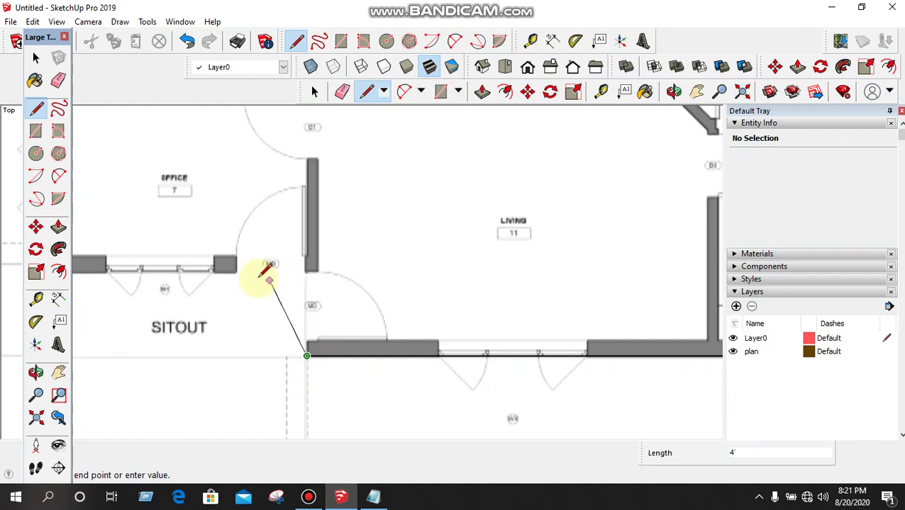
# - Trace the sitout recess up to the office wall level and about 12' 5" across to the office's outer left corner
pyautogui.click(306, 272)
pyautogui.scroll(-5, 284, 280)
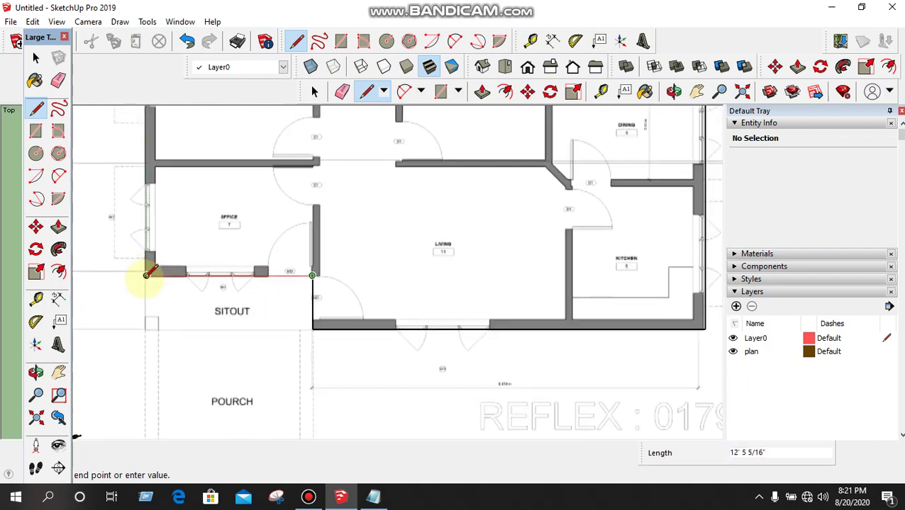
pyautogui.scroll(-1, 145, 276)
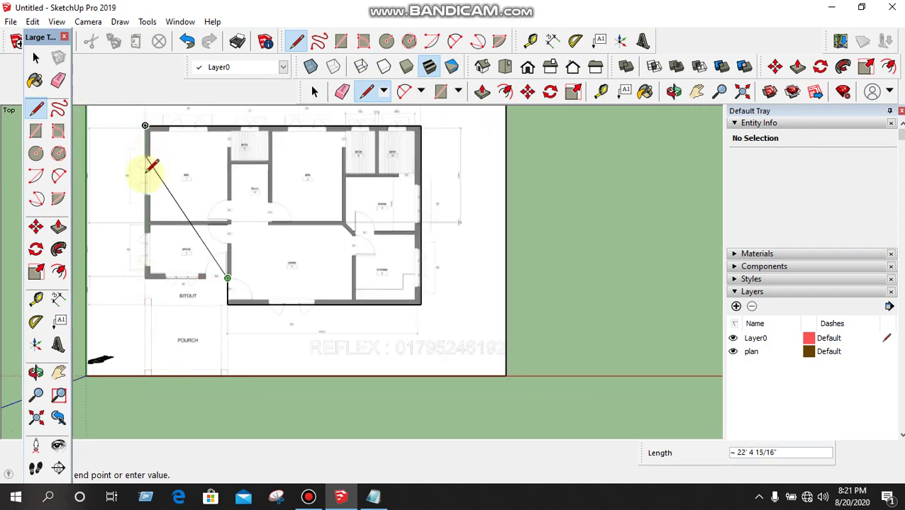
pyautogui.scroll(4, 145, 271)
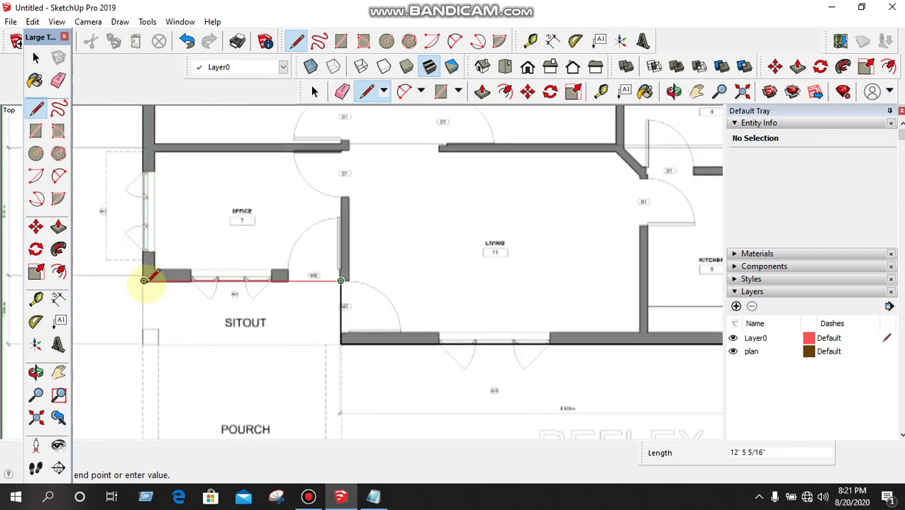
pyautogui.click(143, 281)
# - Close the outline into a face with a line about 23' 3" long up the left wall to the upper-left corner
pyautogui.scroll(-4, 145, 305)
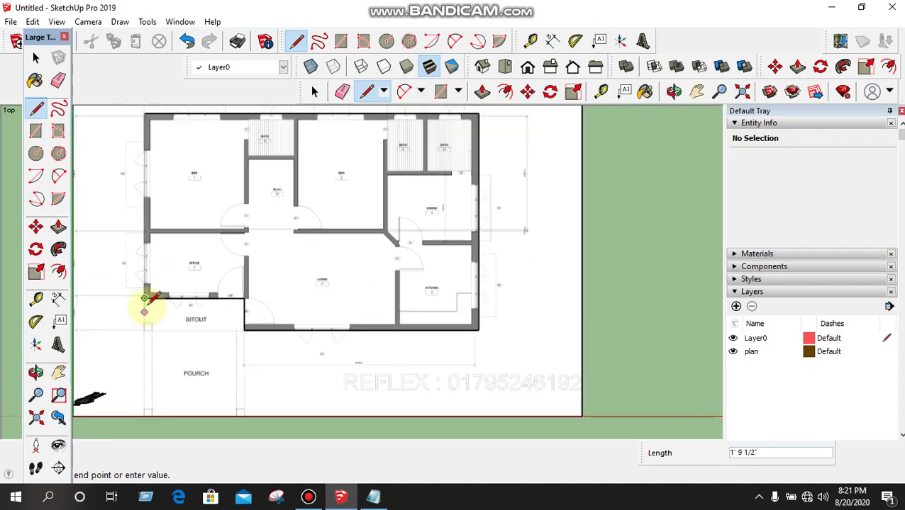
pyautogui.scroll(5, 147, 103)
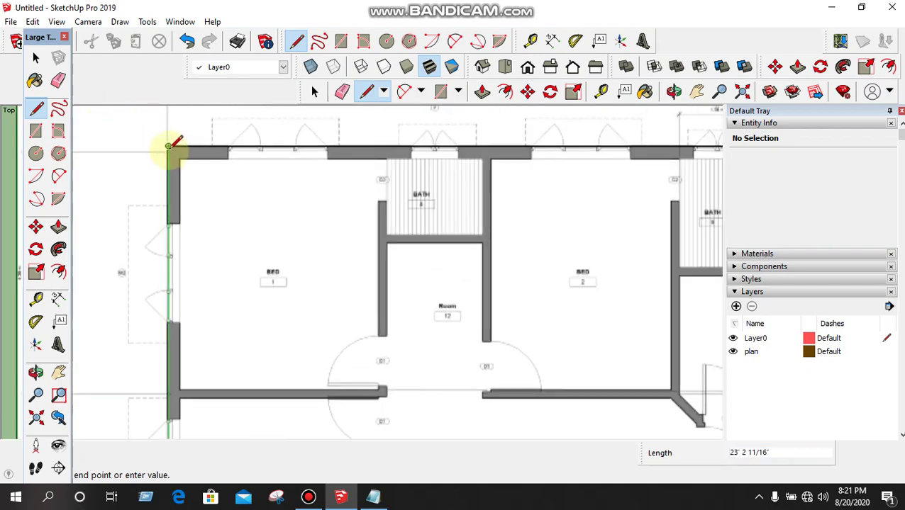
pyautogui.click(168, 147)
pyautogui.scroll(-5, 263, 152)
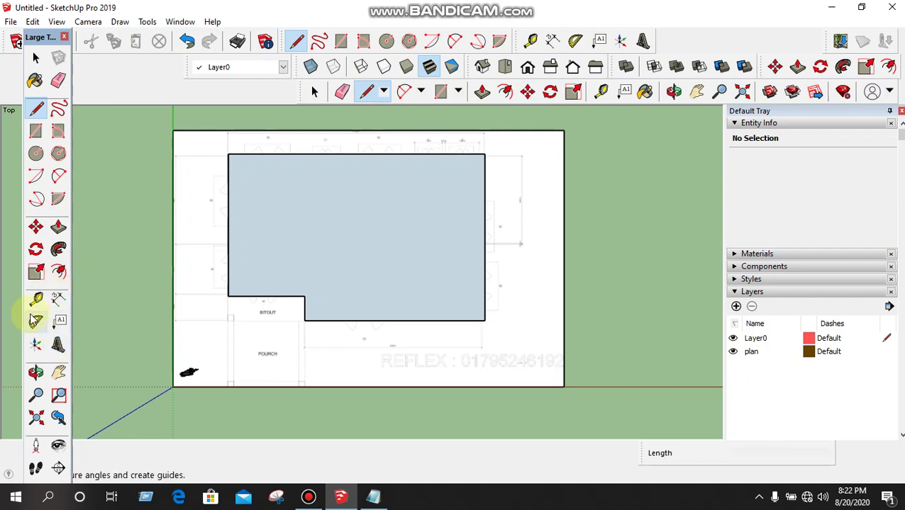
# - Offset the building outline inward by 9" to form the exterior wall thickness
pyautogui.click(58, 271)
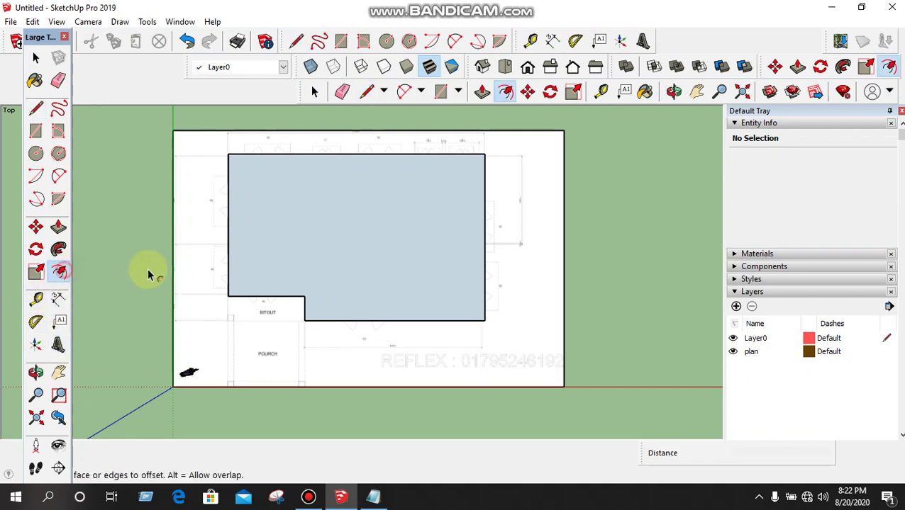
pyautogui.click(299, 165)
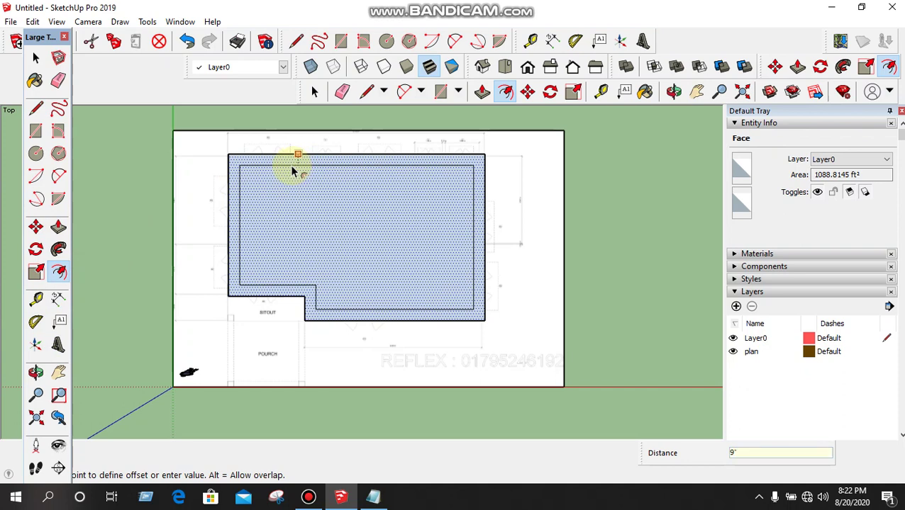
pyautogui.write('9"')
pyautogui.press('Return')
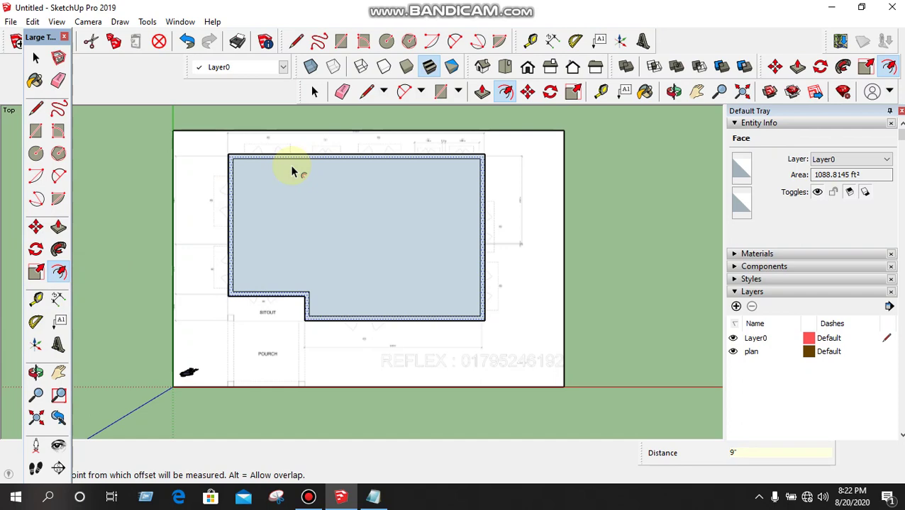
# - Delete the inner face inside the wall ring to uncover the floor plan
pyautogui.click(36, 58)
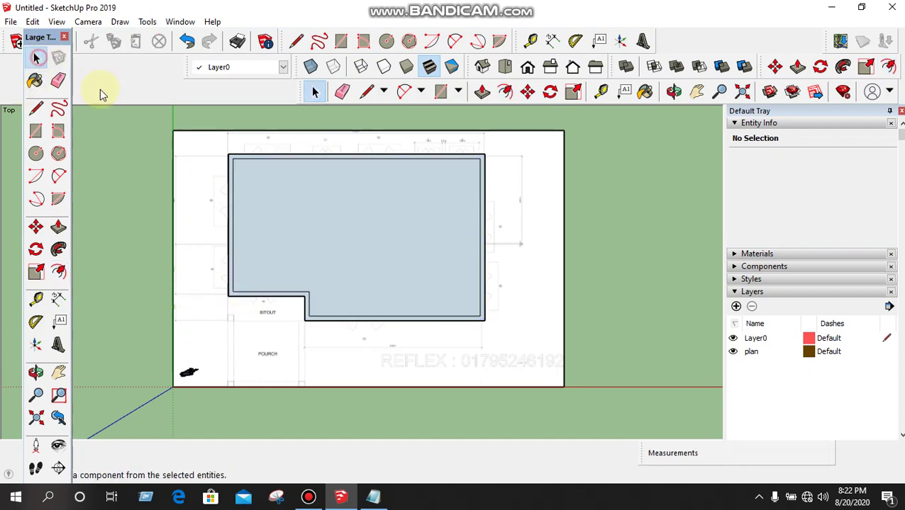
pyautogui.click(334, 230)
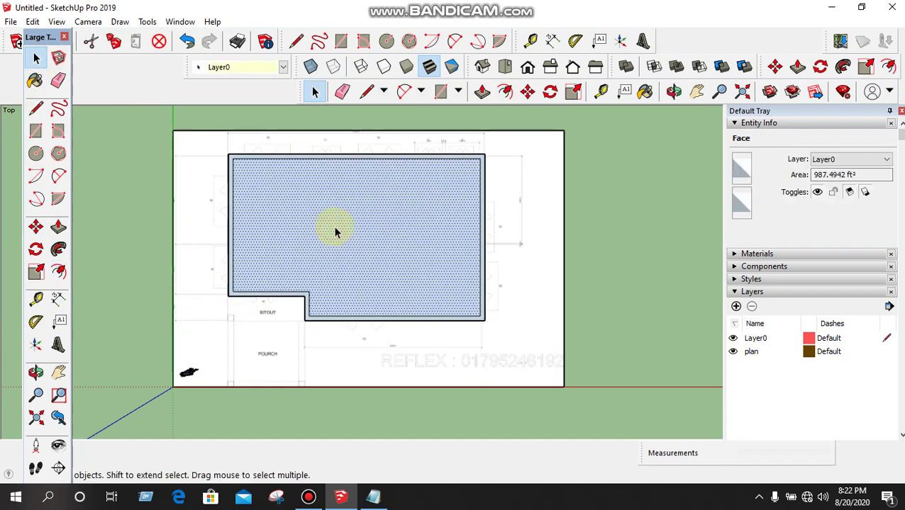
pyautogui.press('Delete')
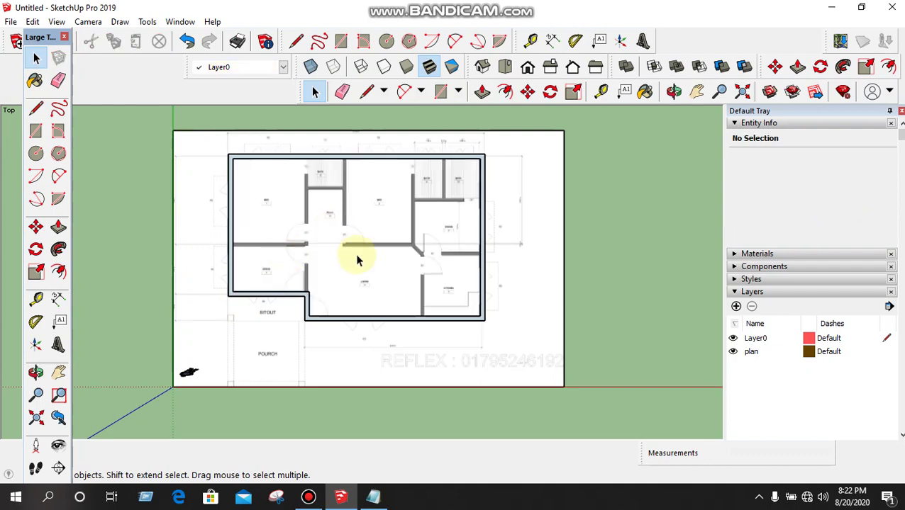
# - Trace the partition wall between Bath 8/Room 12 and Bed 2, about 10' 10" long, as a closed outline from the rear exterior wall
pyautogui.scroll(5, 419, 150)
pyautogui.scroll(2, 502, 168)
pyautogui.scroll(-2, 450, 216)
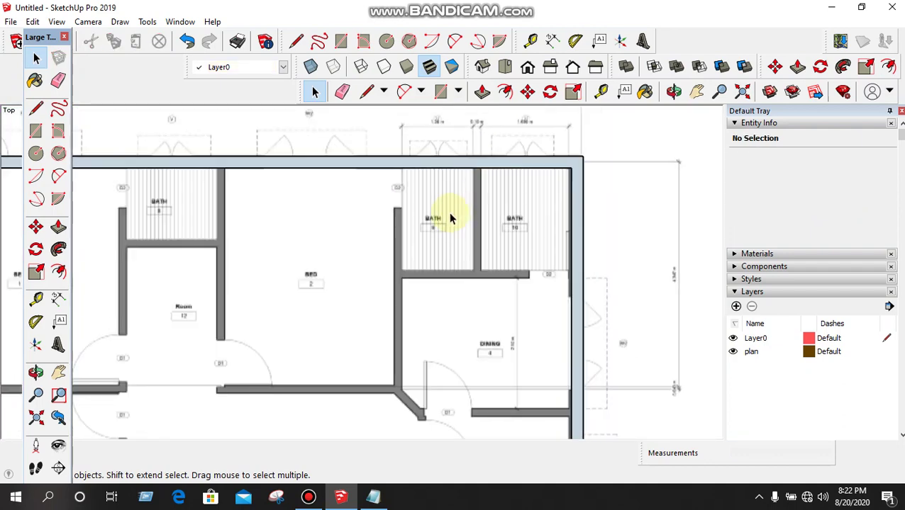
pyautogui.scroll(-3, 297, 218)
pyautogui.scroll(4, 312, 179)
pyautogui.scroll(-4, 312, 179)
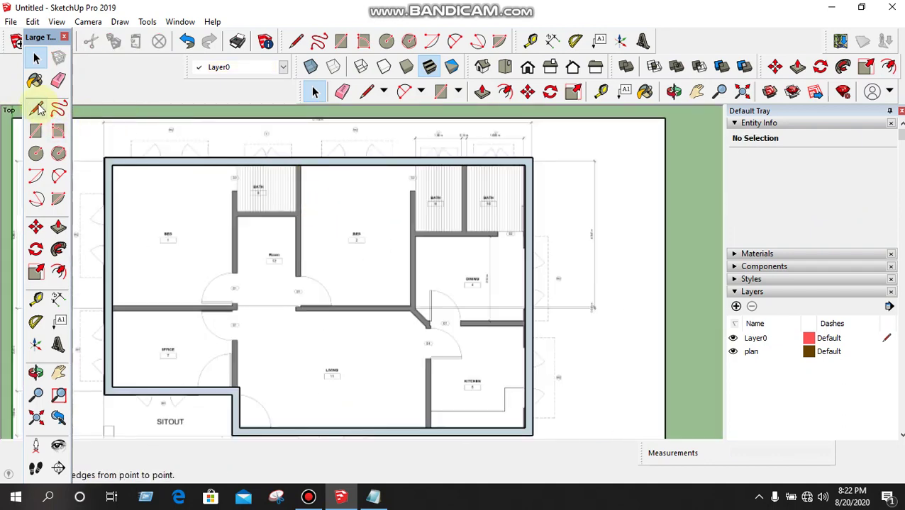
pyautogui.click(35, 107)
pyautogui.scroll(3, 344, 266)
pyautogui.scroll(-4, 375, 353)
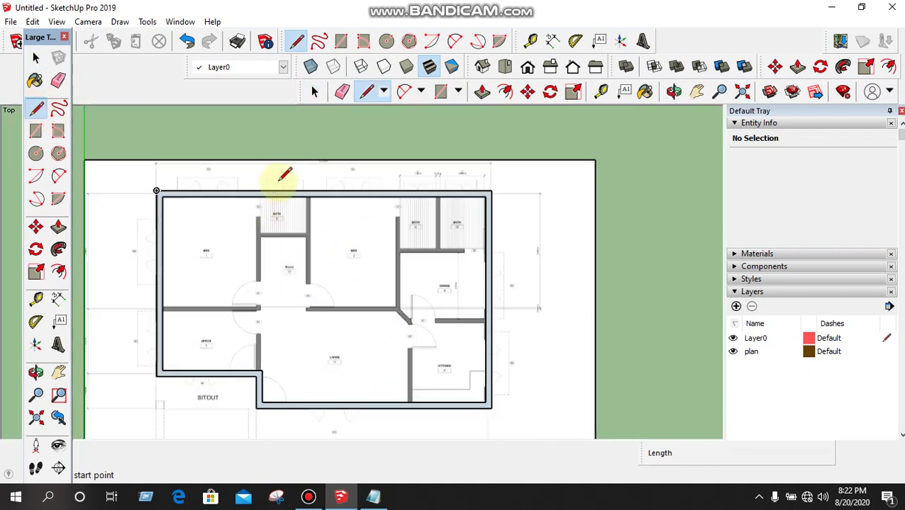
pyautogui.scroll(4, 317, 212)
pyautogui.scroll(2, 324, 197)
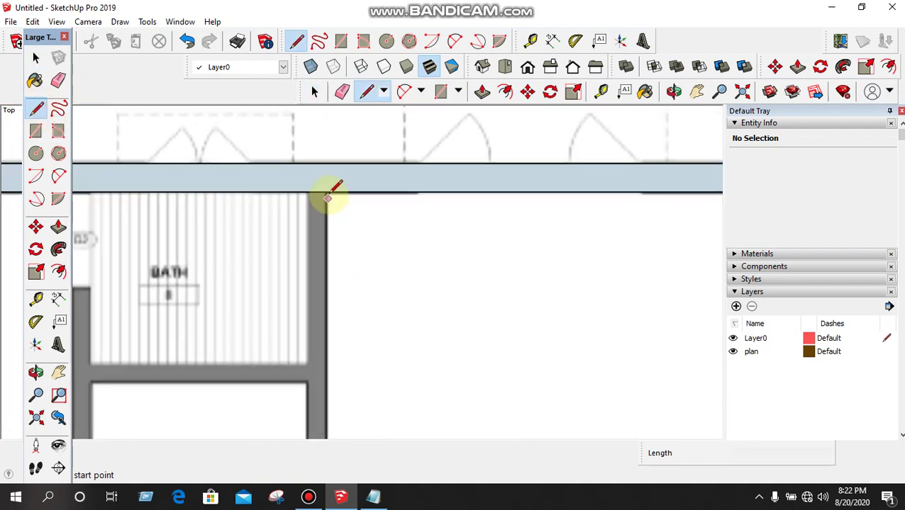
pyautogui.click(324, 198)
pyautogui.scroll(-1, 342, 298)
pyautogui.scroll(-4, 342, 383)
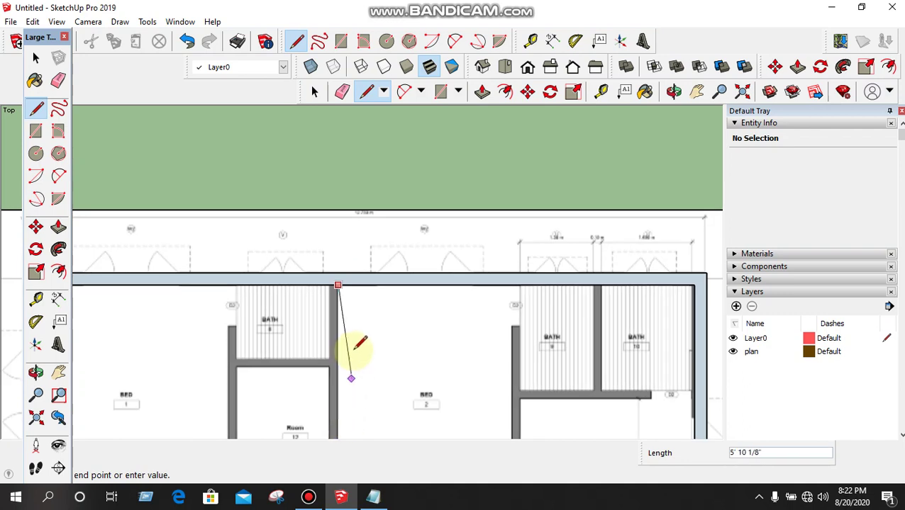
pyautogui.scroll(2, 349, 410)
pyautogui.scroll(2, 339, 424)
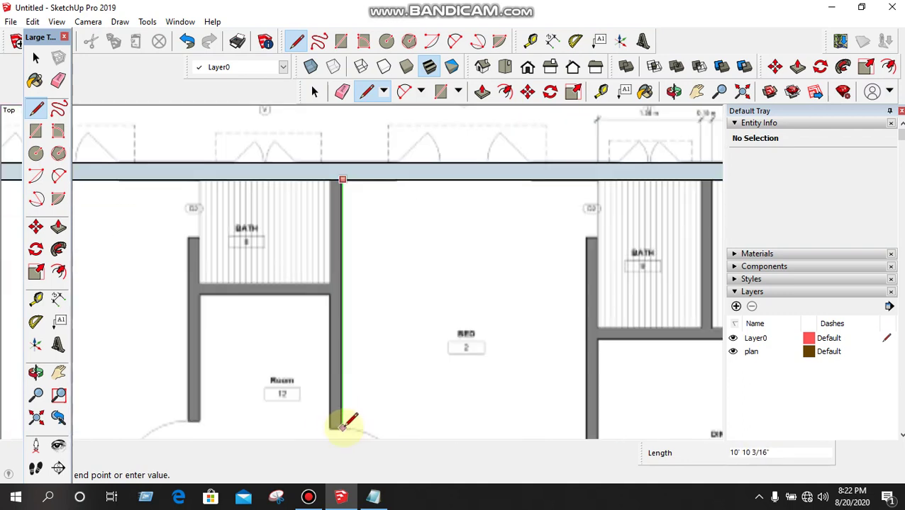
pyautogui.click(343, 426)
pyautogui.click(328, 427)
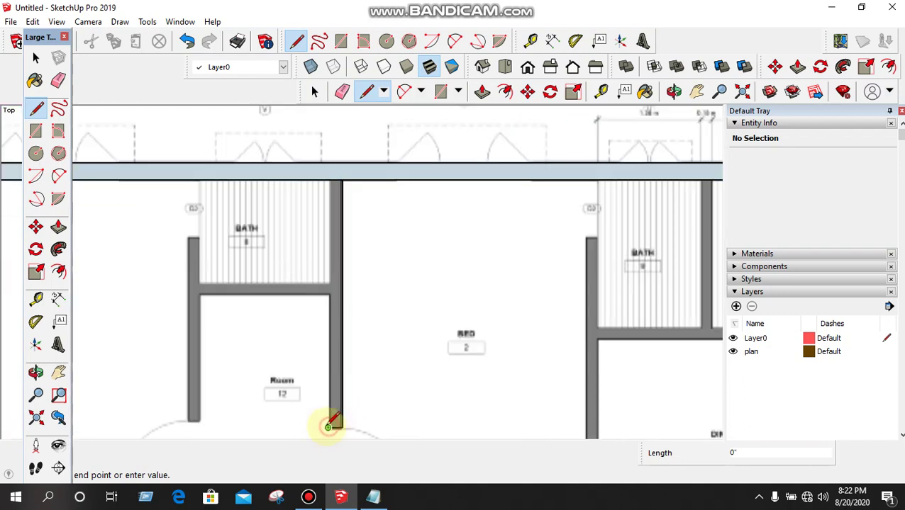
pyautogui.click(327, 179)
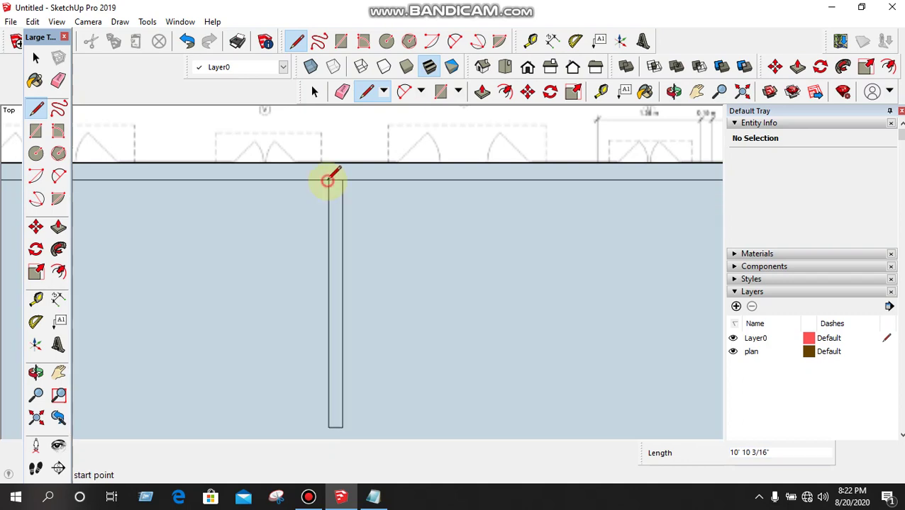
# - Delete the face that fills the rooms around the new partition to uncover the floor plan
pyautogui.scroll(-3, 295, 216)
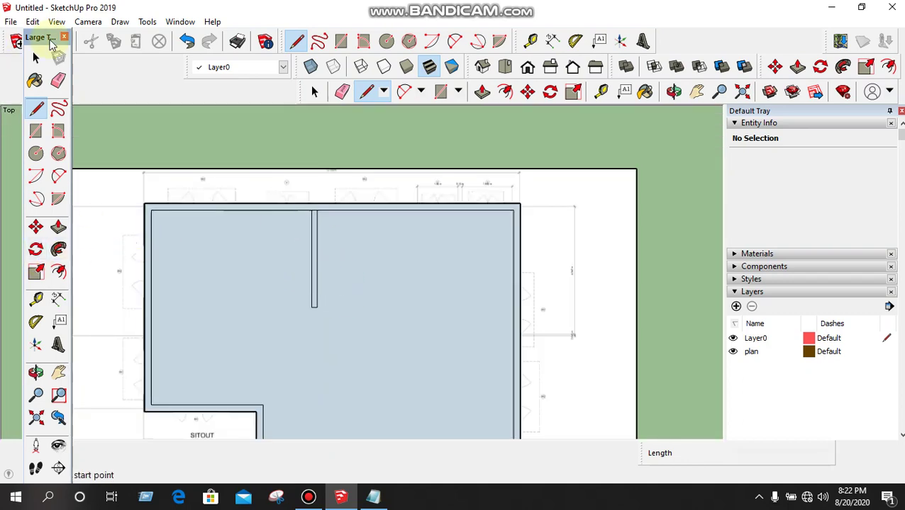
pyautogui.click(33, 58)
pyautogui.click(222, 261)
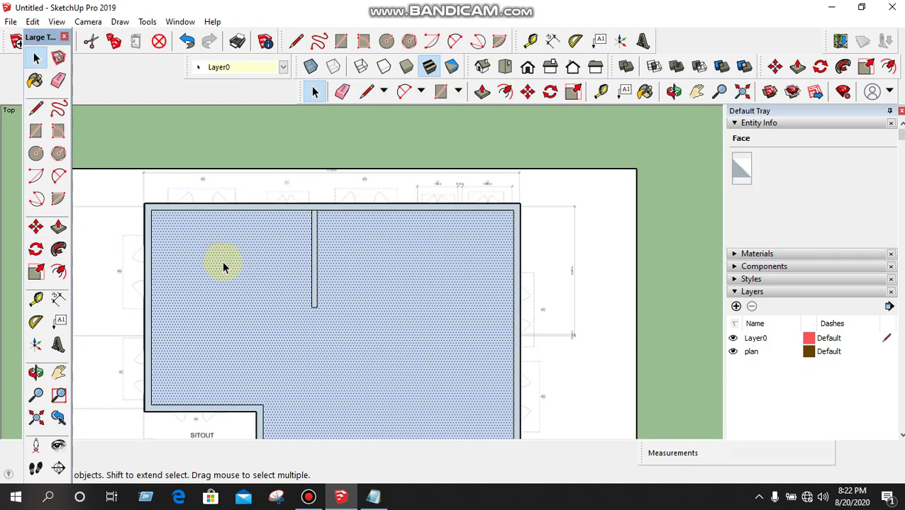
pyautogui.press('Delete')
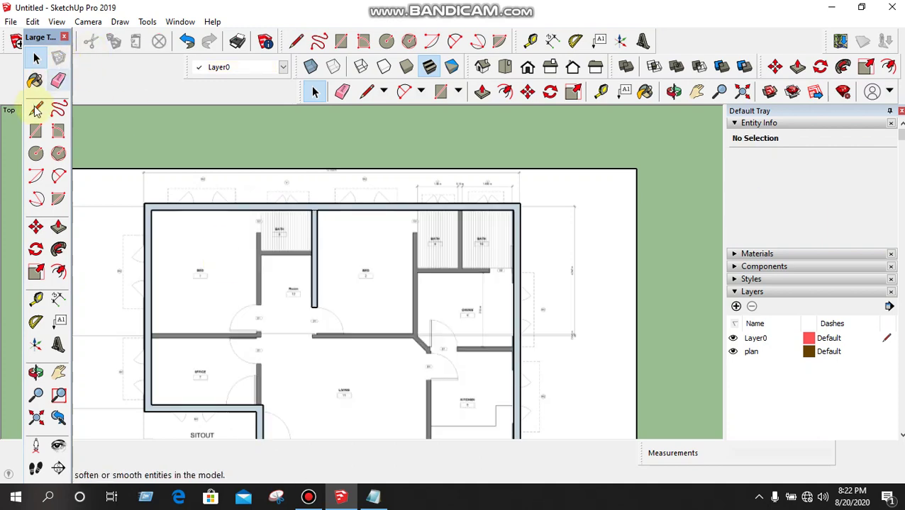
# - Trace the partition wall between Dining and Kitchen, about 6' 3 1/2" long, as a closed outline meeting the exterior wall
pyautogui.click(37, 107)
pyautogui.scroll(-2, 430, 313)
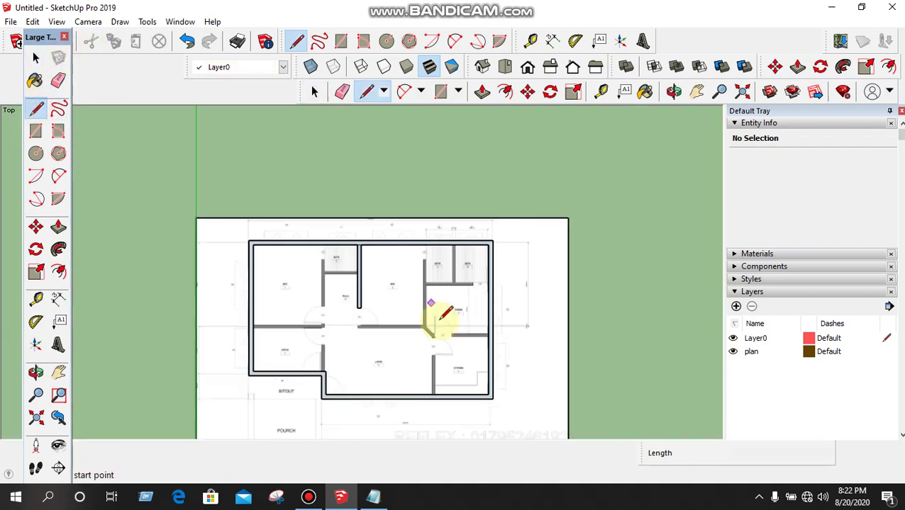
pyautogui.scroll(2, 440, 333)
pyautogui.scroll(3, 447, 354)
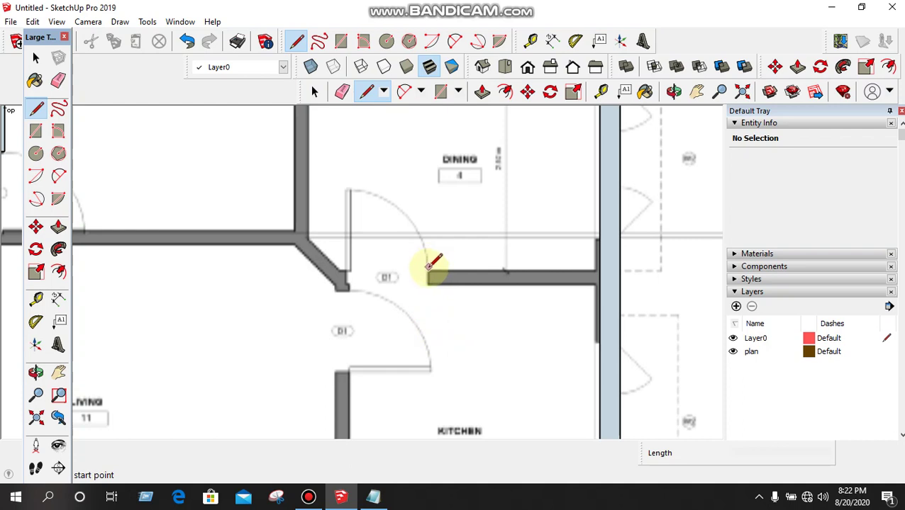
pyautogui.click(429, 271)
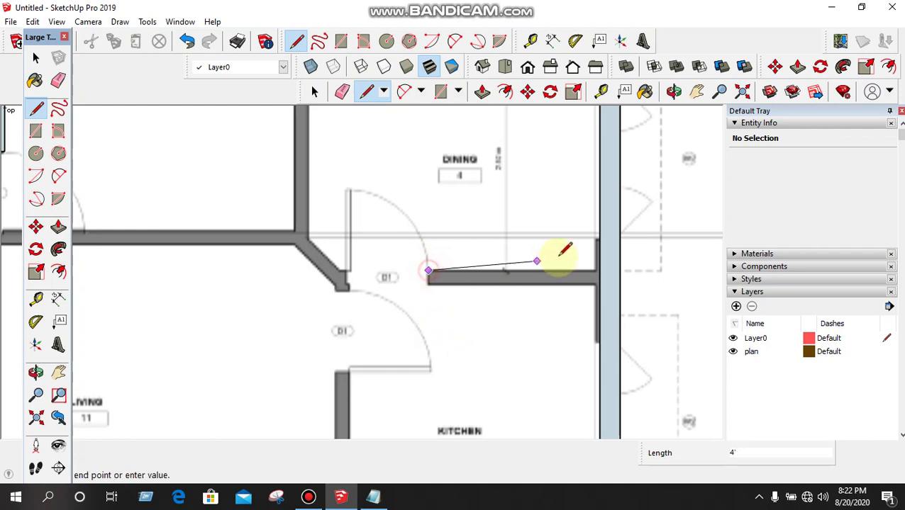
pyautogui.click(600, 271)
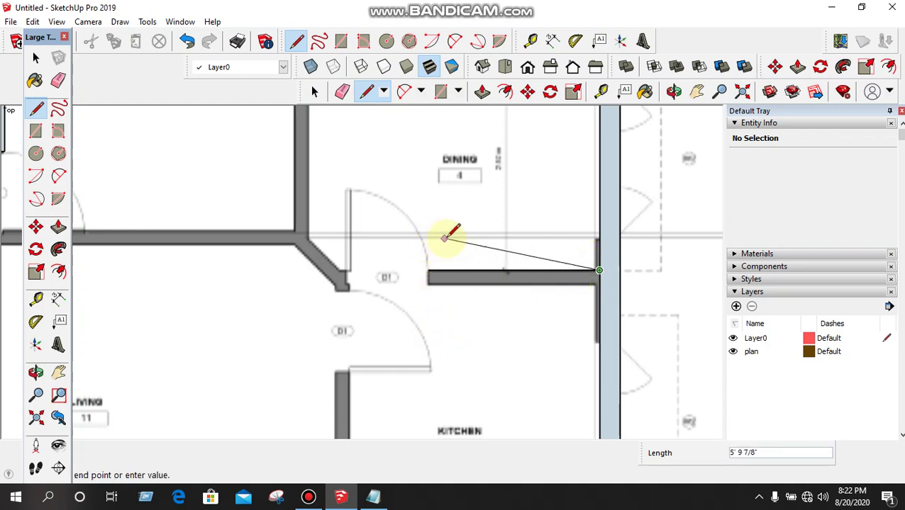
pyautogui.click(435, 270)
pyautogui.click(428, 270)
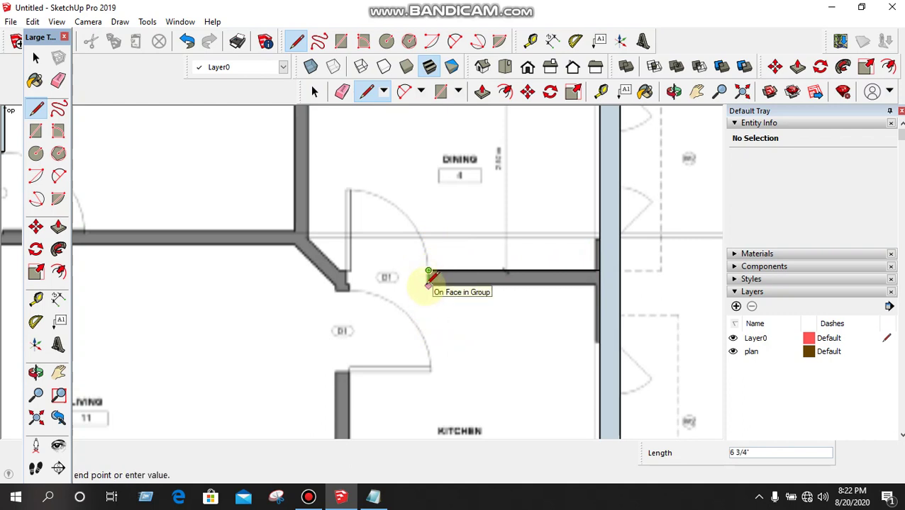
pyautogui.click(594, 286)
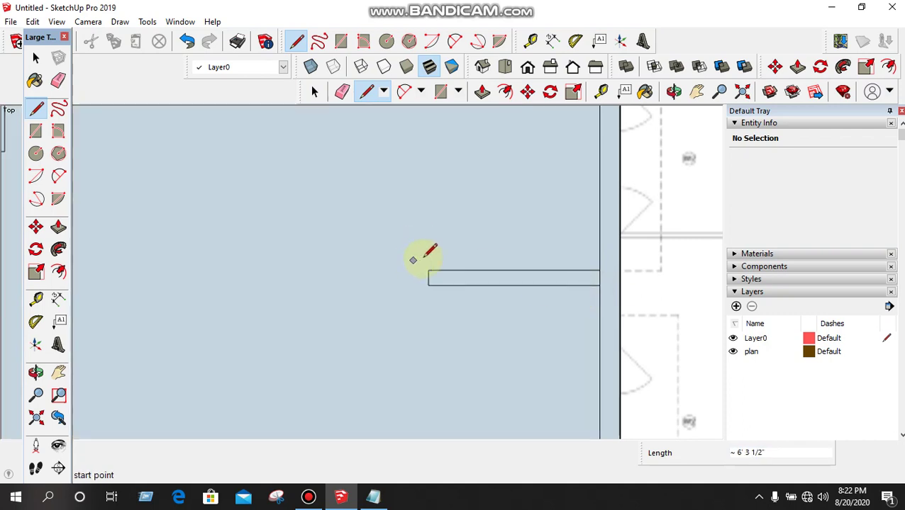
# - Delete the face filling the interior again, keeping the exterior wall ring and both partition walls
pyautogui.scroll(-6, 425, 257)
pyautogui.click(36, 58)
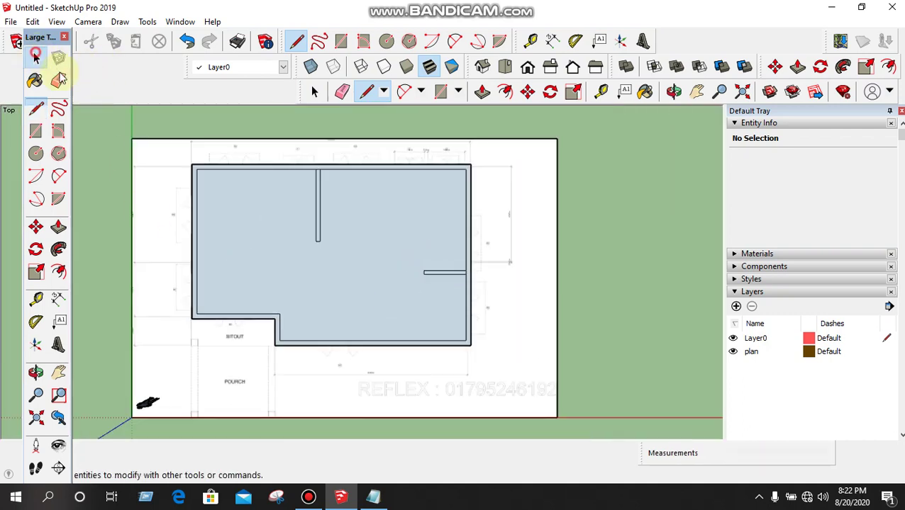
pyautogui.click(377, 276)
pyautogui.press('Delete')
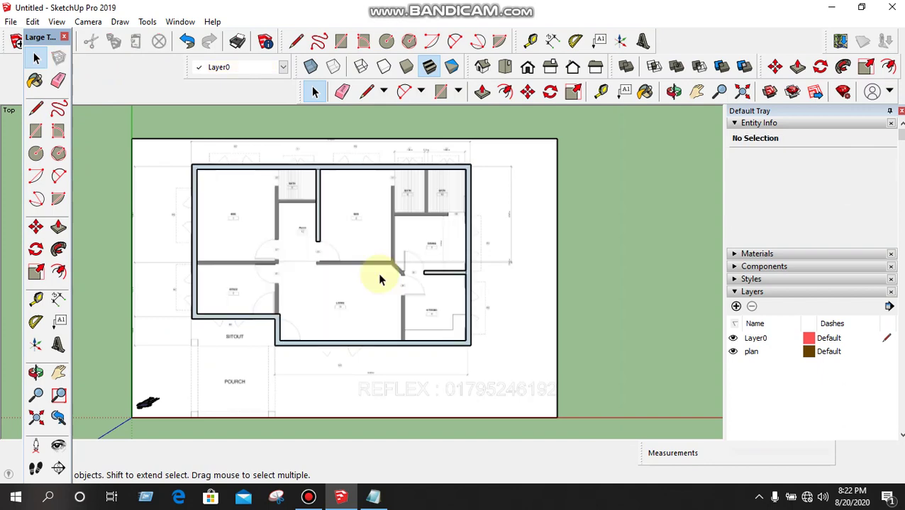
# - Select all connected faces and edges of the traced walls and make them a group
pyautogui.moveTo(593, 343); pyautogui.dragTo(265, 307, button='middle')
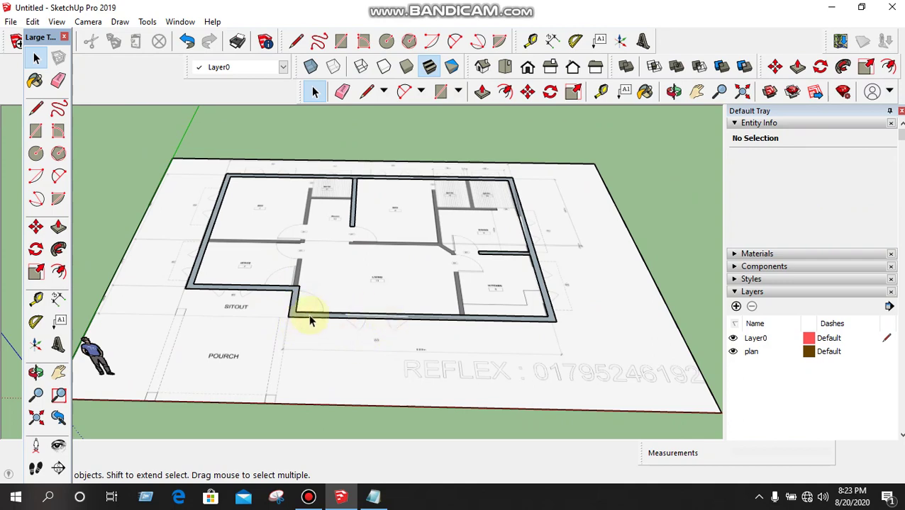
pyautogui.scroll(2, 291, 312)
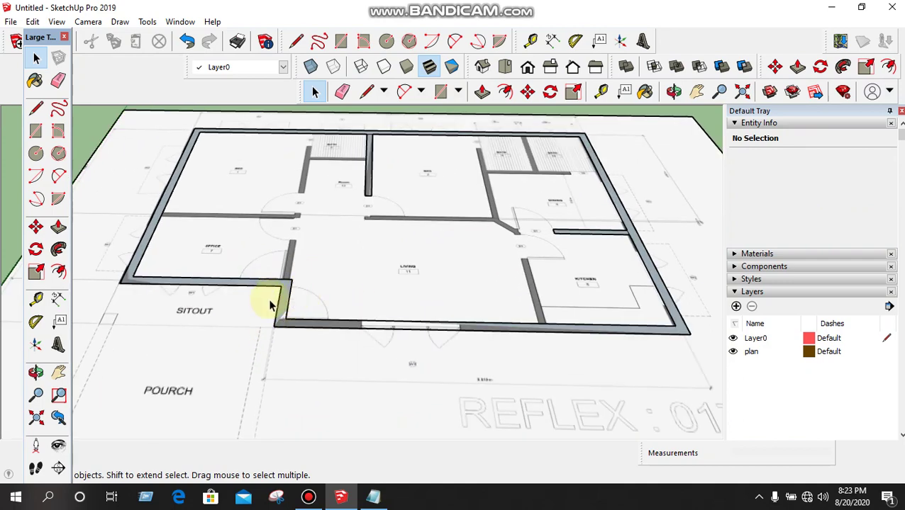
pyautogui.click(284, 298)
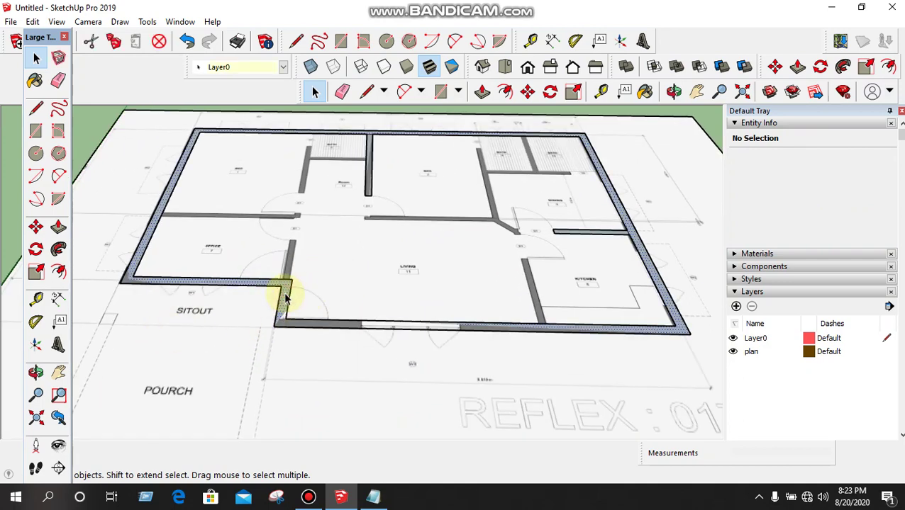
pyautogui.click(284, 309)
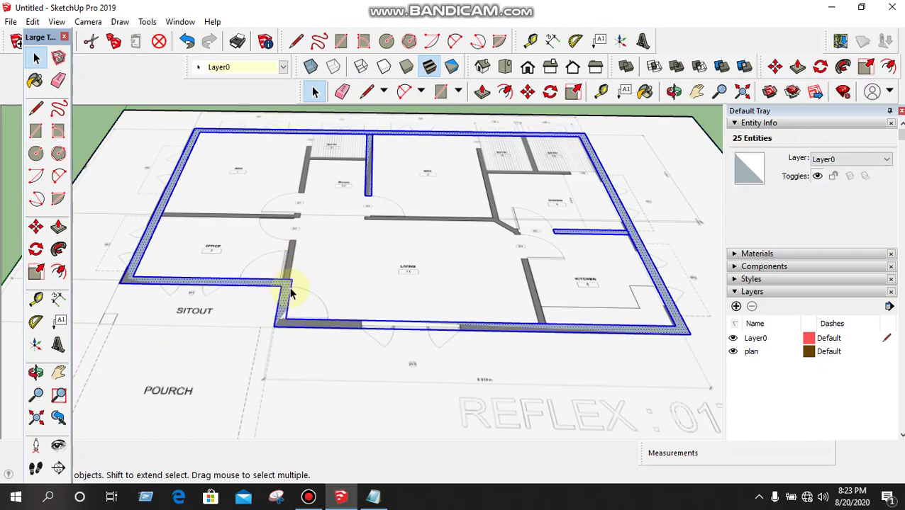
pyautogui.rightClick(282, 296)
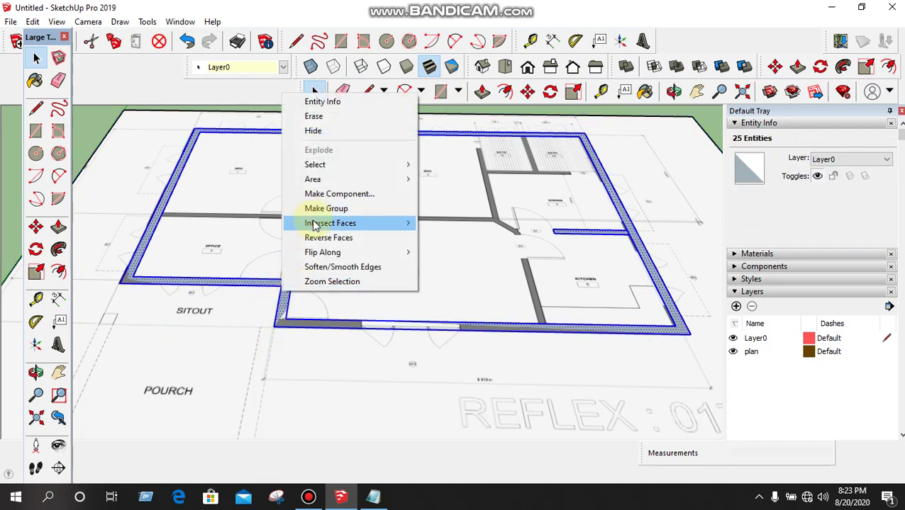
pyautogui.click(317, 212)
# - Add a new layer named ground floor wall
pyautogui.scroll(-3, 293, 302)
pyautogui.click(291, 282)
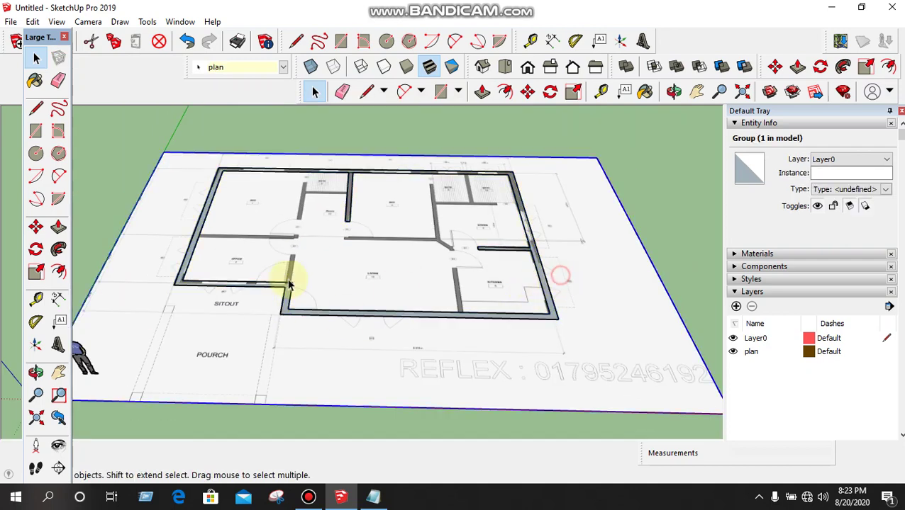
pyautogui.click(219, 284)
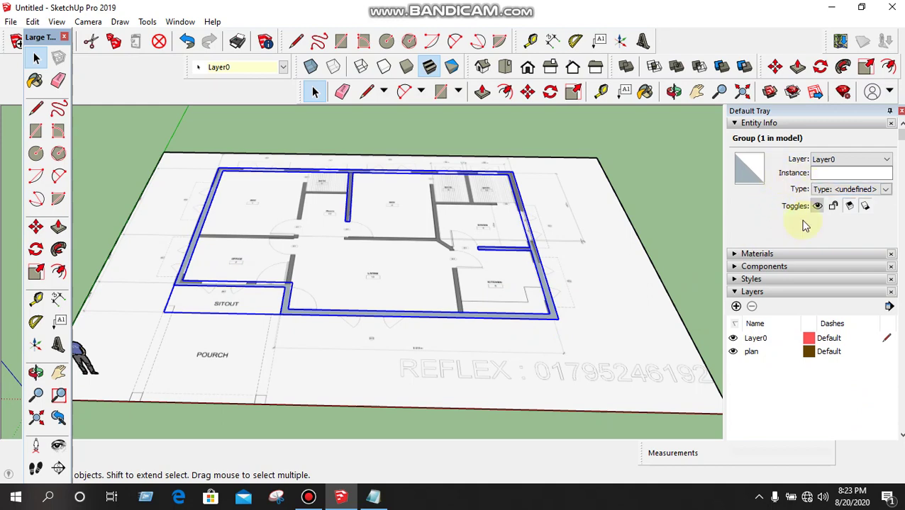
pyautogui.click(738, 305)
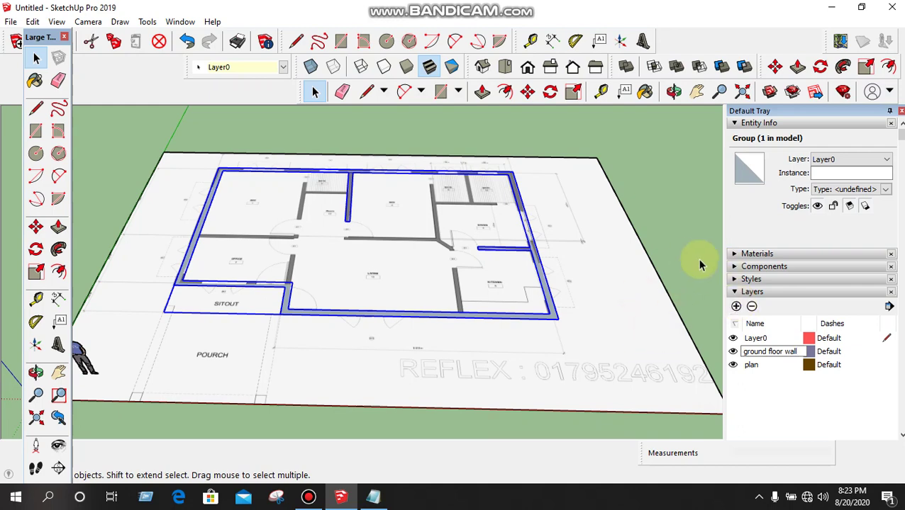
pyautogui.click(677, 261)
# - Assign the wall group to the ground floor wall layer
pyautogui.moveTo(376, 271); pyautogui.dragTo(277, 285, button='middle')
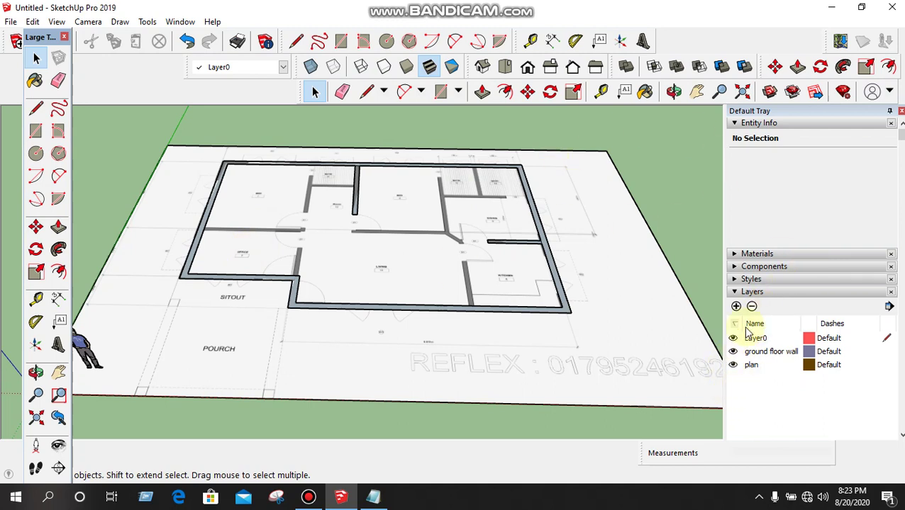
pyautogui.click(737, 124)
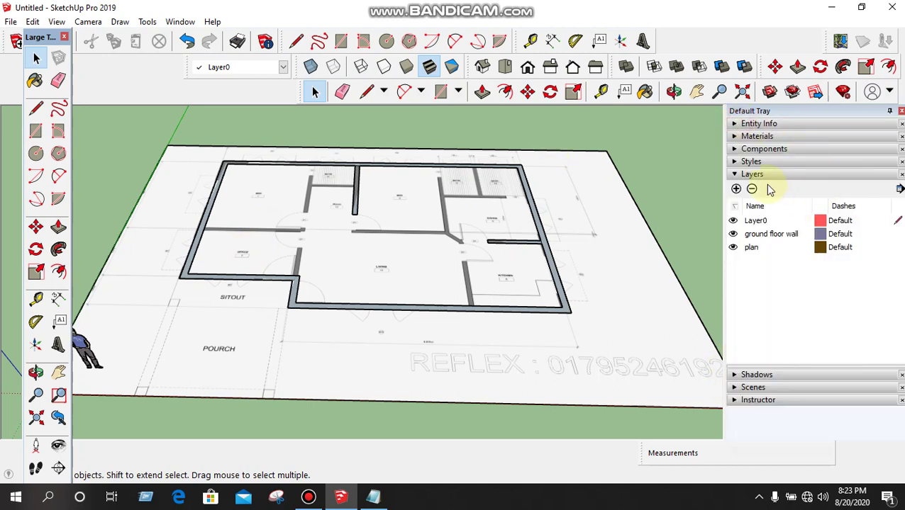
pyautogui.click(527, 315)
pyautogui.click(733, 125)
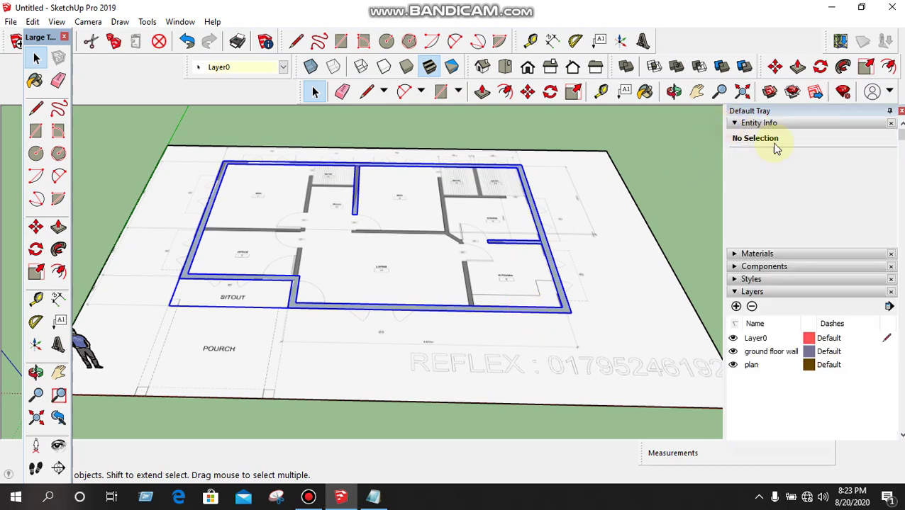
pyautogui.click(851, 159)
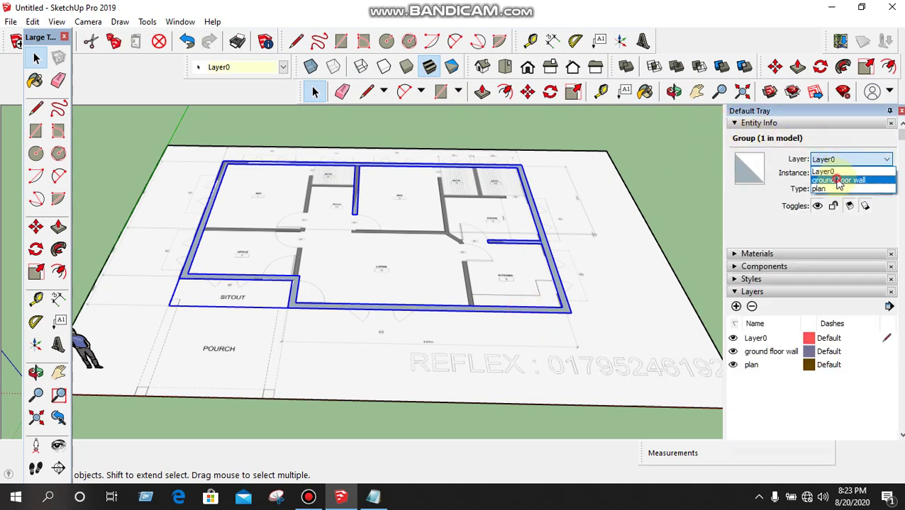
pyautogui.click(839, 181)
pyautogui.click(538, 411)
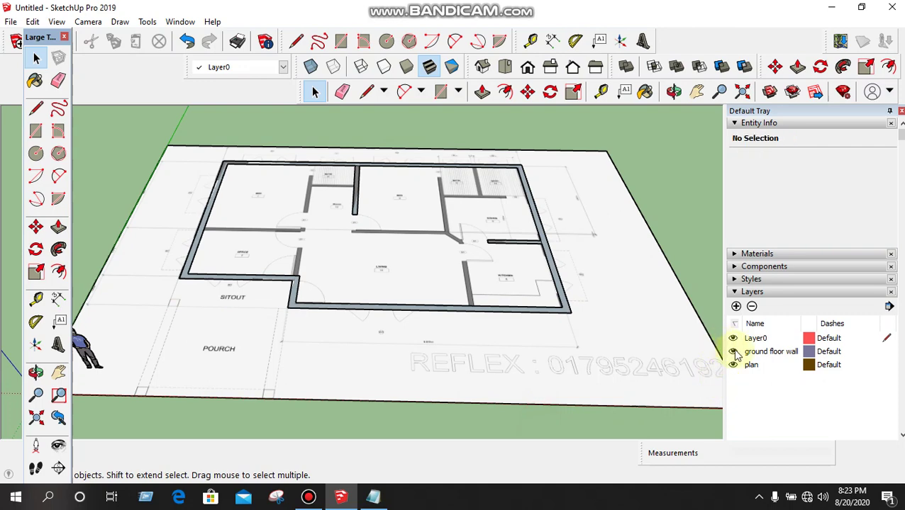
# - Check the layer assignments by toggling the visibility of the ground floor wall and plan layers, and inspect the traced walls
pyautogui.click(733, 352)
pyautogui.click(733, 365)
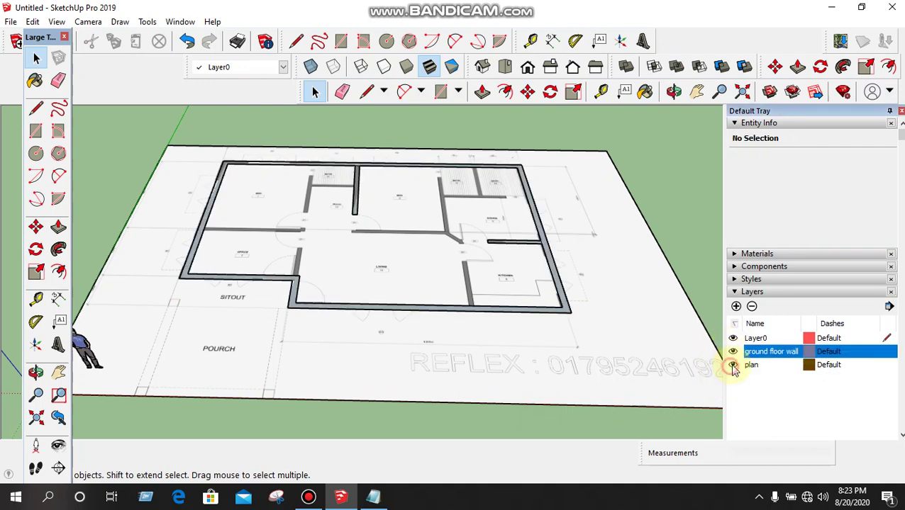
pyautogui.scroll(-2, 397, 298)
pyautogui.scroll(3, 313, 157)
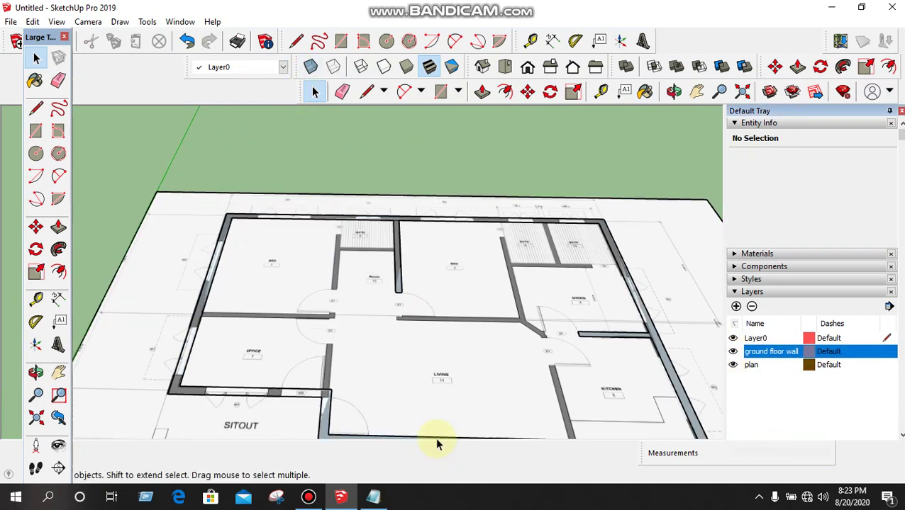
pyautogui.scroll(-1, 434, 444)
pyautogui.scroll(-1, 414, 313)
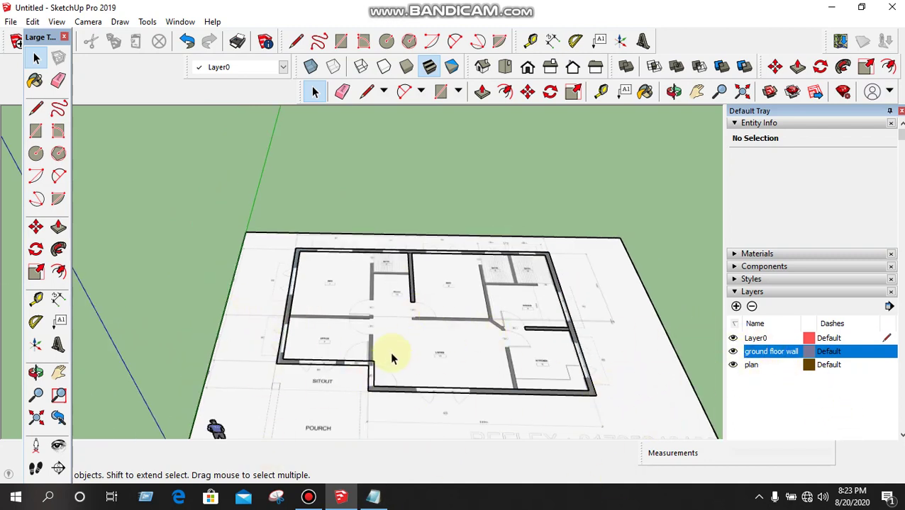
pyautogui.click(58, 226)
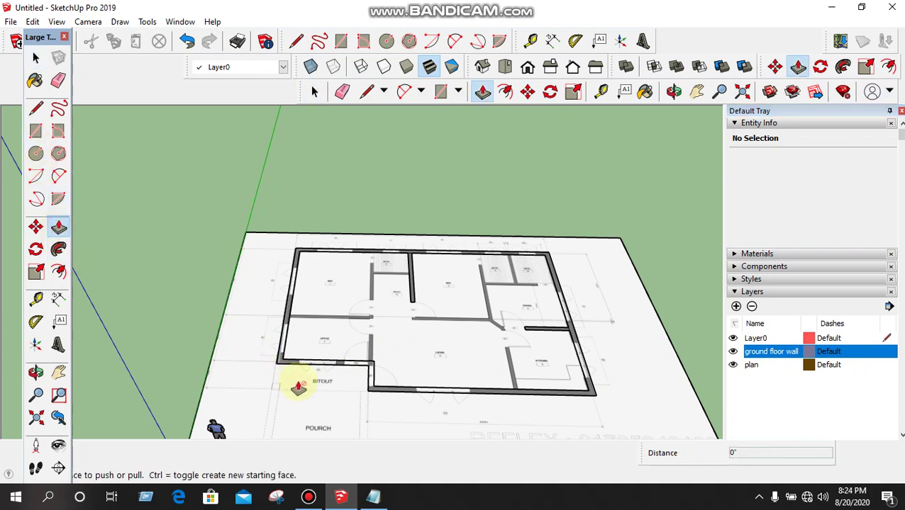
pyautogui.scroll(2, 370, 378)
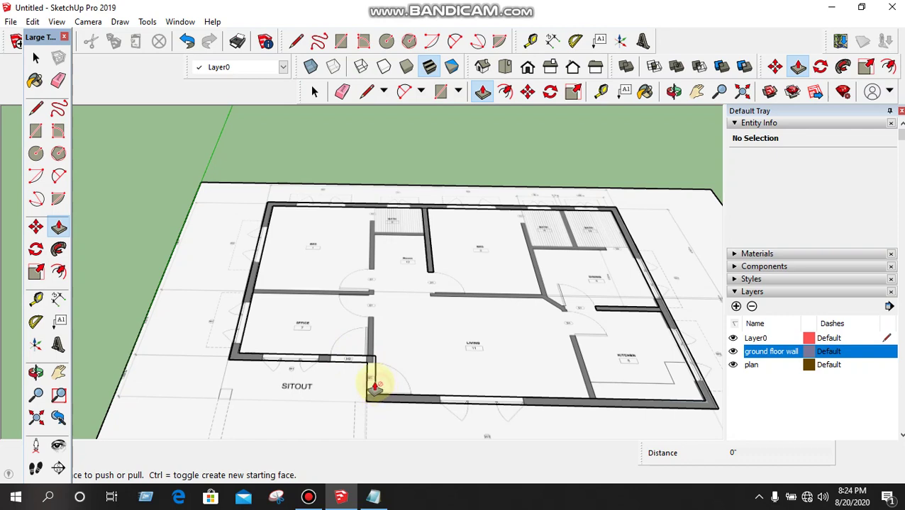
pyautogui.click(36, 58)
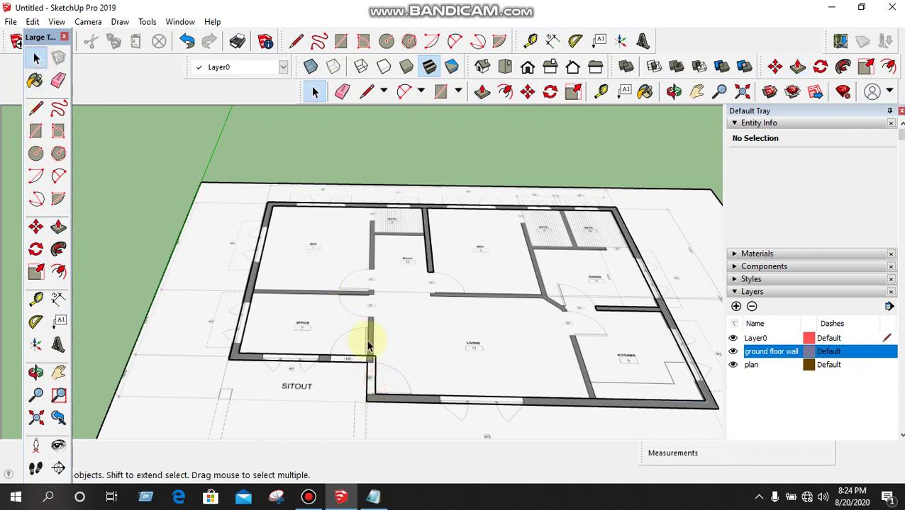
pyautogui.doubleClick(371, 377)
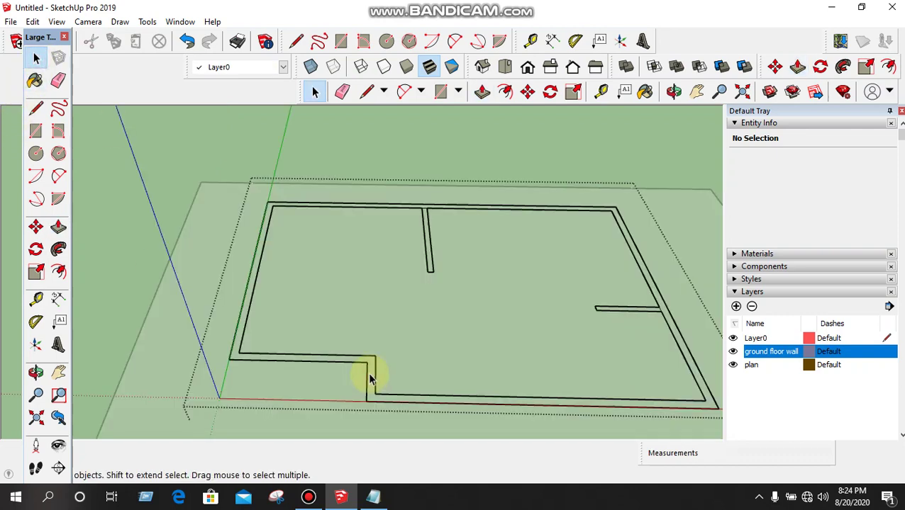
pyautogui.scroll(-5, 369, 379)
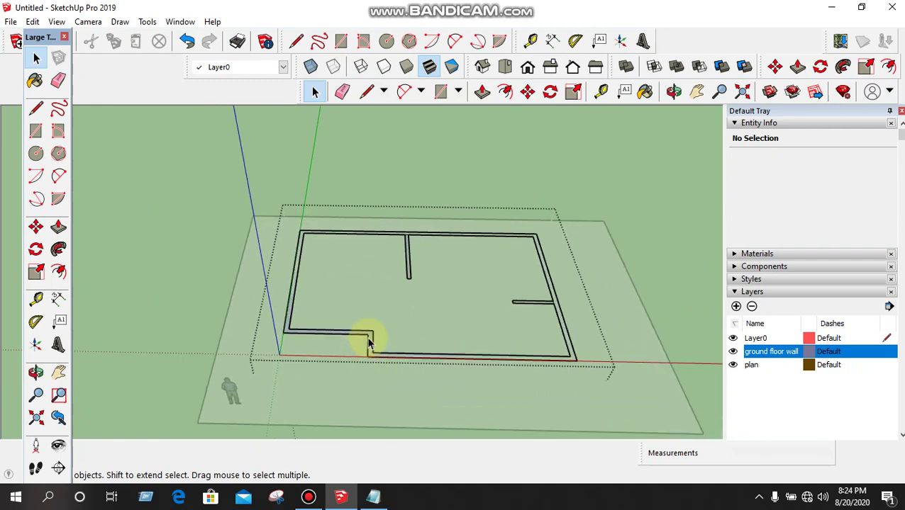
pyautogui.scroll(2, 369, 343)
pyautogui.click(179, 162)
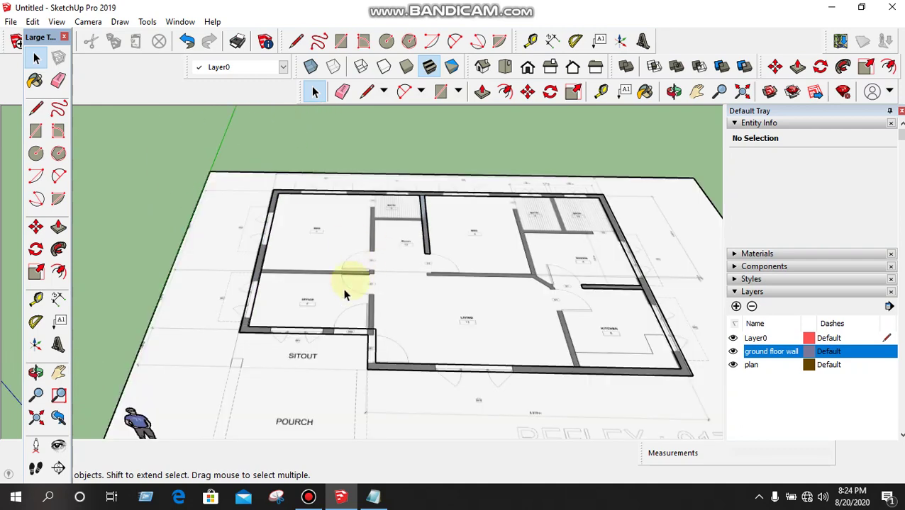
# - Open the wall group for editing, try extruding the exterior wall face upward with Push/Pull, and undo it
pyautogui.click(324, 333)
pyautogui.rightClick(325, 329)
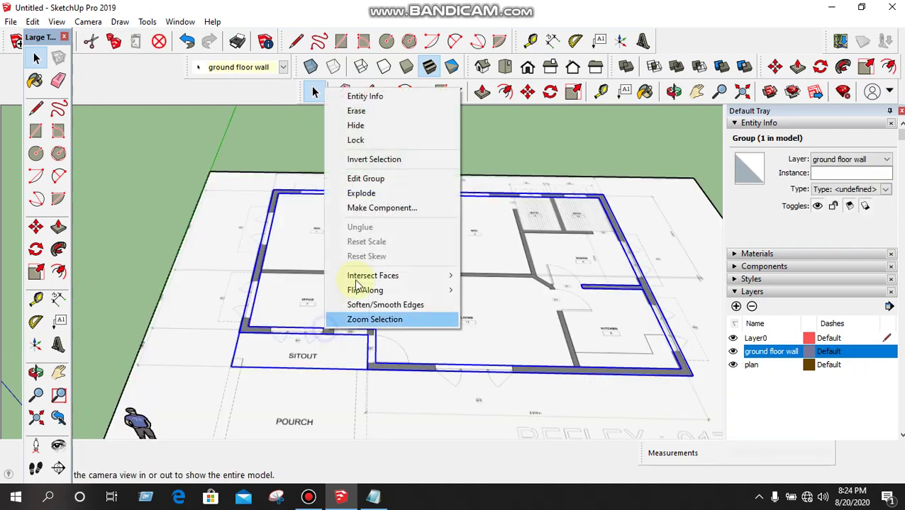
pyautogui.click(379, 177)
pyautogui.scroll(-2, 297, 322)
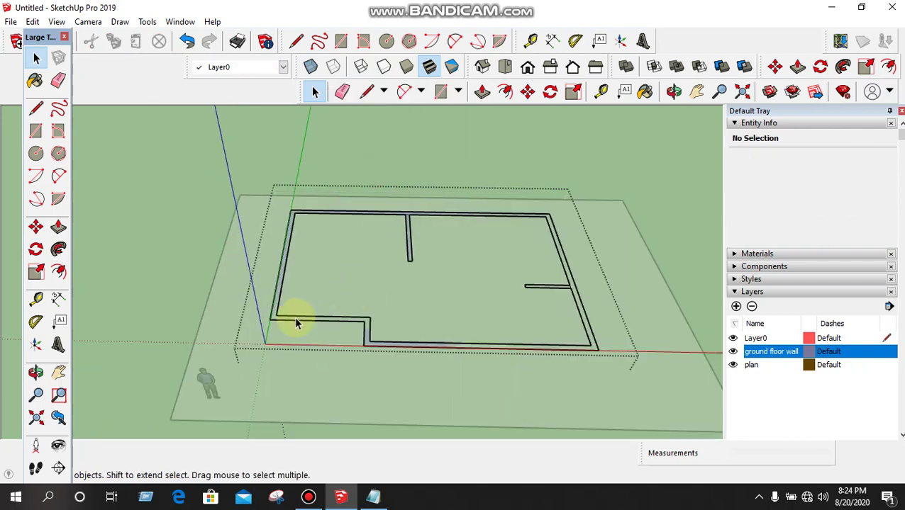
pyautogui.click(60, 227)
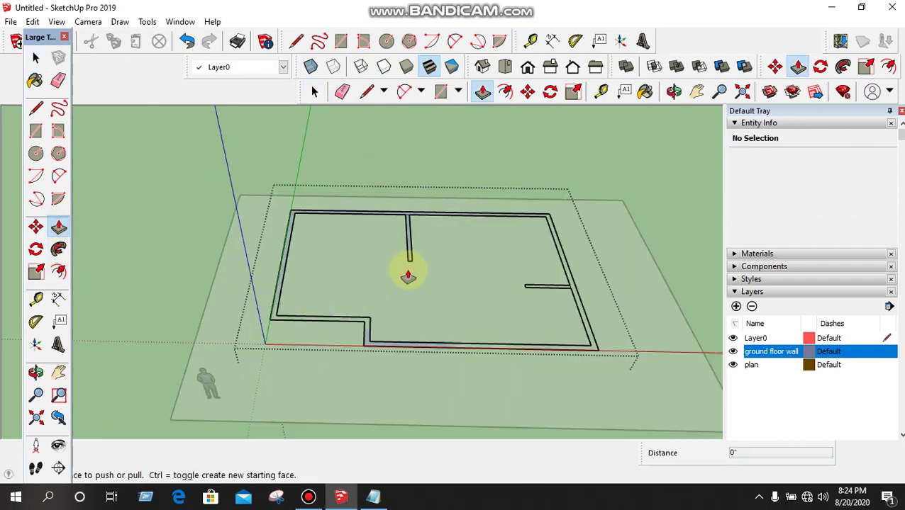
pyautogui.scroll(3, 366, 340)
pyautogui.click(365, 339)
pyautogui.scroll(-5, 370, 259)
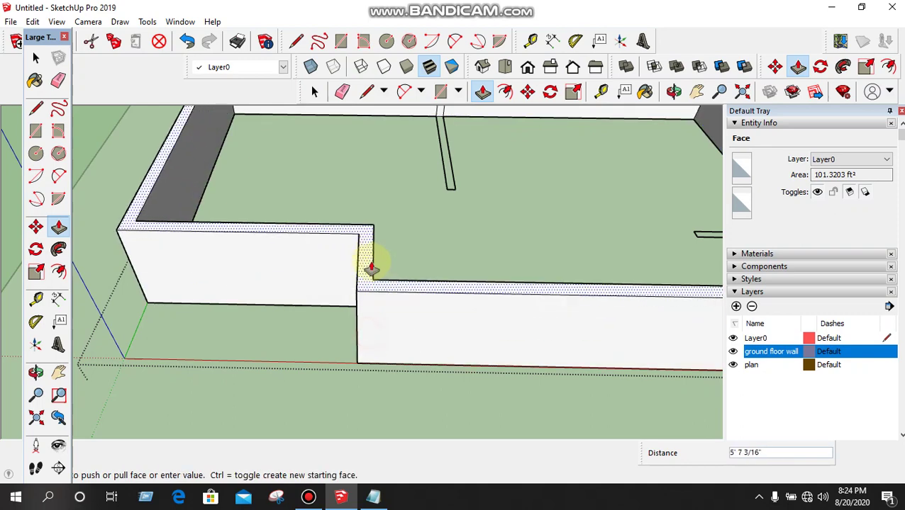
pyautogui.scroll(-2, 387, 225)
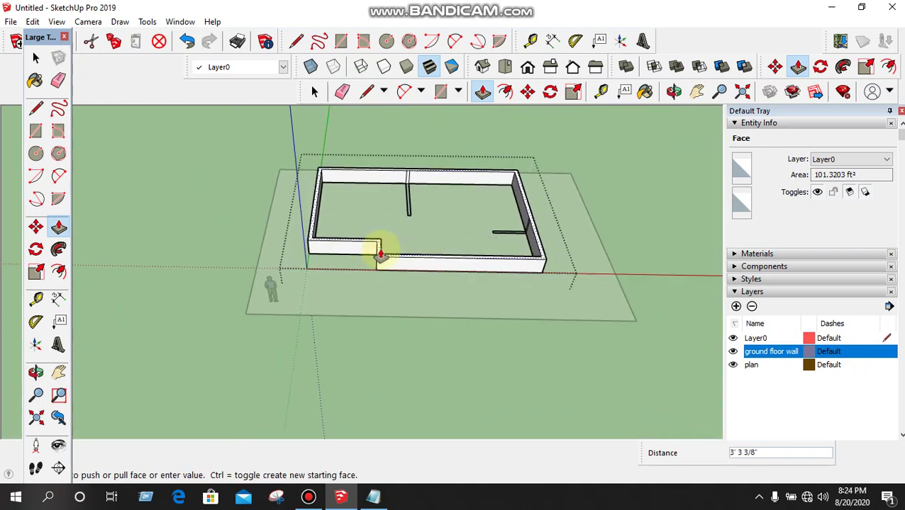
pyautogui.hotkey('ctrl', 'z')
pyautogui.hotkey('ctrl', 'z')
# - Try to erase the edge between the exterior wall and the partition beside the bath without opening the group, and undo the erasure
pyautogui.scroll(8, 430, 196)
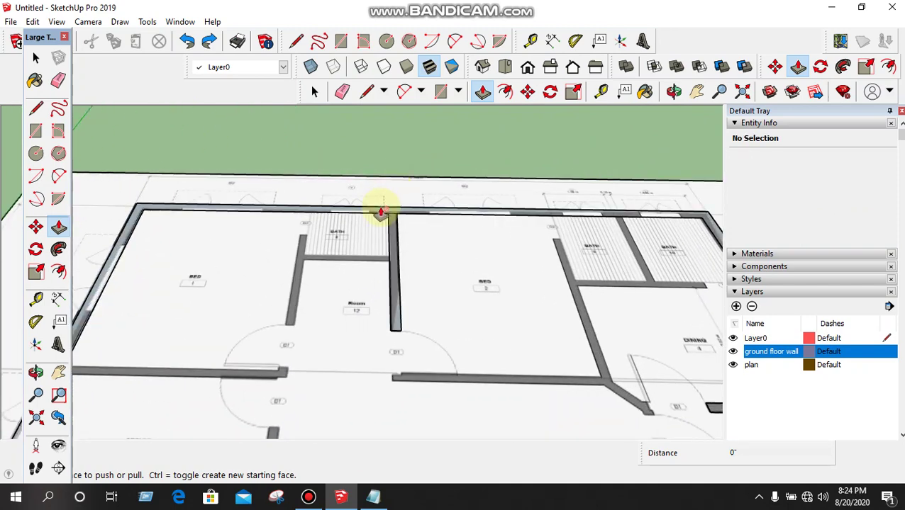
pyautogui.scroll(4, 380, 211)
pyautogui.click(58, 80)
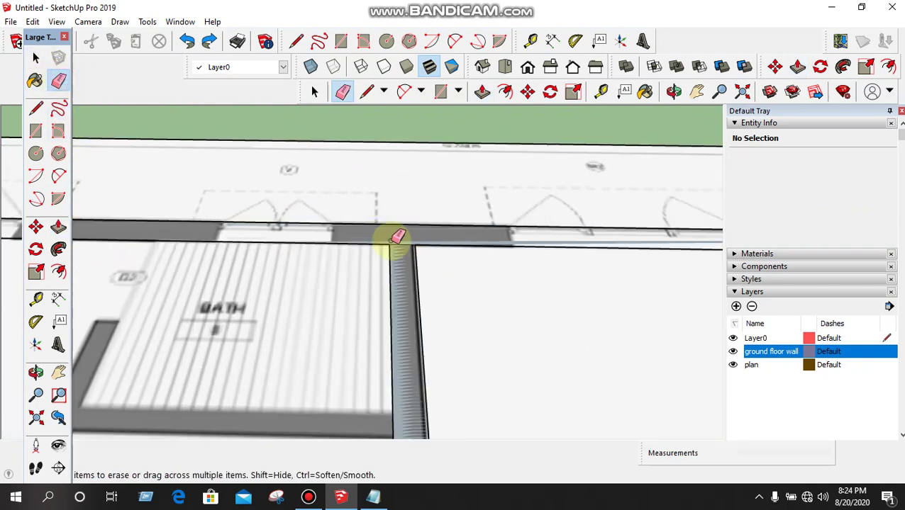
pyautogui.scroll(2, 397, 237)
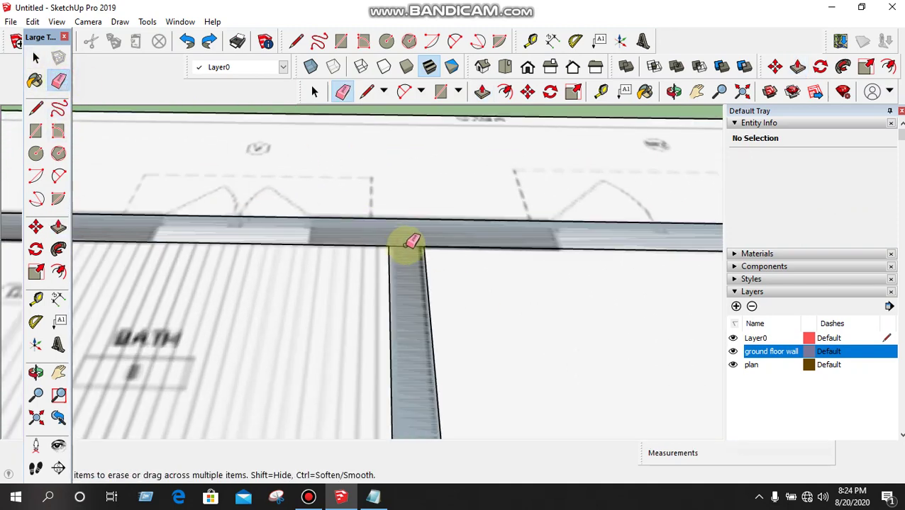
pyautogui.click(413, 242)
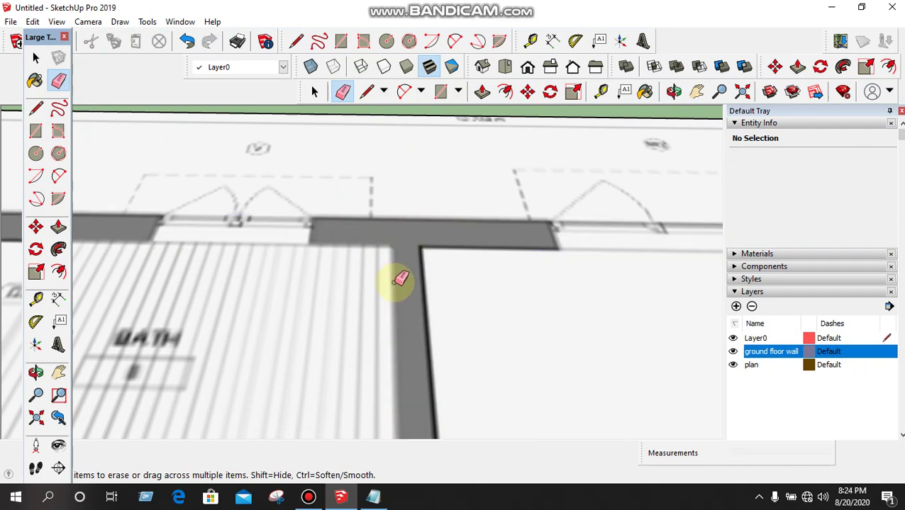
pyautogui.scroll(-8, 400, 279)
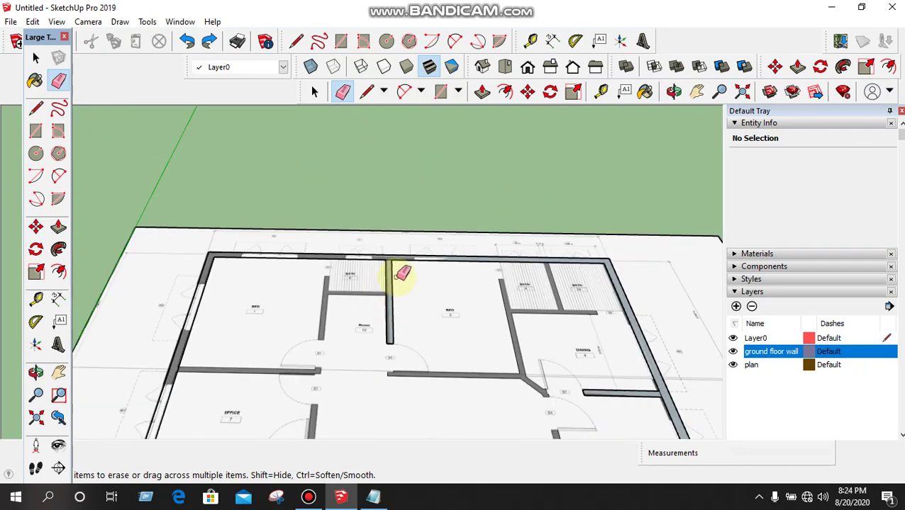
pyautogui.scroll(8, 396, 255)
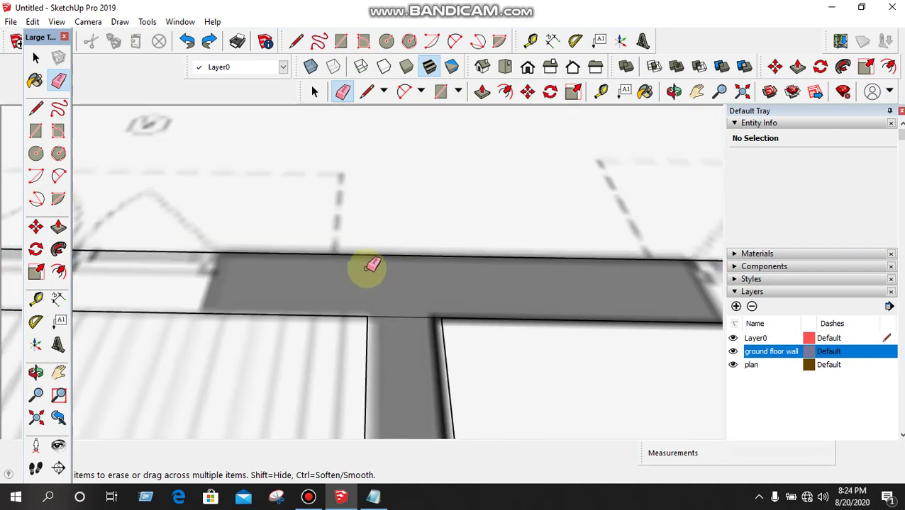
pyautogui.scroll(3, 395, 337)
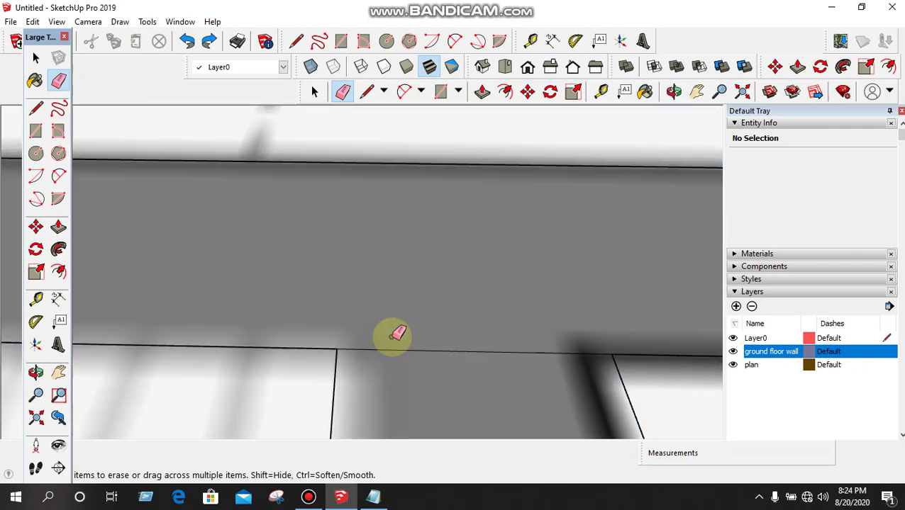
pyautogui.click(394, 352)
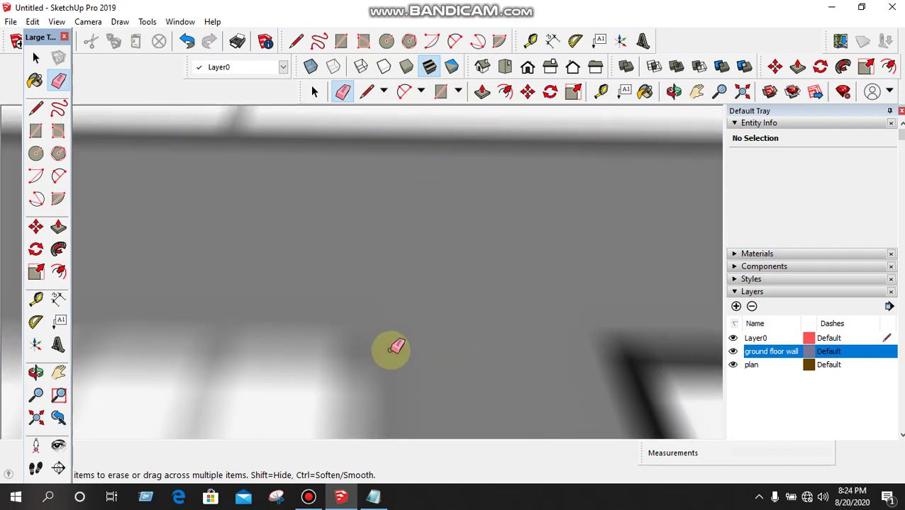
pyautogui.hotkey('ctrl', 'z')
# - Open the wall group for editing and erase the edge separating the exterior wall from the partition beside the bath
pyautogui.scroll(-4, 398, 326)
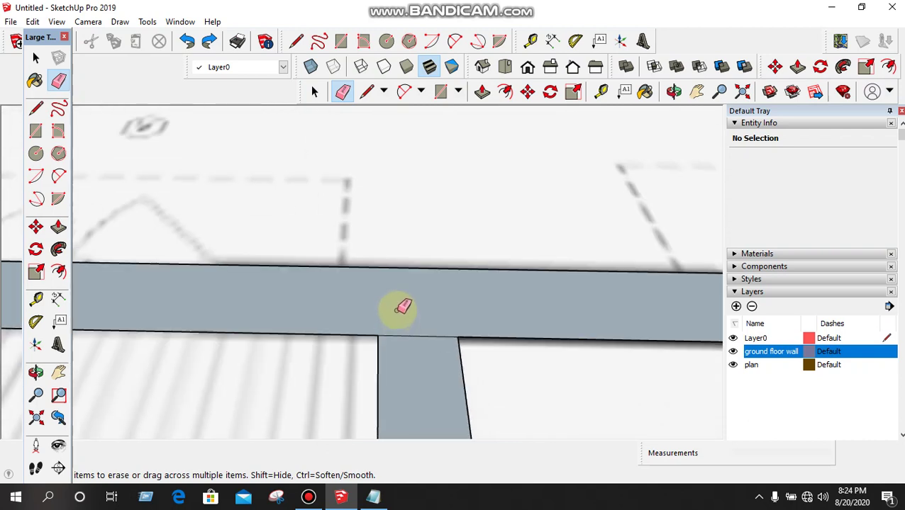
pyautogui.click(36, 57)
pyautogui.rightClick(292, 281)
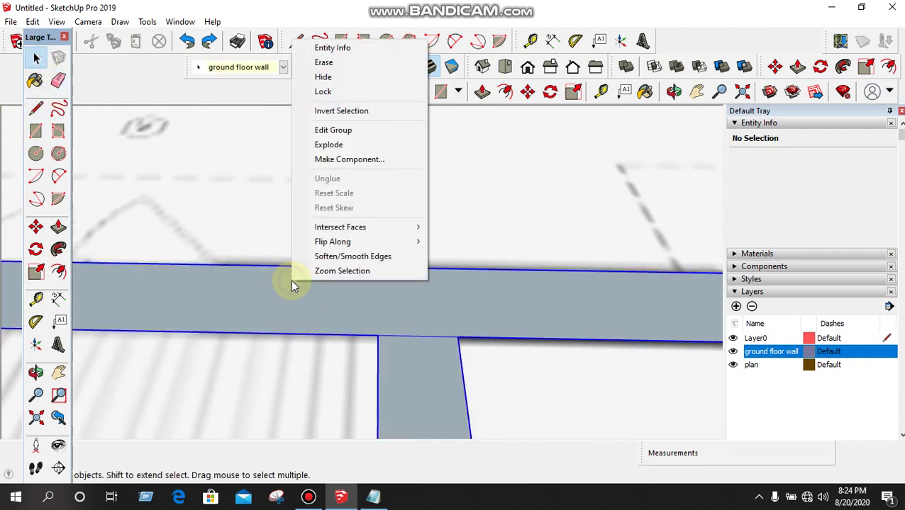
pyautogui.click(333, 129)
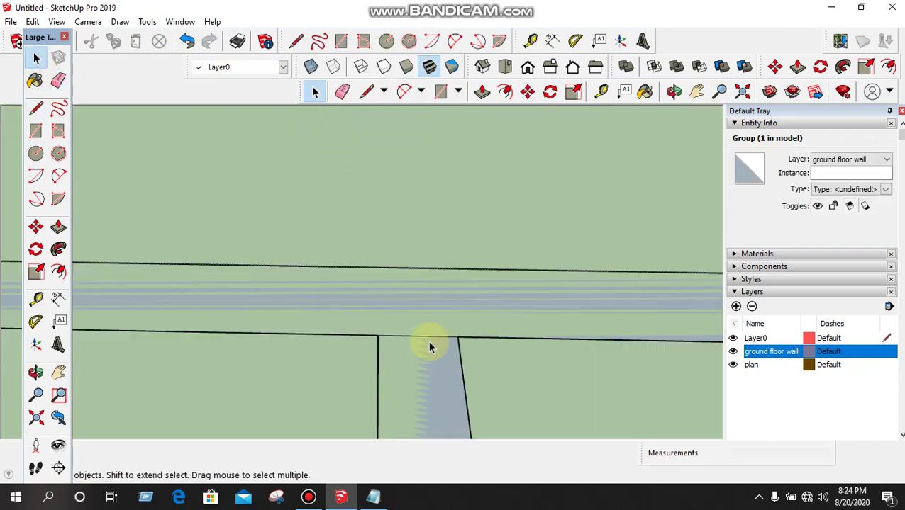
pyautogui.click(59, 82)
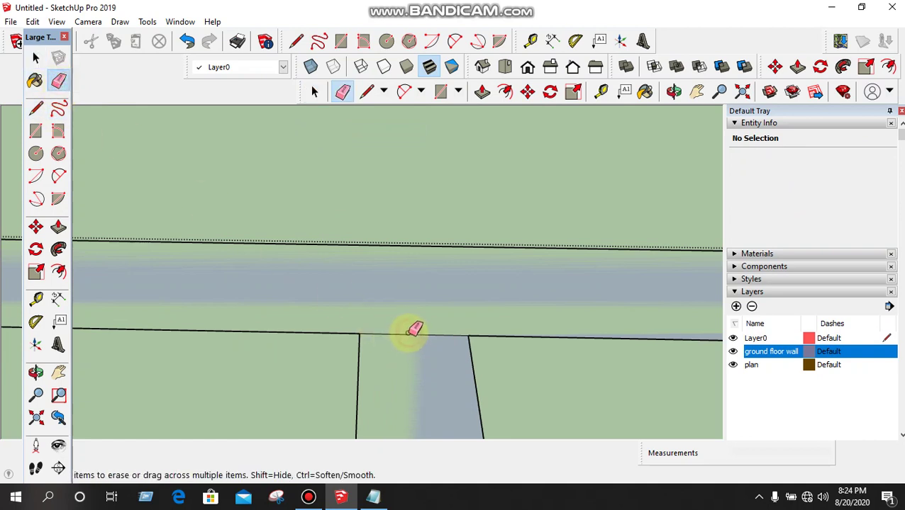
pyautogui.scroll(-8, 352, 333)
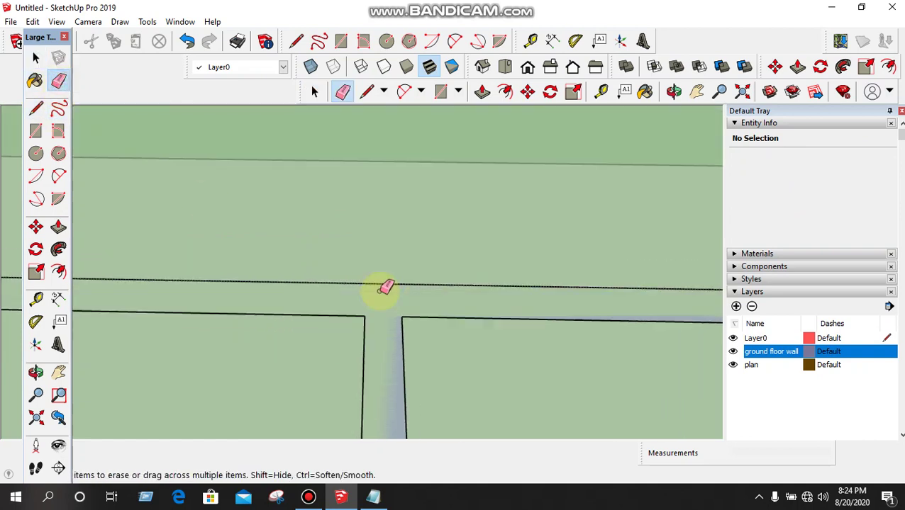
# - Extrude the face of the exterior walls and joined bedroom partition upward by 10' with Push/Pull
pyautogui.scroll(6, 646, 387)
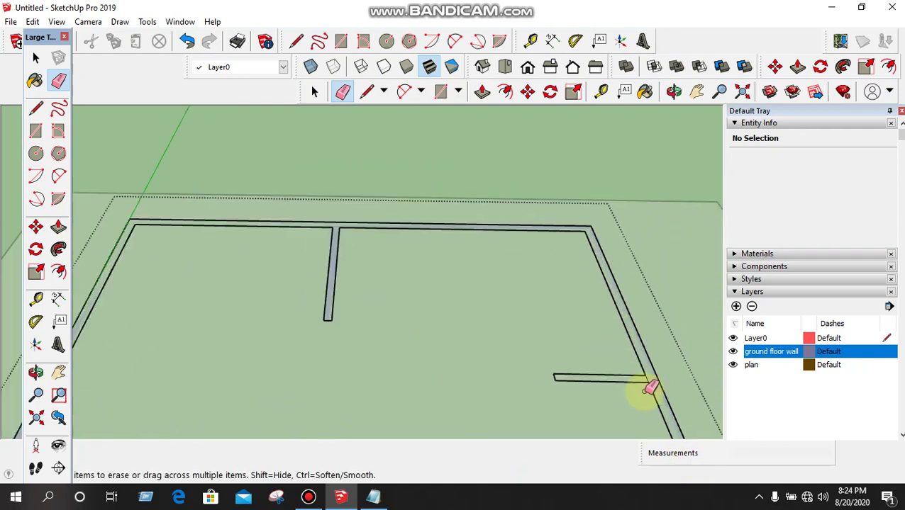
pyautogui.scroll(-5, 479, 336)
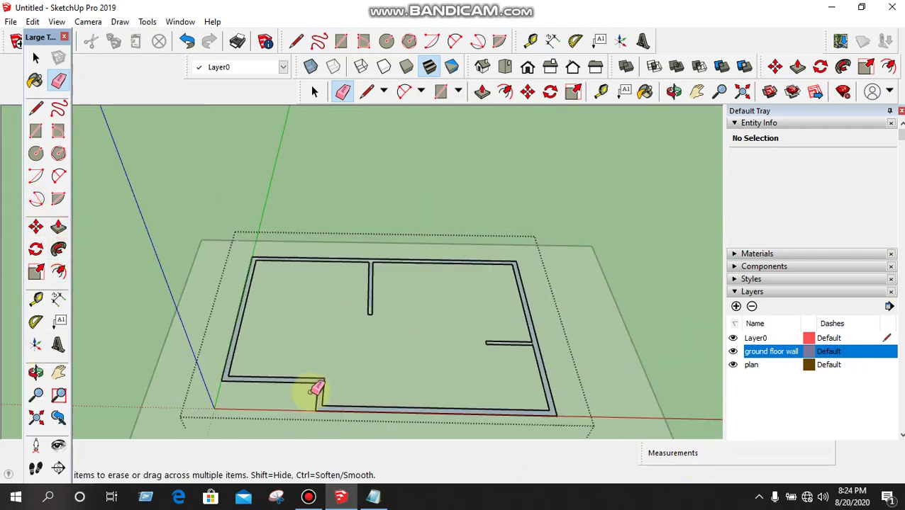
pyautogui.scroll(2, 305, 386)
pyautogui.click(59, 228)
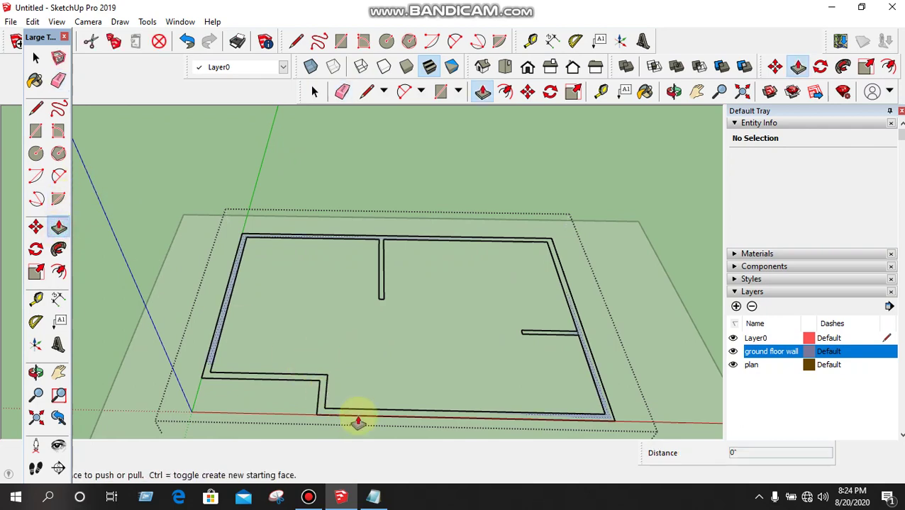
pyautogui.scroll(3, 322, 398)
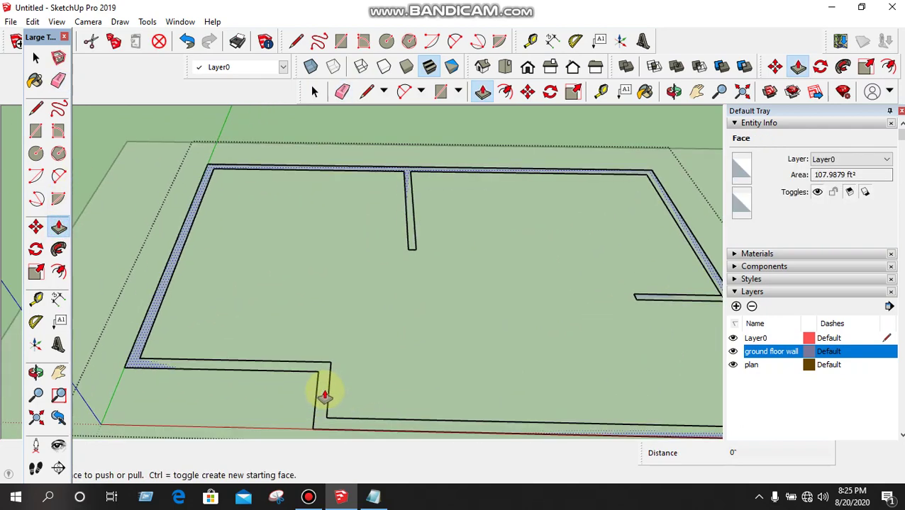
pyautogui.click(325, 395)
pyautogui.scroll(-3, 348, 294)
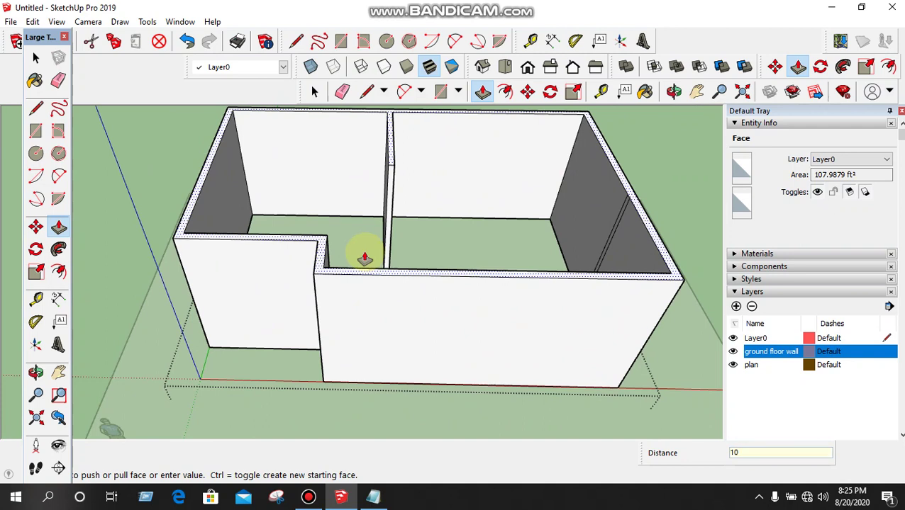
pyautogui.write("10'")
pyautogui.press('Return')
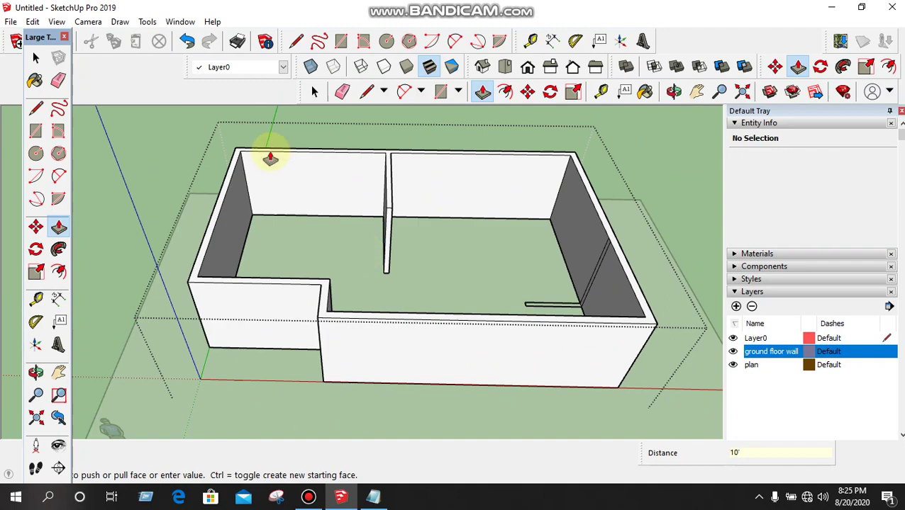
# - Extrude the face of the short detached partition beside the end wall upward by 10' with Push/Pull
pyautogui.moveTo(240, 366); pyautogui.dragTo(312, 319, button='middle')
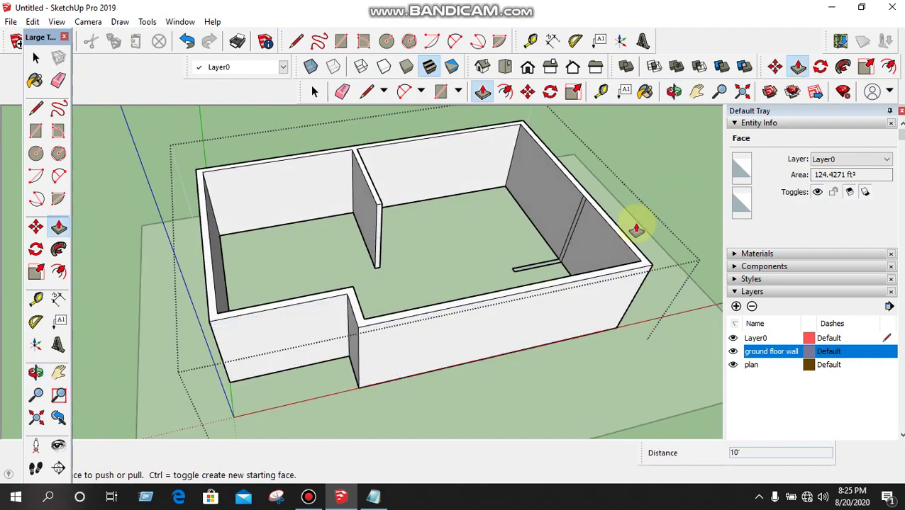
pyautogui.scroll(5, 555, 248)
pyautogui.scroll(-2, 555, 247)
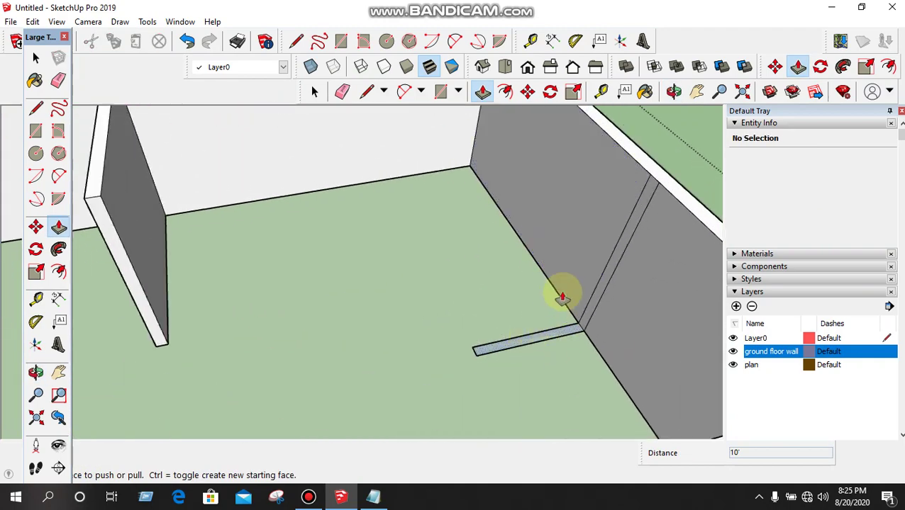
pyautogui.click(617, 264)
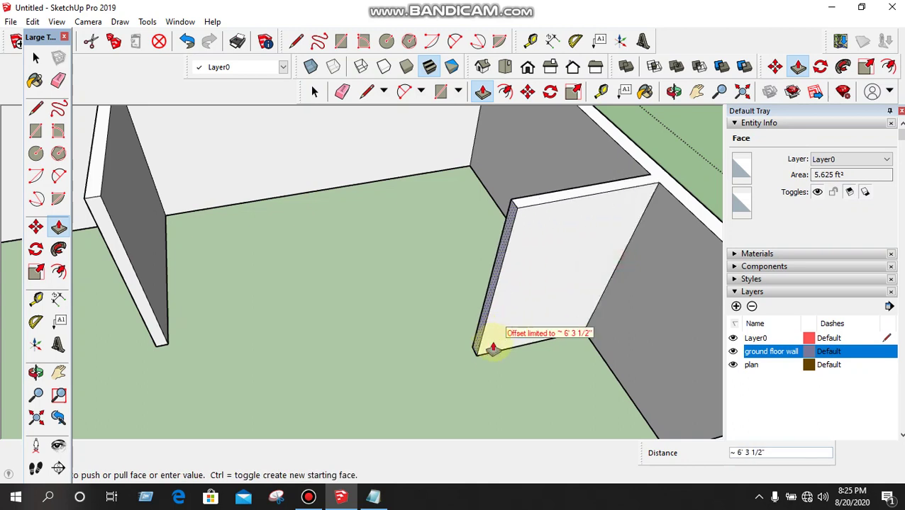
pyautogui.click(614, 271)
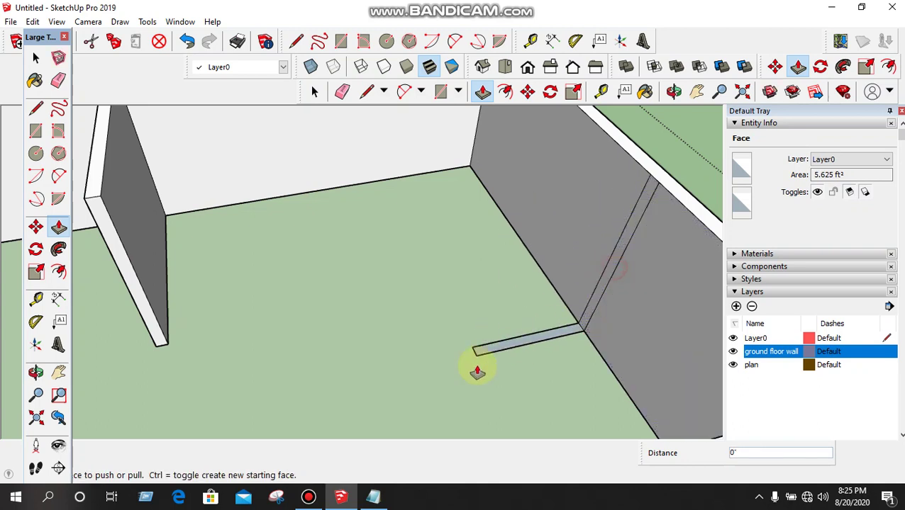
pyautogui.click(515, 343)
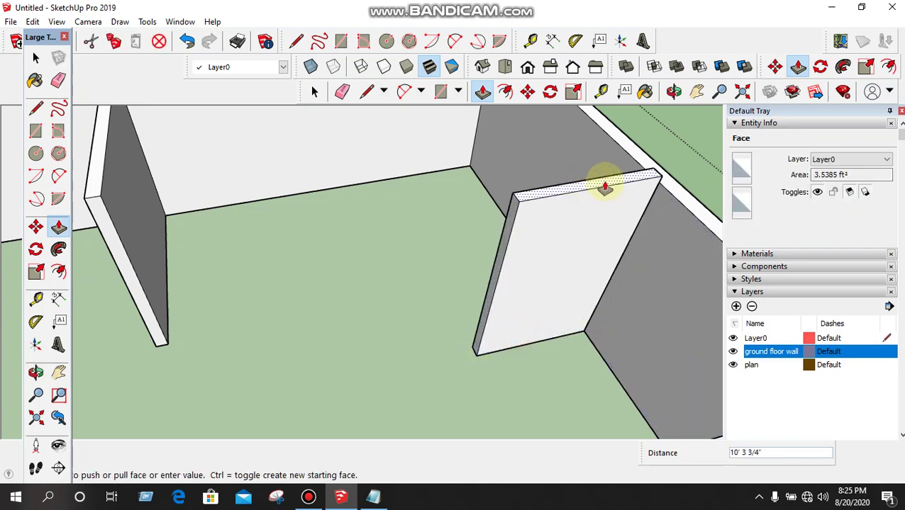
pyautogui.click(682, 203)
pyautogui.scroll(-6, 257, 249)
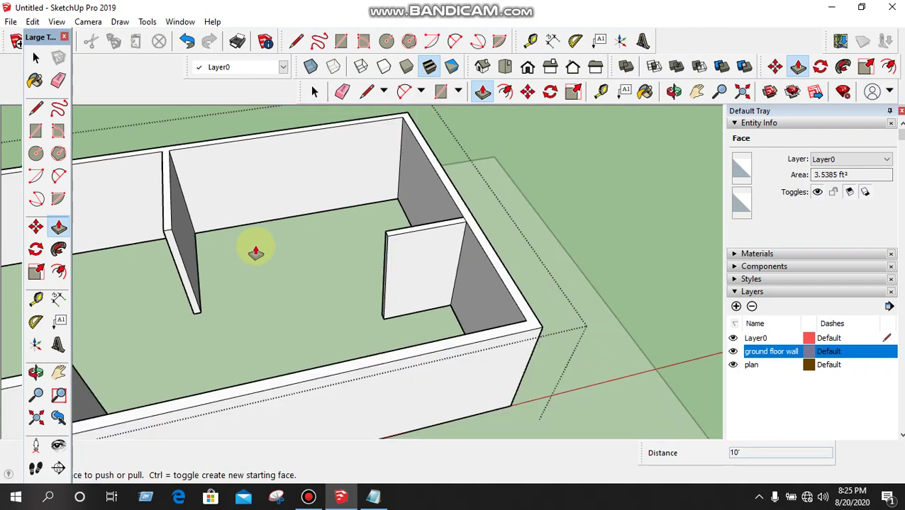
pyautogui.moveTo(554, 367); pyautogui.dragTo(475, 417, button='middle')
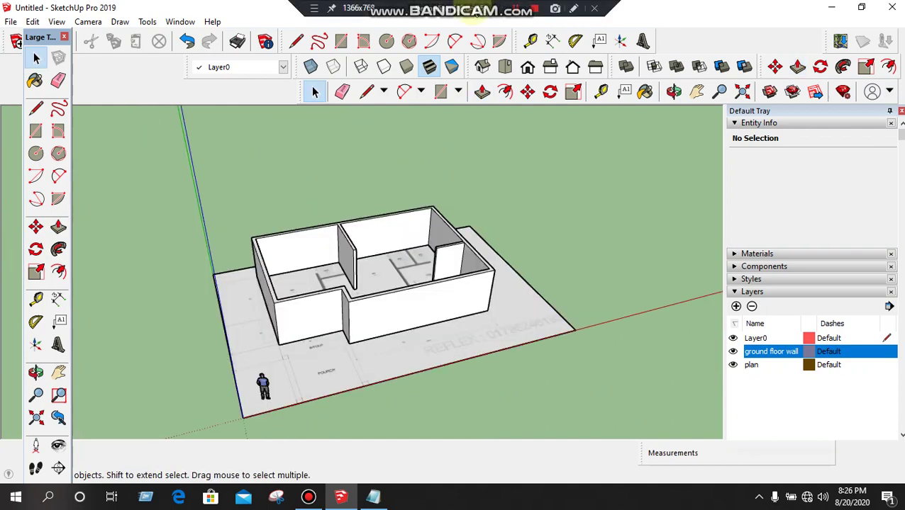
pyautogui.moveTo(252, 269); pyautogui.dragTo(347, 293, button='middle')
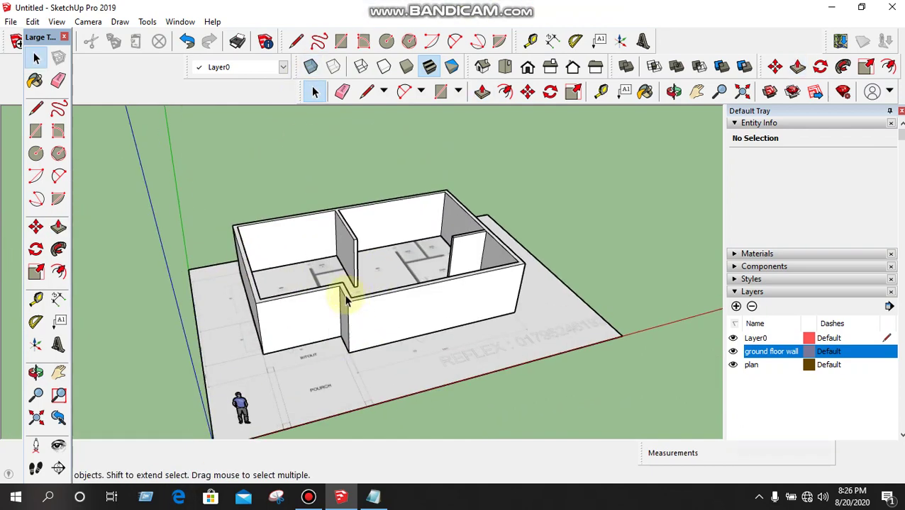
pyautogui.click(313, 313)
pyautogui.scroll(3, 306, 237)
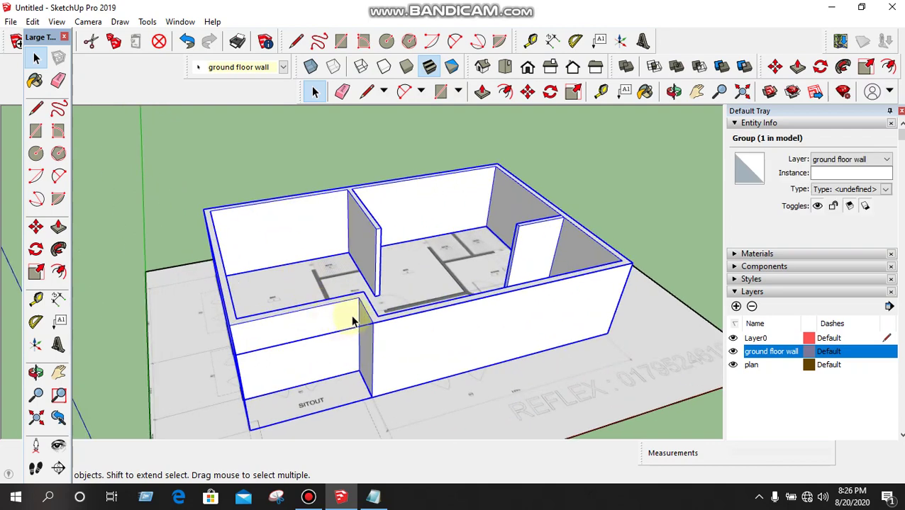
pyautogui.scroll(-3, 313, 327)
pyautogui.click(610, 278)
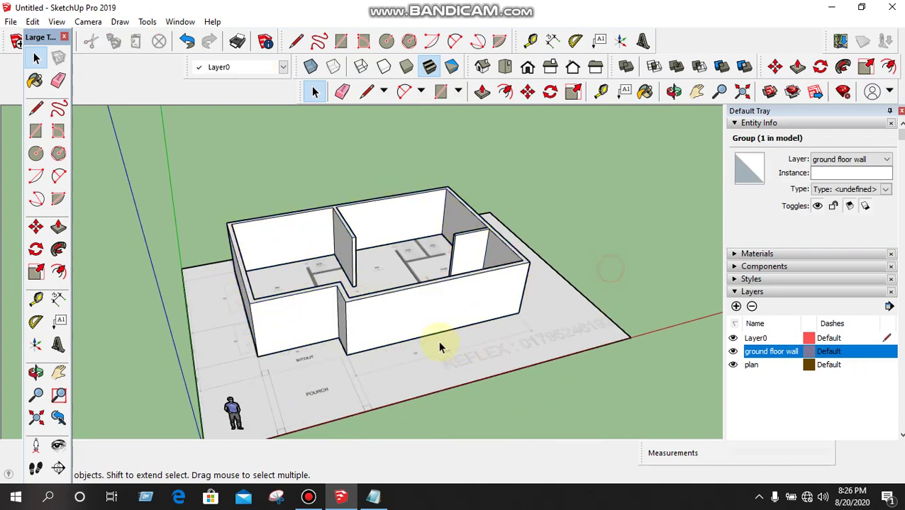
pyautogui.click(36, 133)
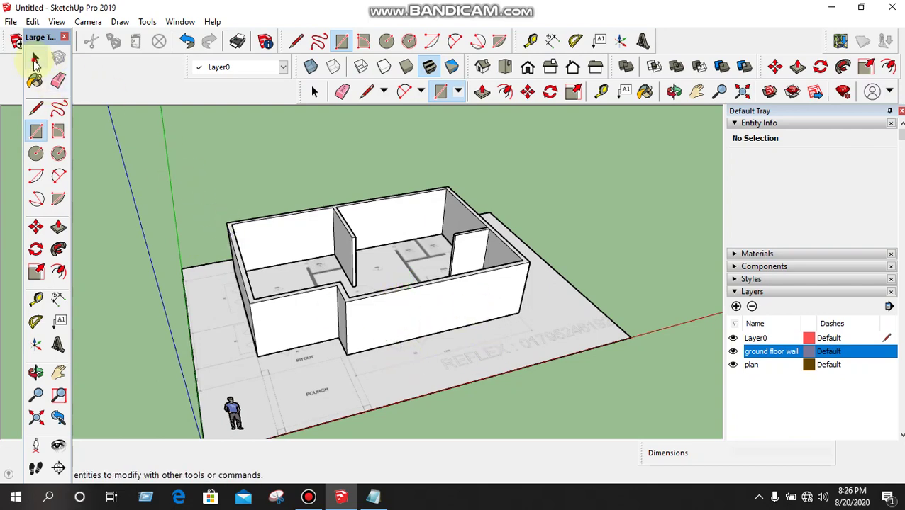
pyautogui.click(35, 62)
# - Open the ground floor wall group for editing
pyautogui.scroll(2, 293, 296)
pyautogui.click(448, 313)
pyautogui.rightClick(448, 315)
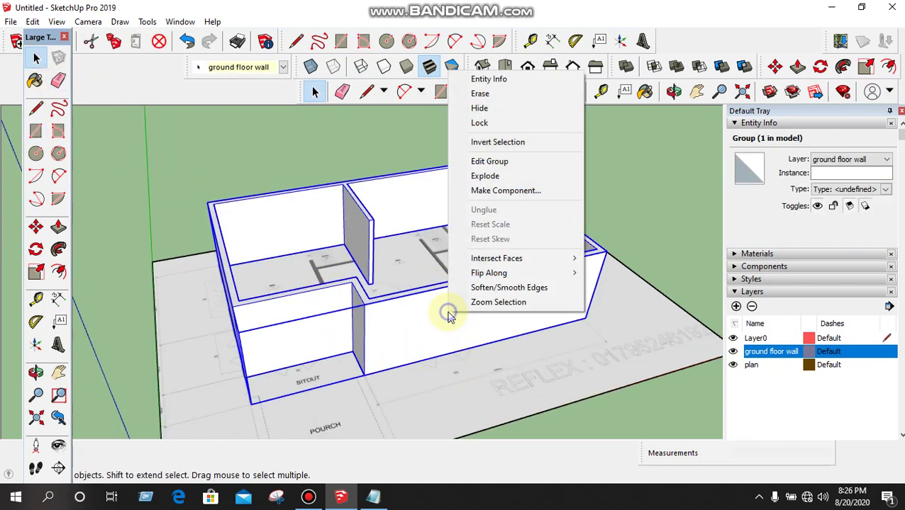
pyautogui.click(476, 160)
pyautogui.scroll(4, 323, 329)
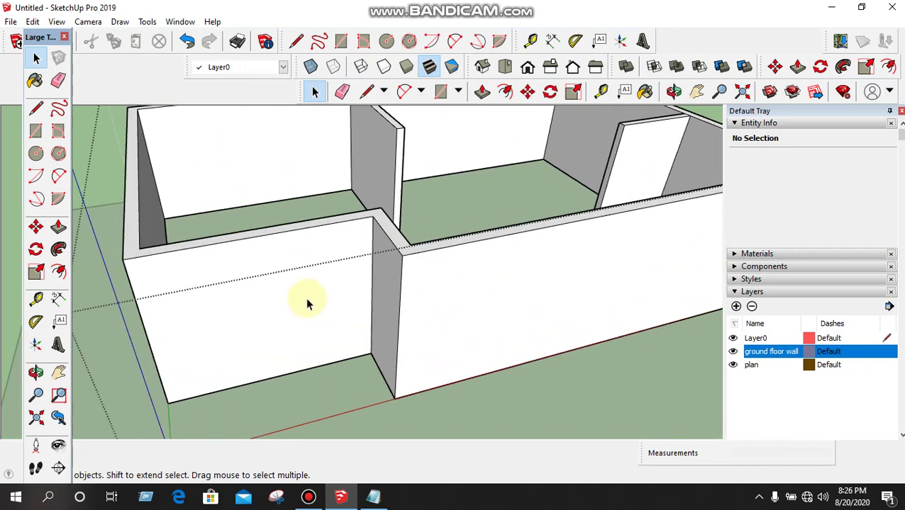
pyautogui.scroll(-3, 268, 355)
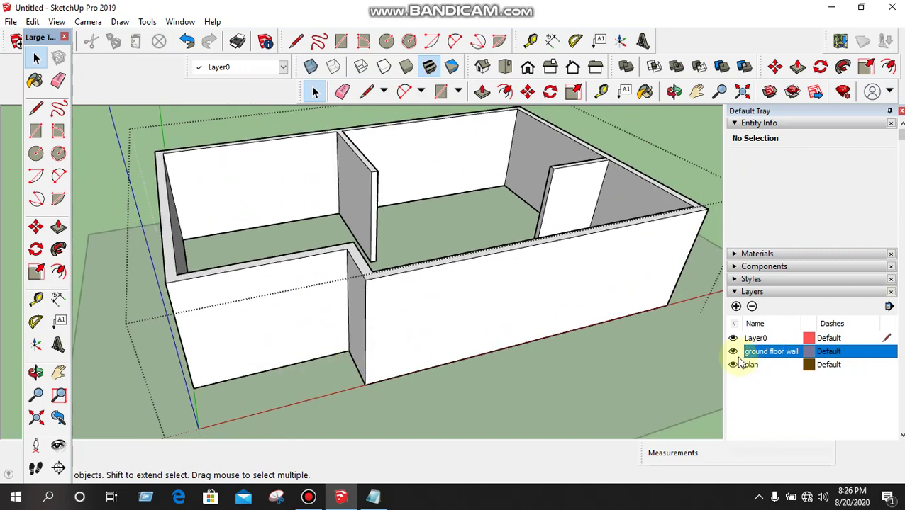
pyautogui.scroll(-2, 349, 258)
pyautogui.scroll(-2, 227, 348)
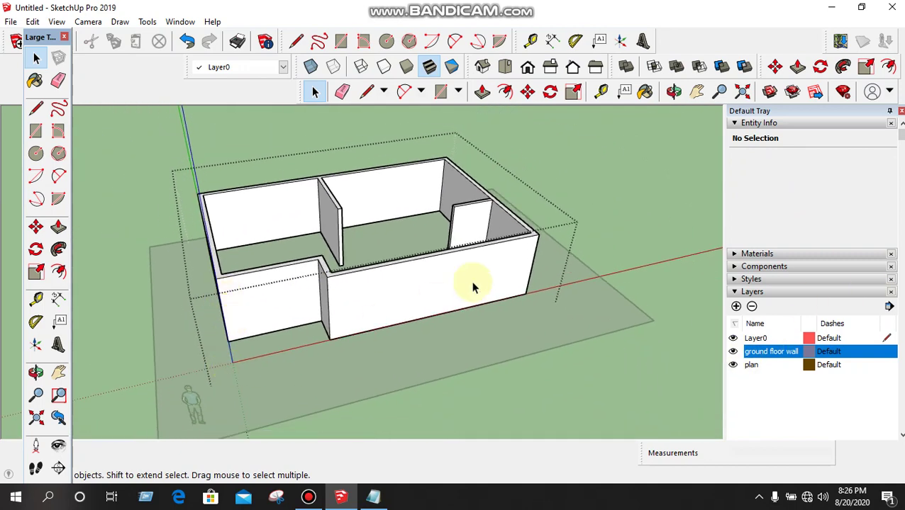
# - Toggle X-ray display on and off to examine the walls, and close the wall group
pyautogui.click(312, 69)
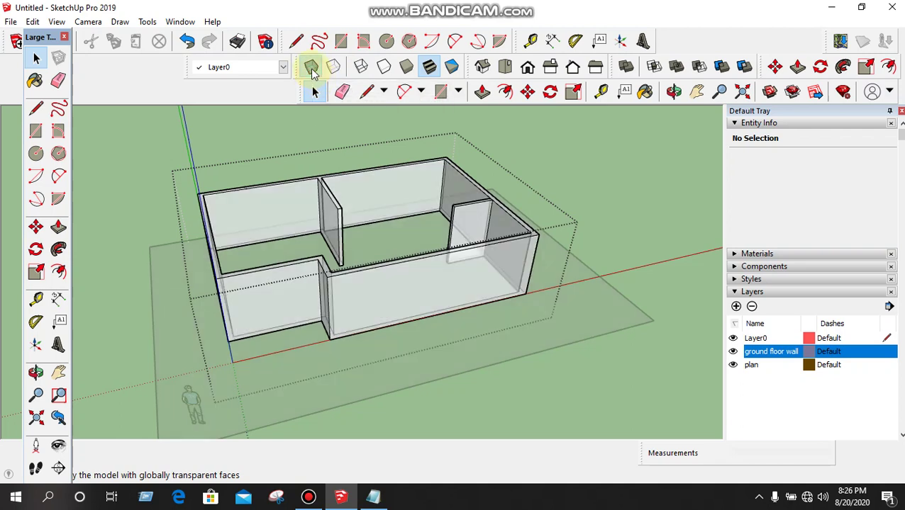
pyautogui.click(312, 68)
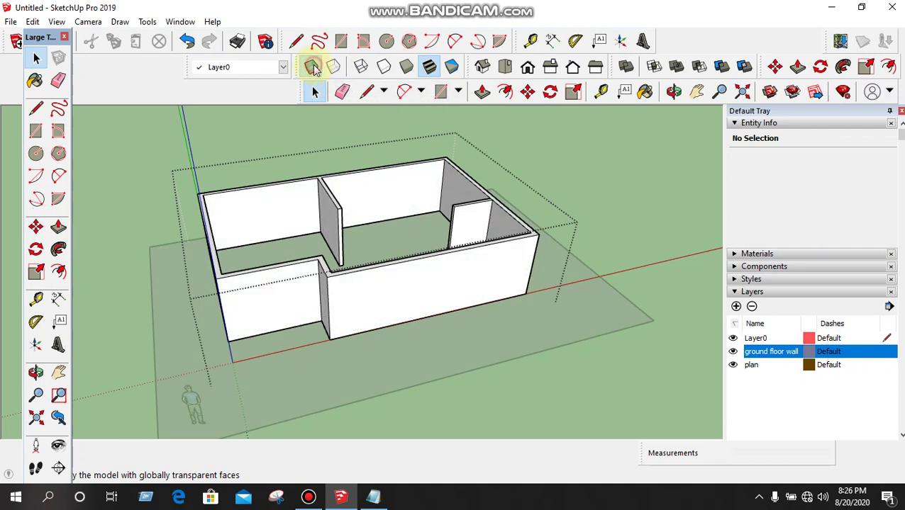
pyautogui.click(312, 69)
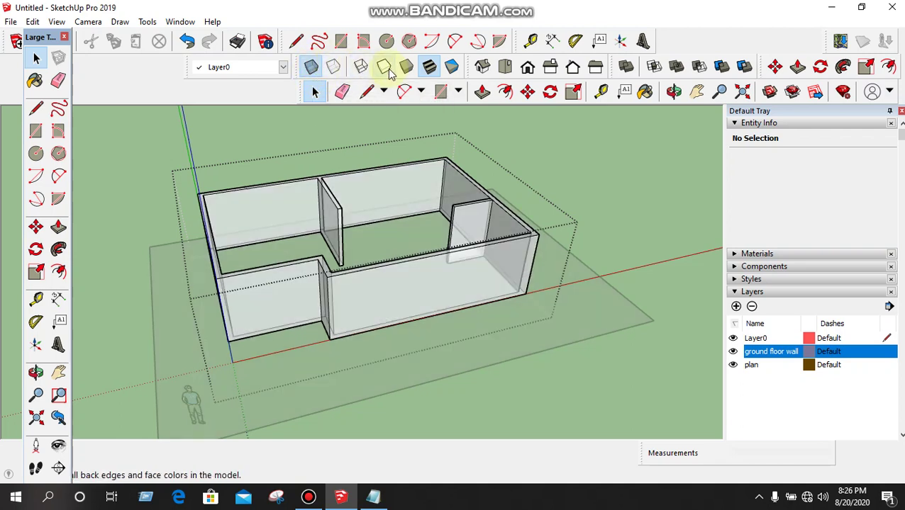
pyautogui.click(312, 68)
pyautogui.scroll(-3, 454, 303)
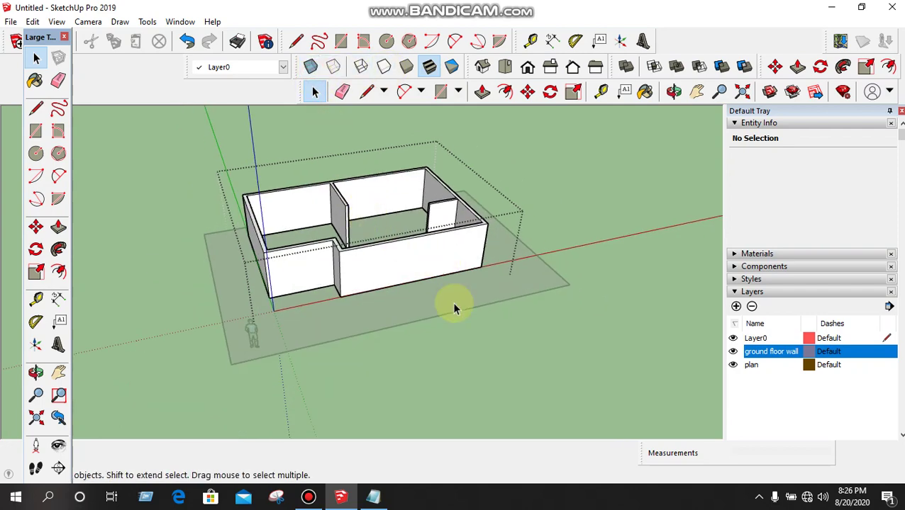
pyautogui.scroll(1, 408, 341)
pyautogui.scroll(5, 315, 298)
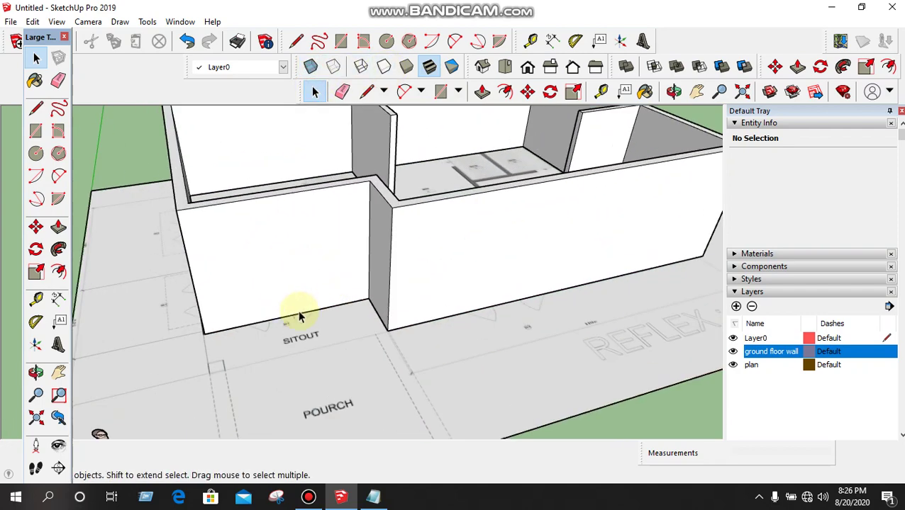
# - Reopen the wall group for editing and switch the plan layer's visibility off and back on
pyautogui.click(271, 266)
pyautogui.rightClick(271, 265)
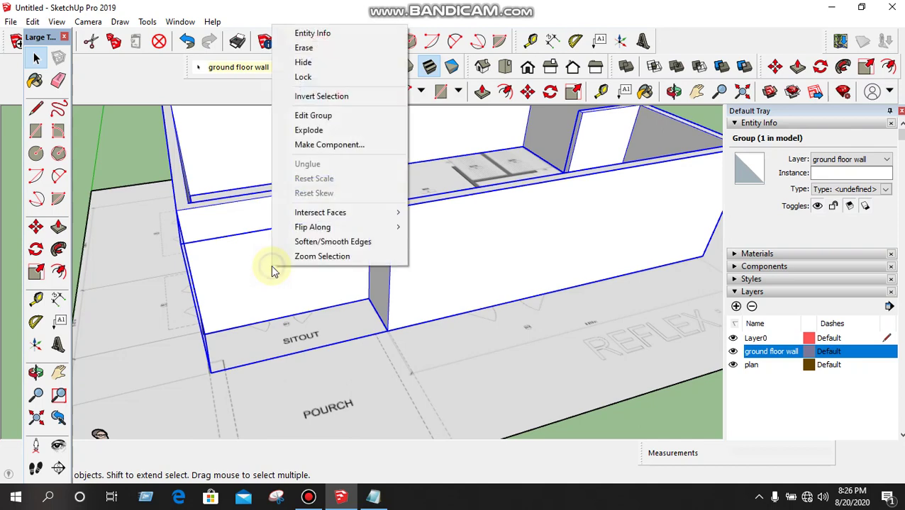
pyautogui.click(312, 115)
pyautogui.scroll(-5, 273, 334)
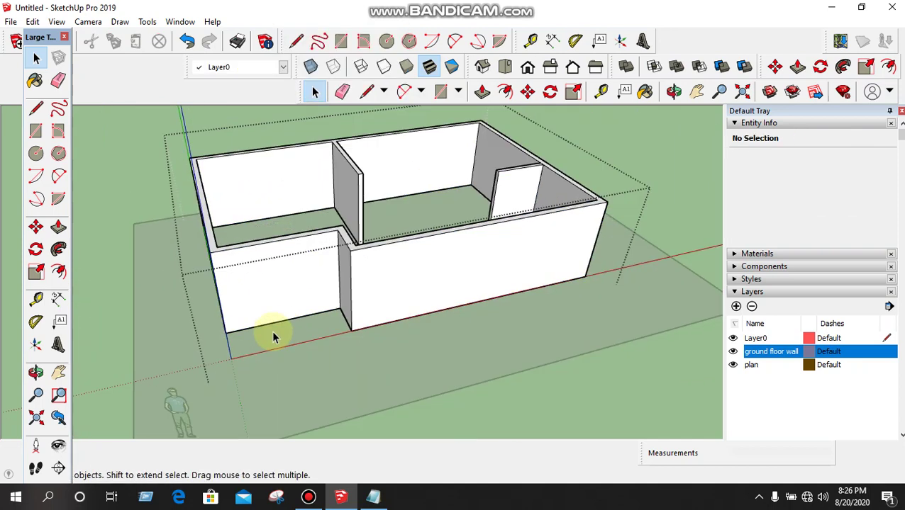
pyautogui.click(734, 366)
pyautogui.click(733, 365)
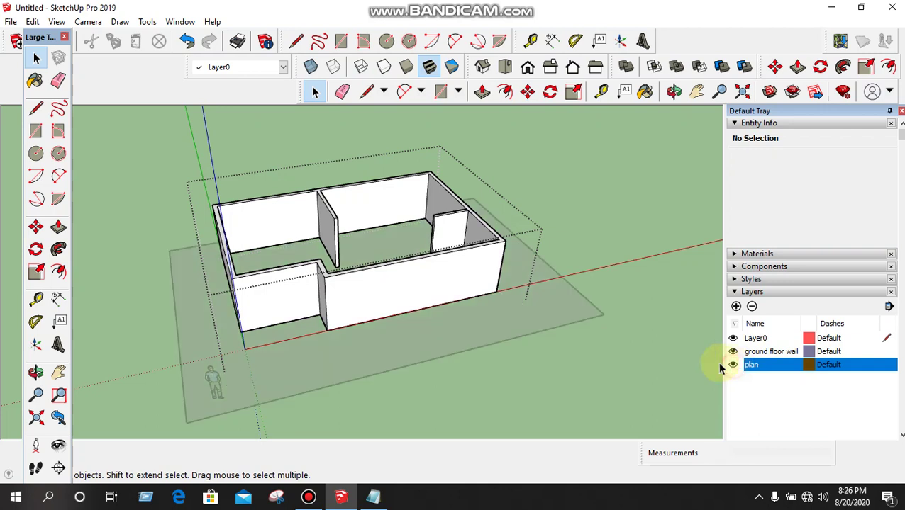
pyautogui.scroll(3, 394, 312)
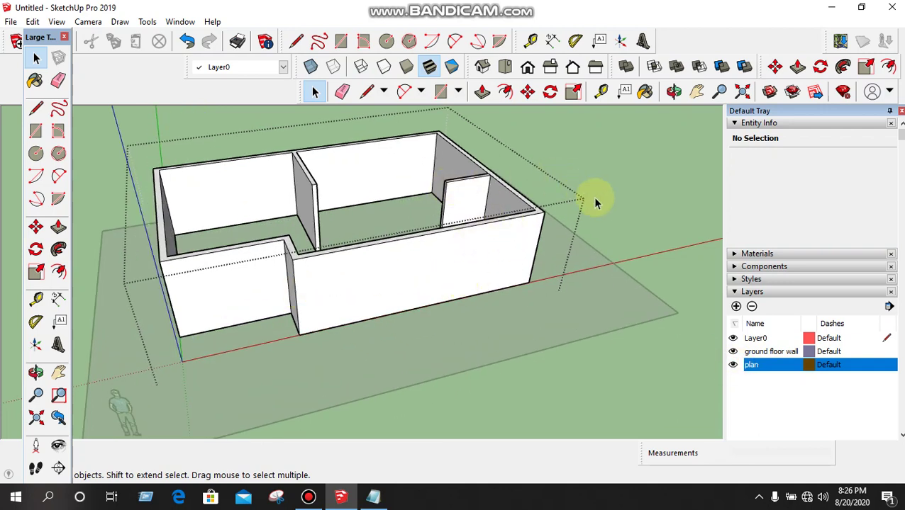
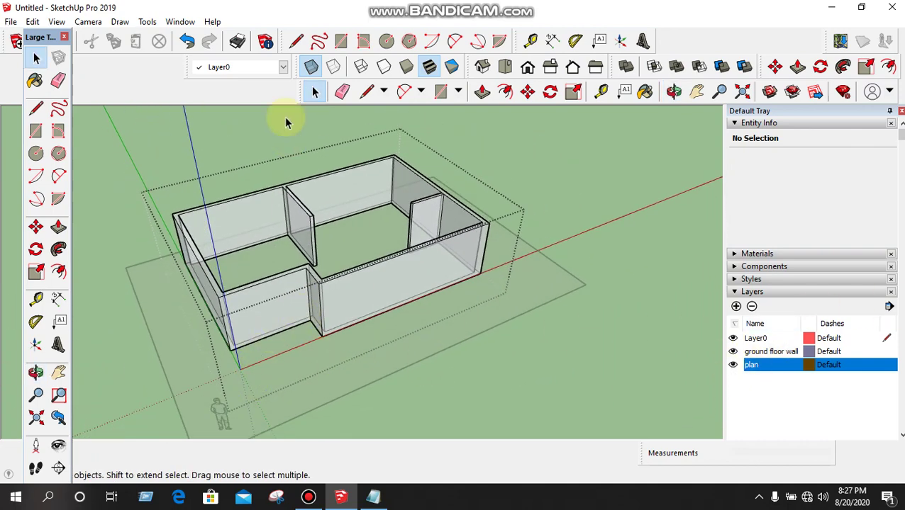
# - Turn off X-ray display and close the wall group
pyautogui.click(310, 67)
pyautogui.scroll(1, 291, 317)
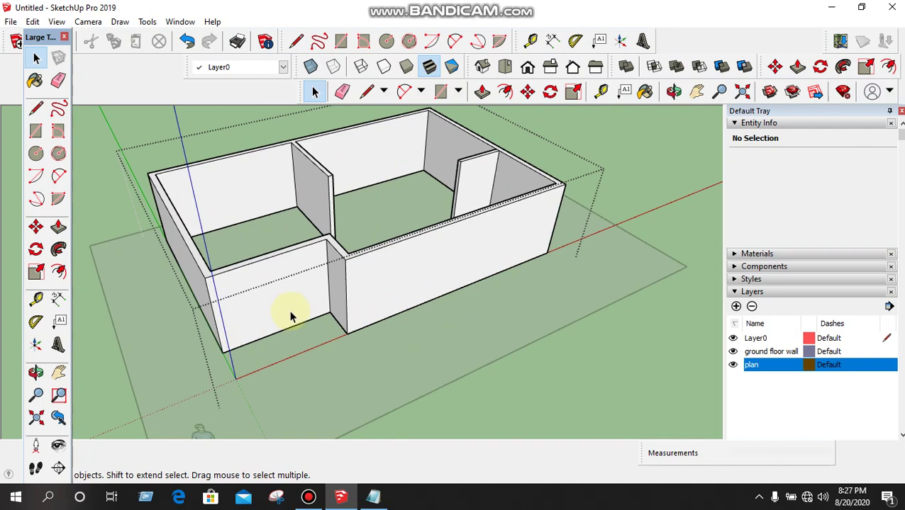
pyautogui.scroll(3, 313, 347)
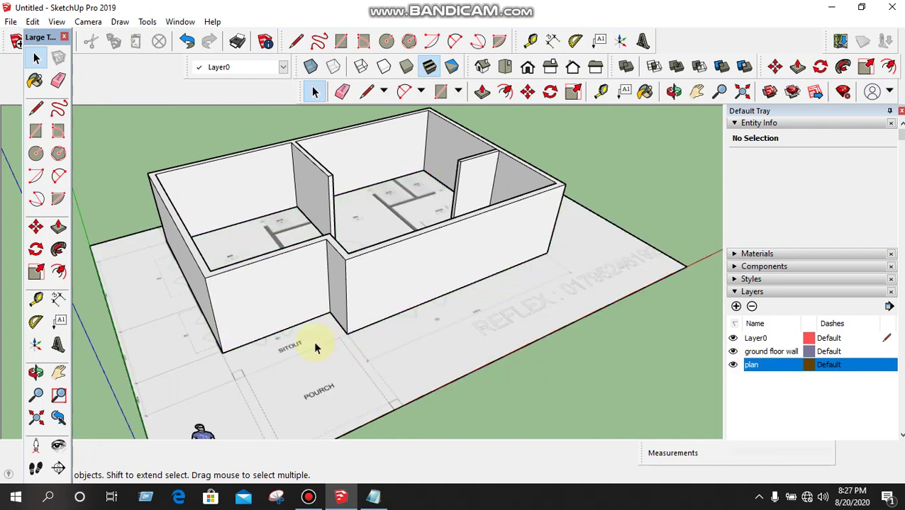
pyautogui.scroll(-2, 292, 332)
pyautogui.click(297, 286)
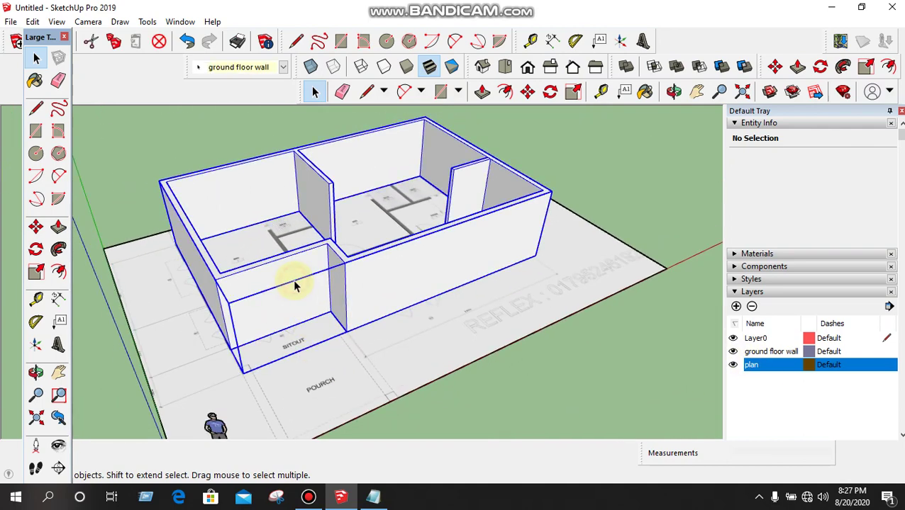
pyautogui.rightClick(295, 280)
pyautogui.click(343, 145)
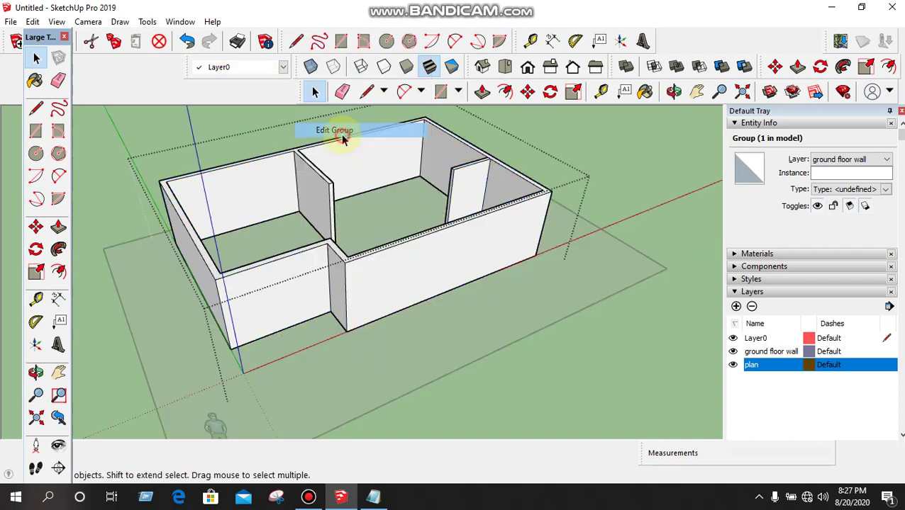
pyautogui.click(432, 365)
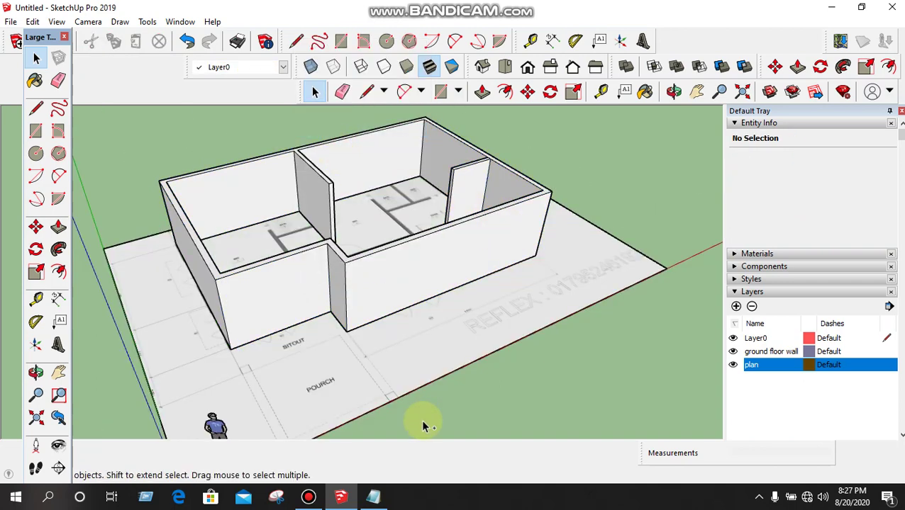
# - Try to place a guide line parallel to the base edge of the sitout wall, offset up to its top edge
pyautogui.scroll(5, 294, 315)
pyautogui.scroll(2, 290, 335)
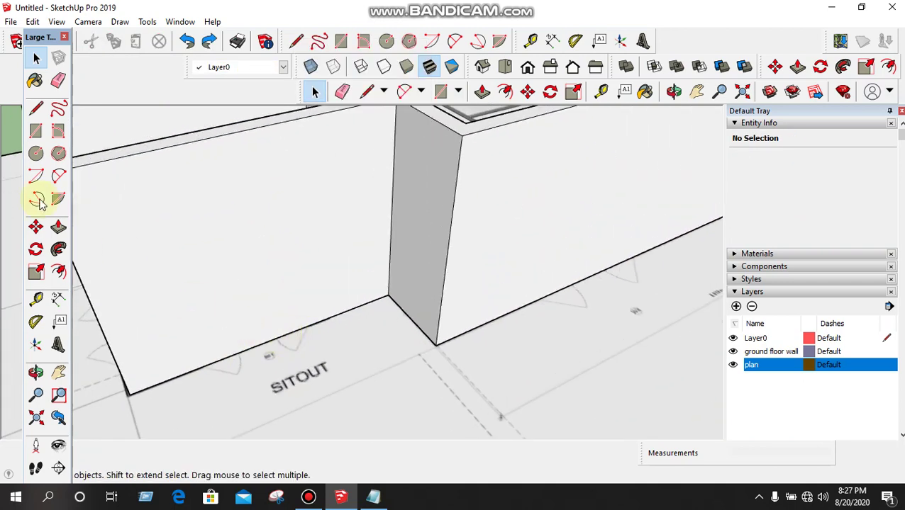
pyautogui.click(36, 299)
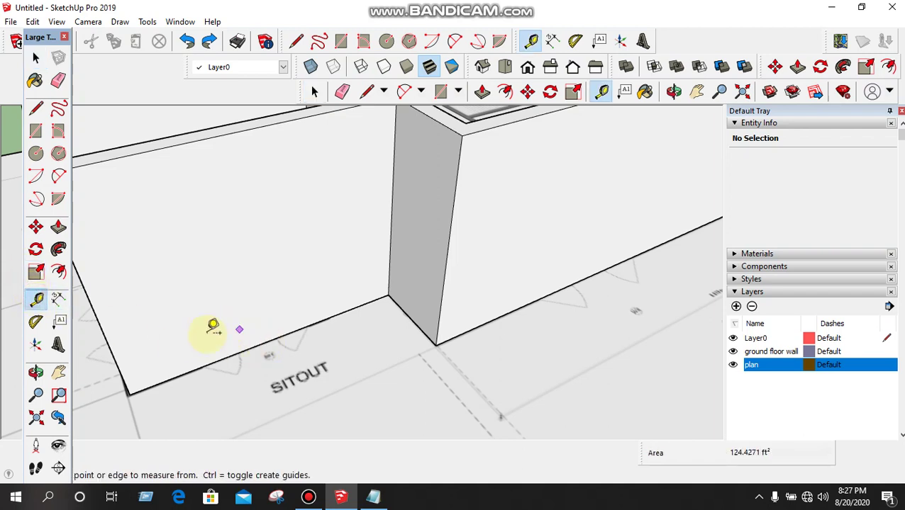
pyautogui.scroll(1, 211, 347)
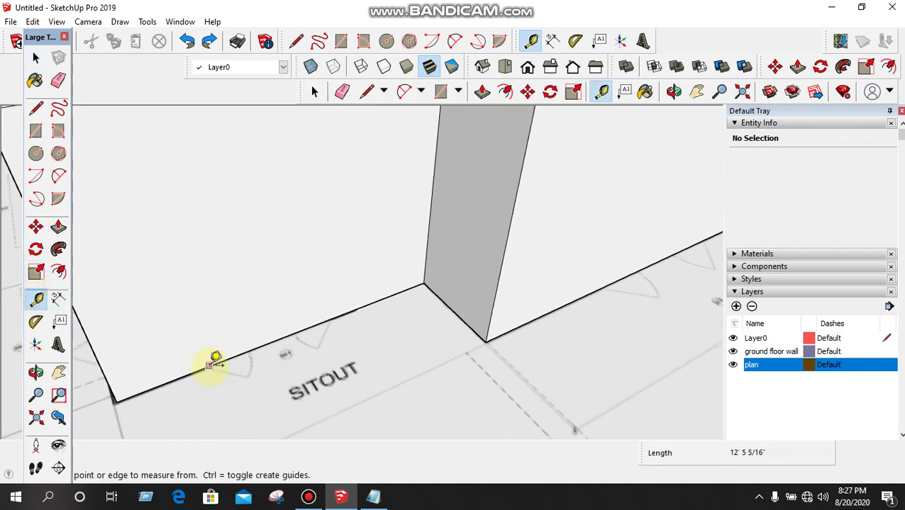
pyautogui.click(208, 363)
pyautogui.scroll(-2, 221, 386)
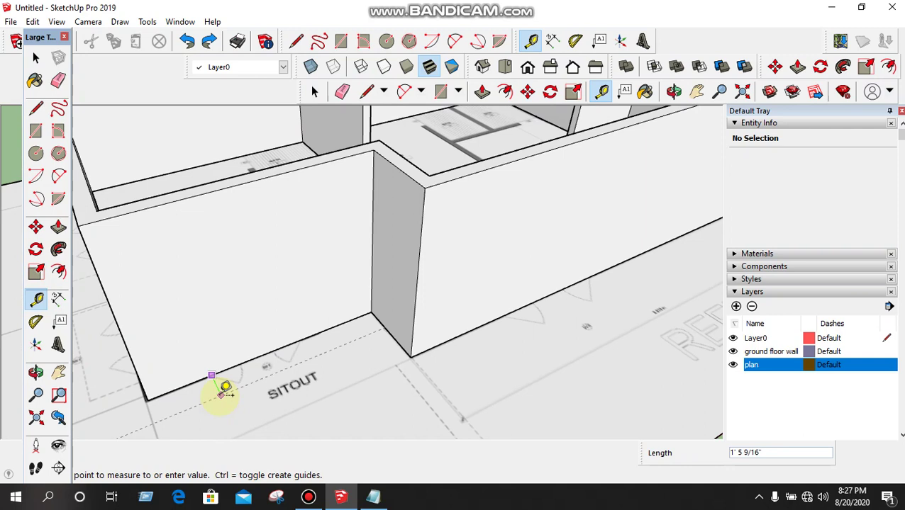
pyautogui.scroll(-1, 224, 387)
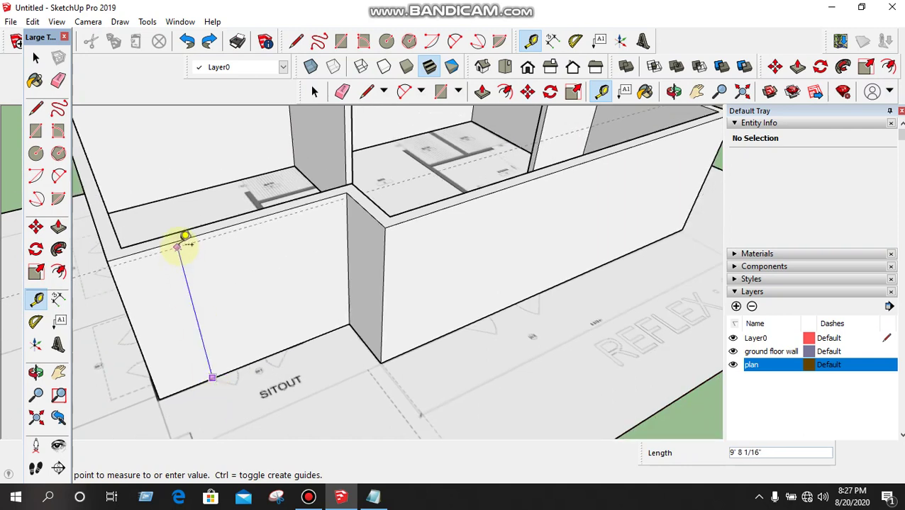
pyautogui.click(183, 237)
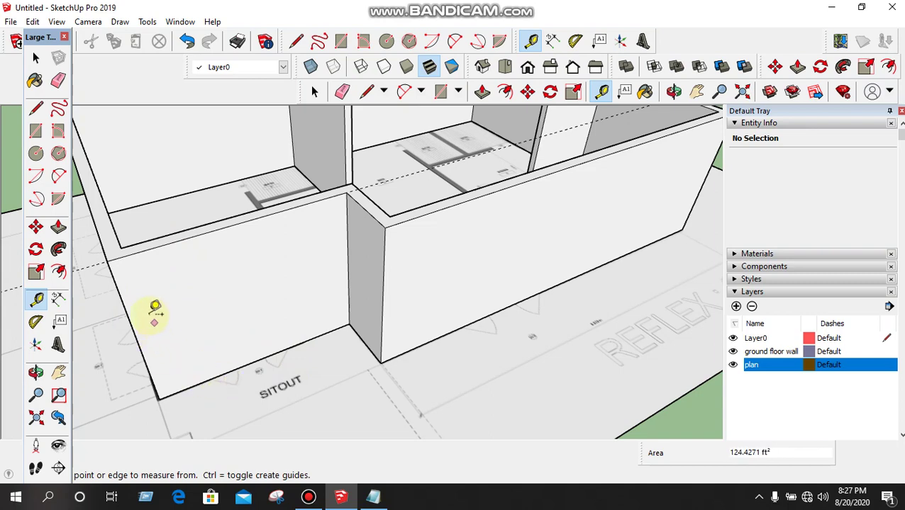
pyautogui.click(216, 376)
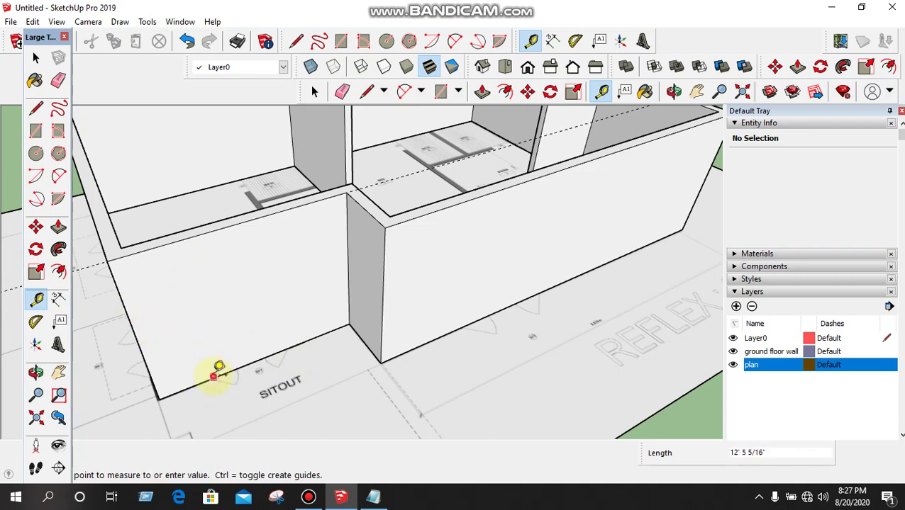
pyautogui.click(183, 237)
pyautogui.scroll(-3, 233, 404)
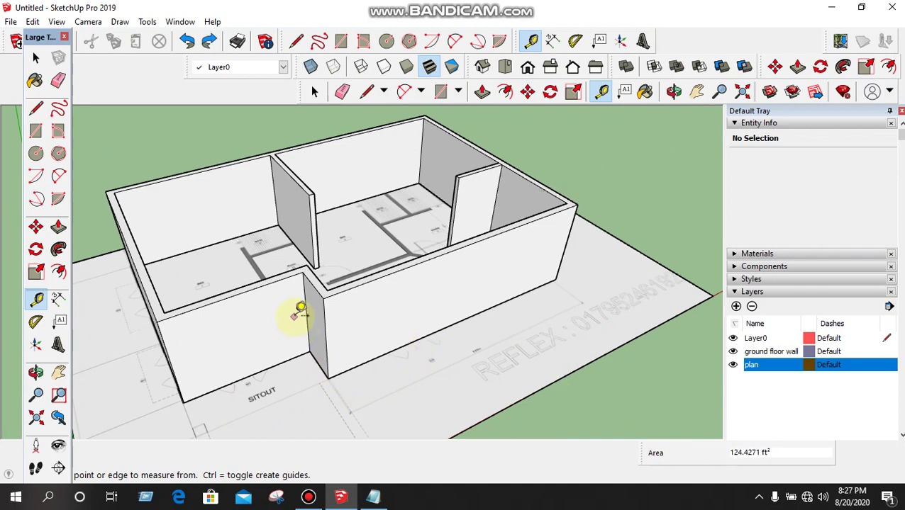
# - Open the ground floor wall group, select all its geometry, and close the group
pyautogui.click(36, 57)
pyautogui.tripleClick(236, 324)
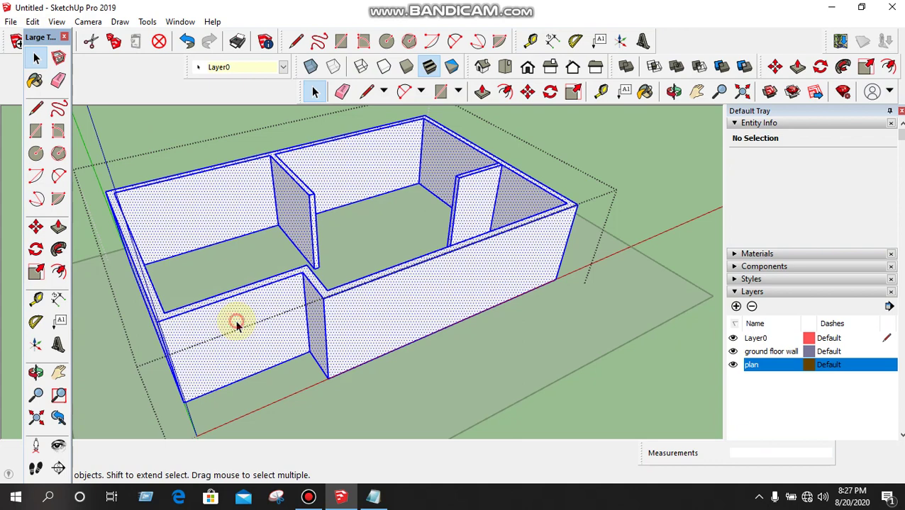
pyautogui.click(673, 245)
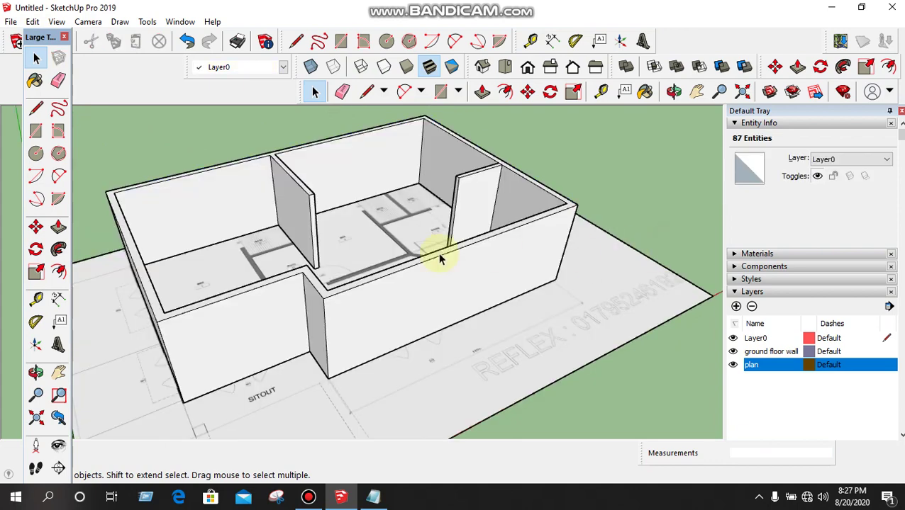
pyautogui.click(369, 309)
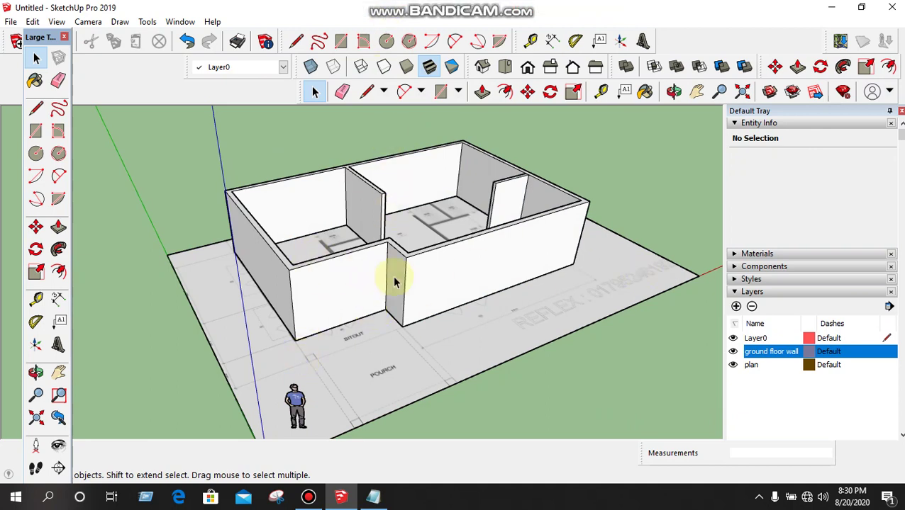
# - Place a guide point 2'5" above the base on the vertical edge at the sitout wall's outer corner
pyautogui.scroll(6, 395, 281)
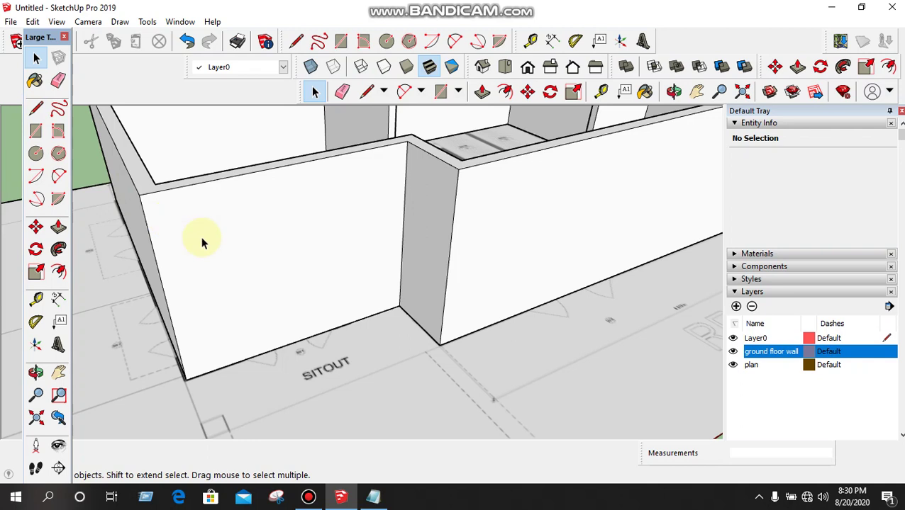
pyautogui.click(37, 301)
pyautogui.click(186, 380)
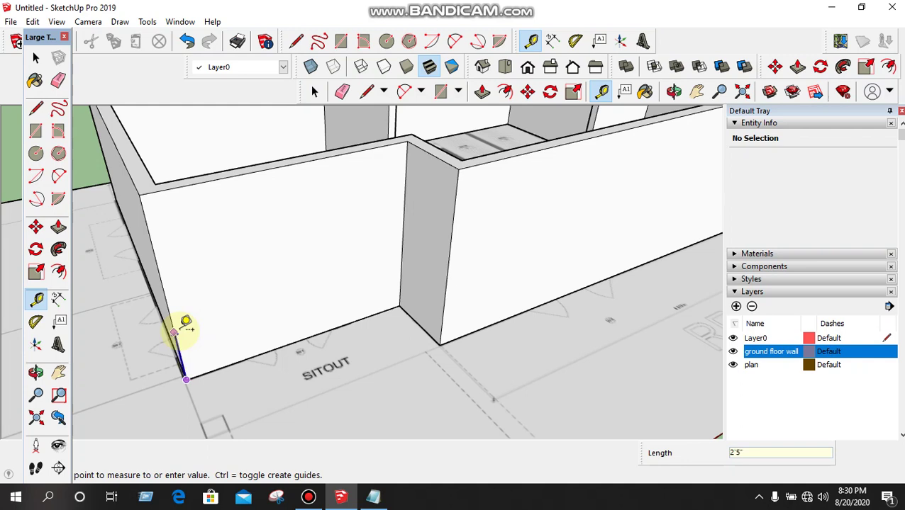
pyautogui.click(186, 323)
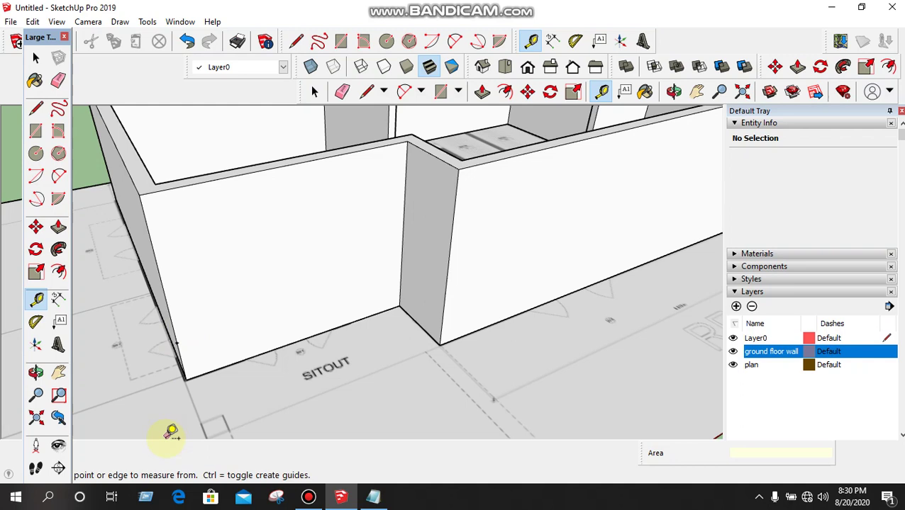
# - Place a second guide point 4' above the first on the sitout wall's outer vertical edge
pyautogui.scroll(2, 177, 337)
pyautogui.click(156, 337)
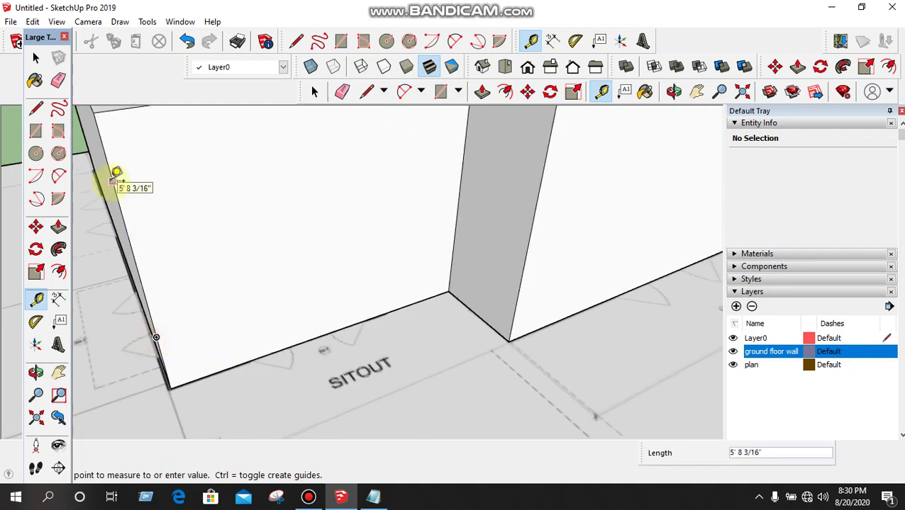
pyautogui.write("4'")
pyautogui.press('Return')
pyautogui.scroll(-6, 279, 239)
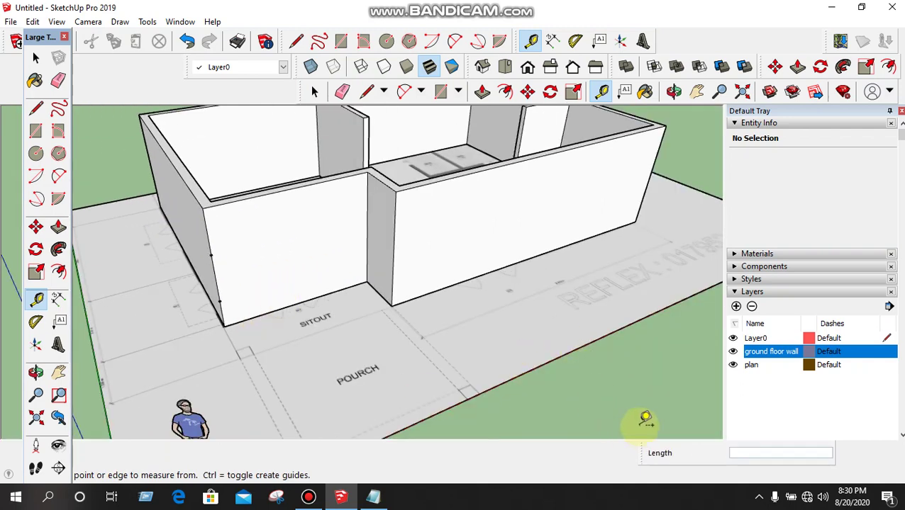
# - Place a guide point above the base corner on the long front wall's vertical edge beside the sitout
pyautogui.moveTo(647, 417); pyautogui.dragTo(617, 395, button='middle')
pyautogui.scroll(3, 471, 246)
pyautogui.scroll(3, 473, 297)
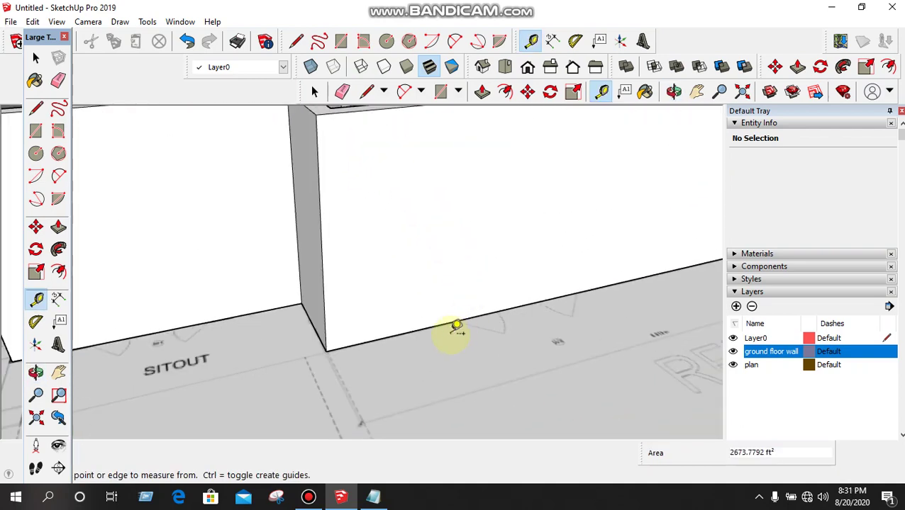
pyautogui.scroll(-2, 360, 339)
pyautogui.click(357, 348)
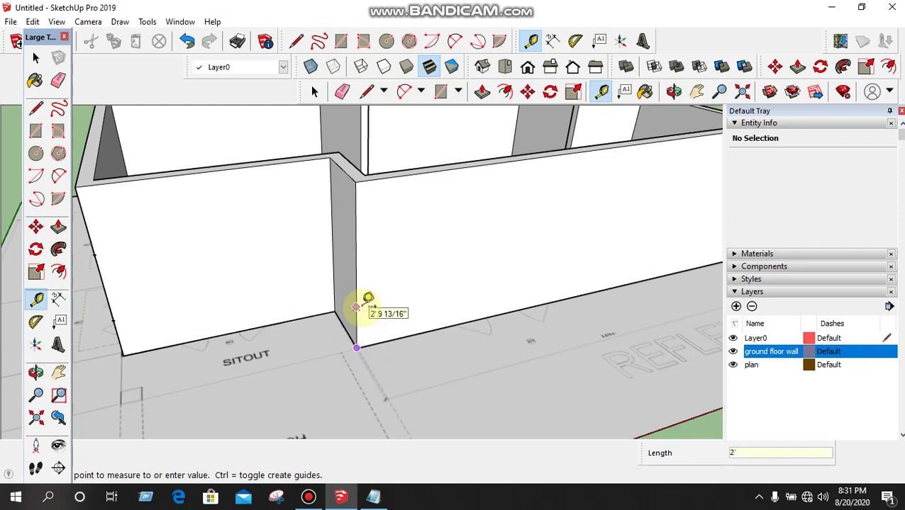
pyautogui.click(356, 306)
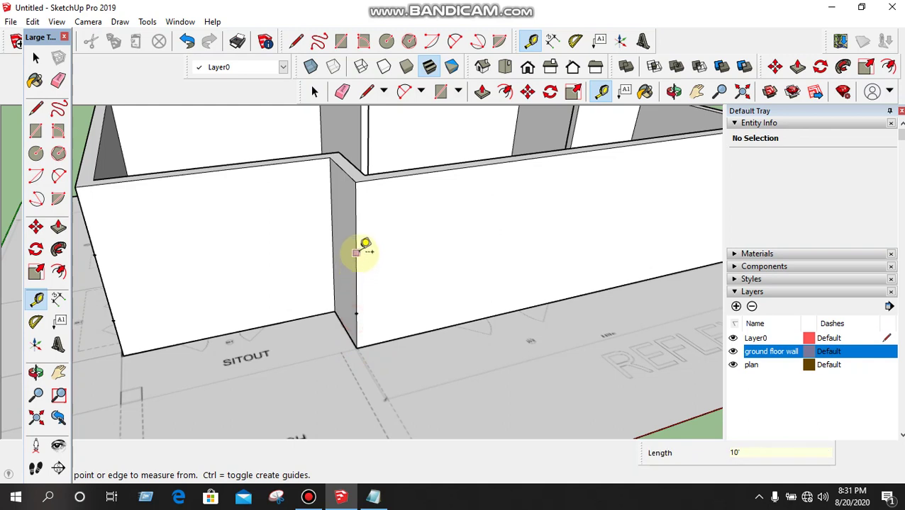
pyautogui.press('Return')
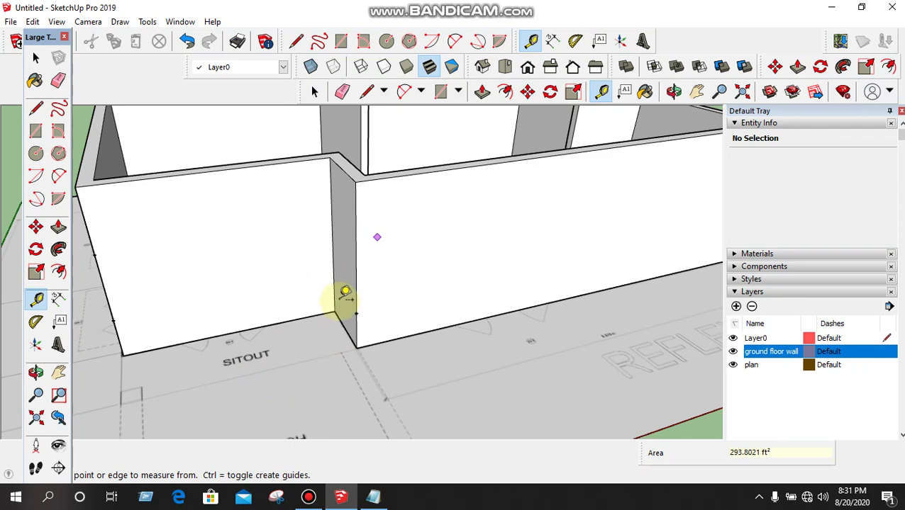
# - Place a second guide point above the first on the long front wall's corner edge
pyautogui.click(355, 315)
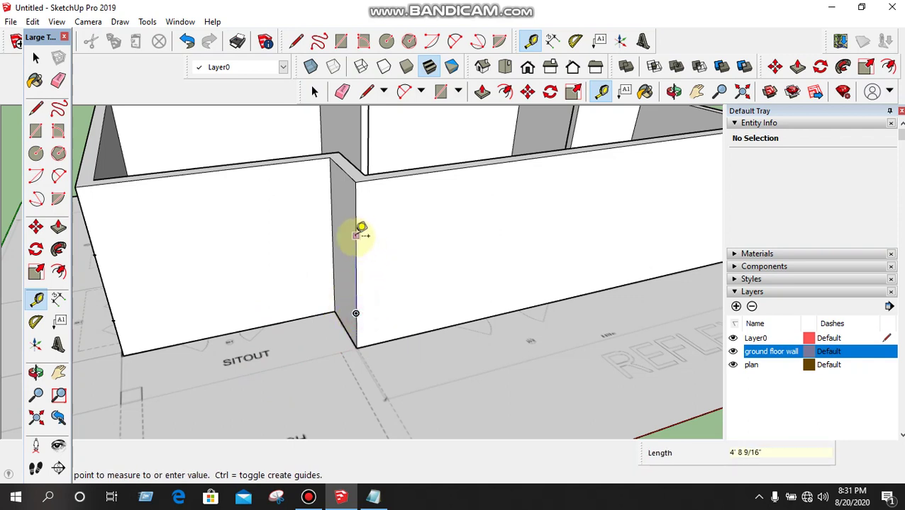
pyautogui.press('Return')
pyautogui.scroll(-6, 501, 317)
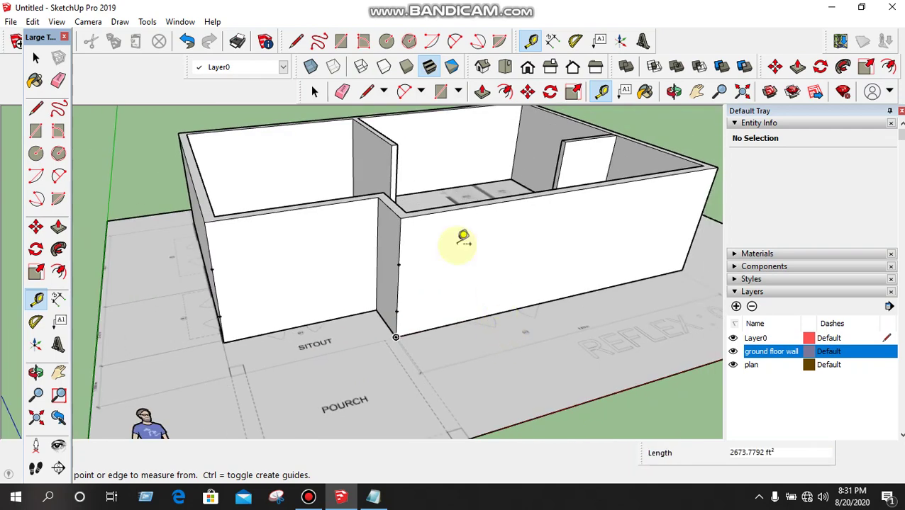
# - Turn on X-ray display and place a guide line along the base edge of the long front wall
pyautogui.scroll(5, 541, 268)
pyautogui.scroll(2, 427, 195)
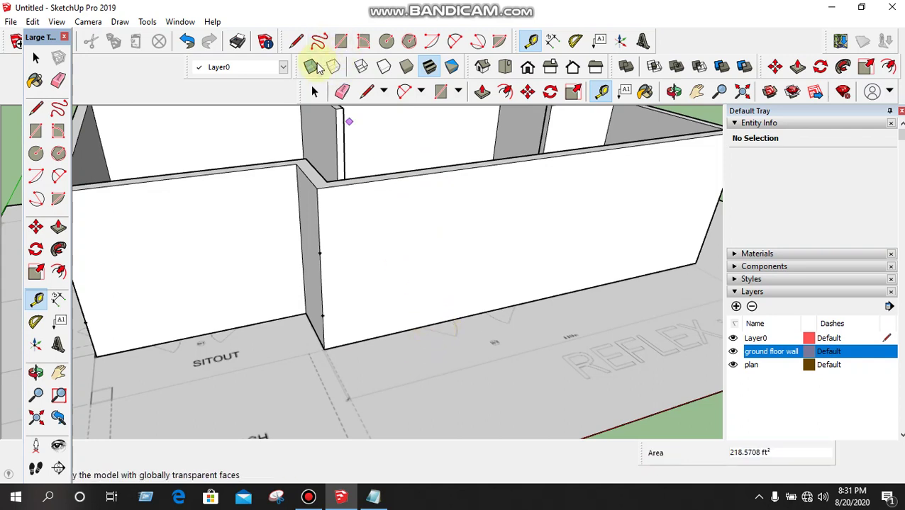
pyautogui.click(312, 66)
pyautogui.scroll(2, 422, 323)
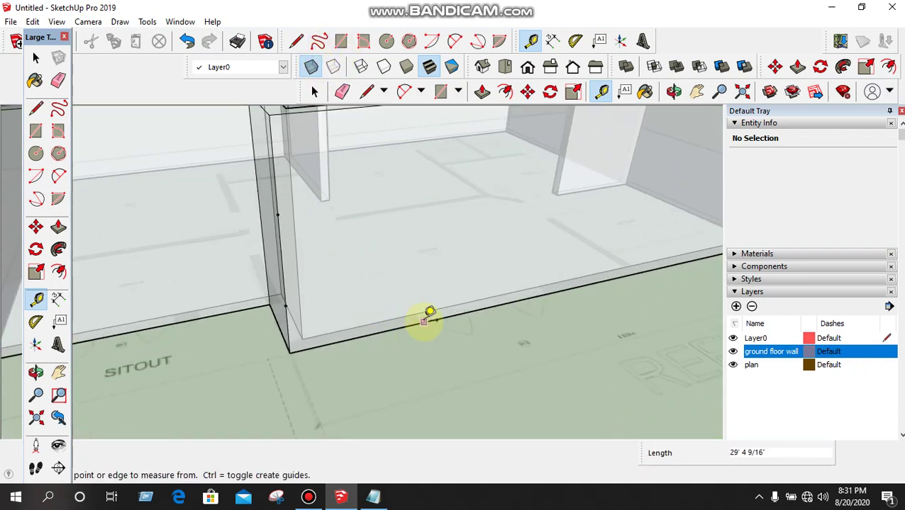
pyautogui.press('Escape')
pyautogui.click(424, 321)
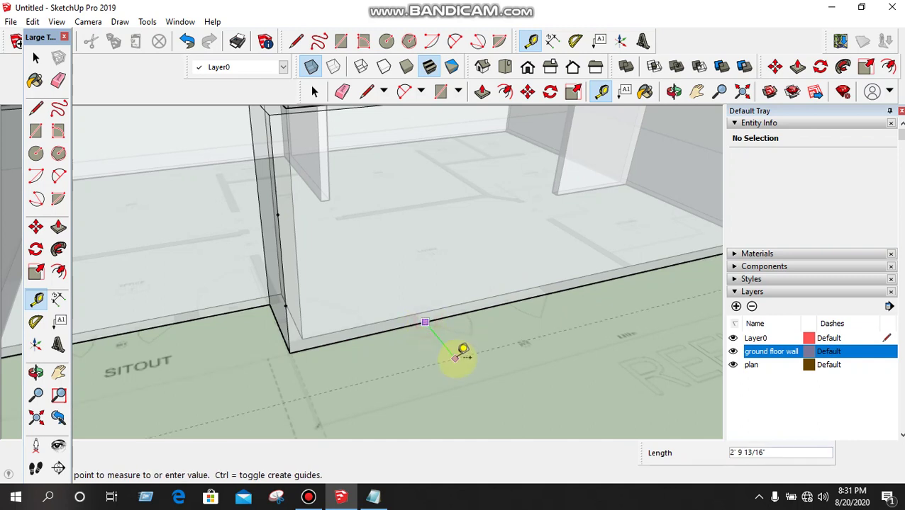
pyautogui.click(553, 287)
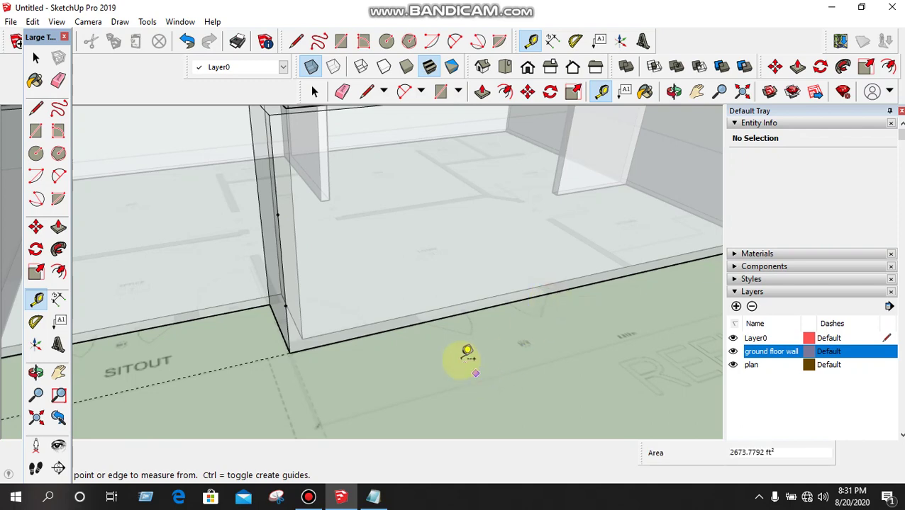
# - Examine the transparent walls against the plan and turn off X-ray display
pyautogui.scroll(-5, 471, 307)
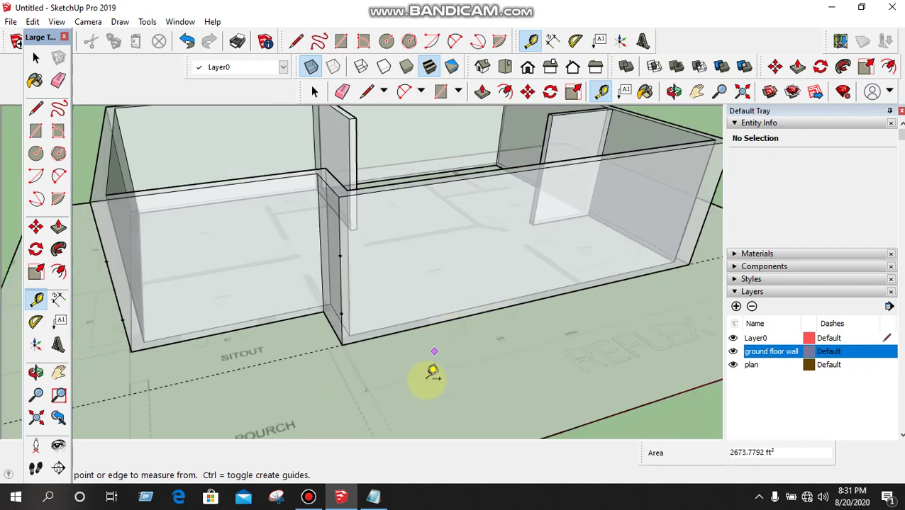
pyautogui.scroll(2, 496, 298)
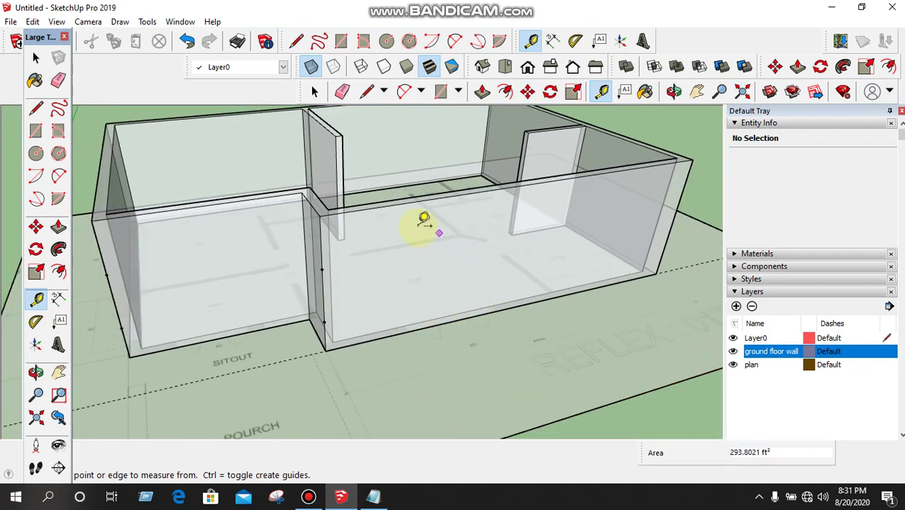
pyautogui.scroll(4, 418, 216)
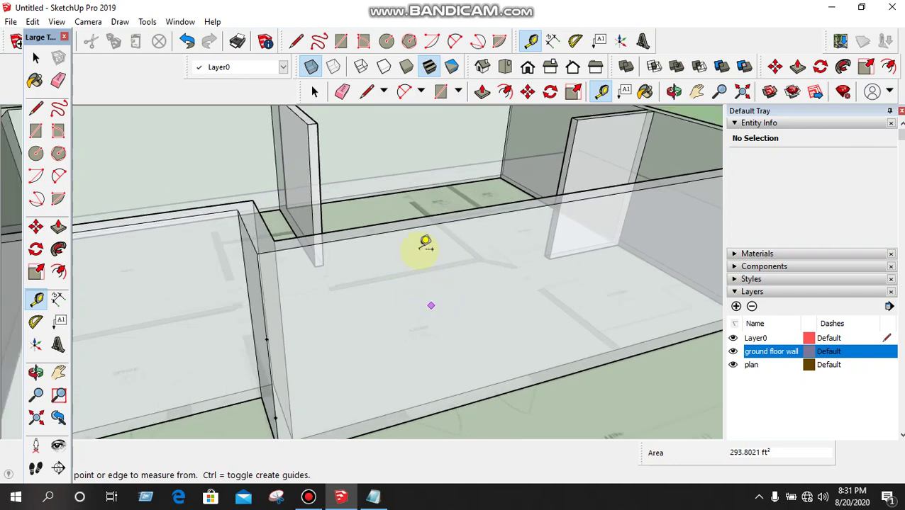
pyautogui.click(311, 68)
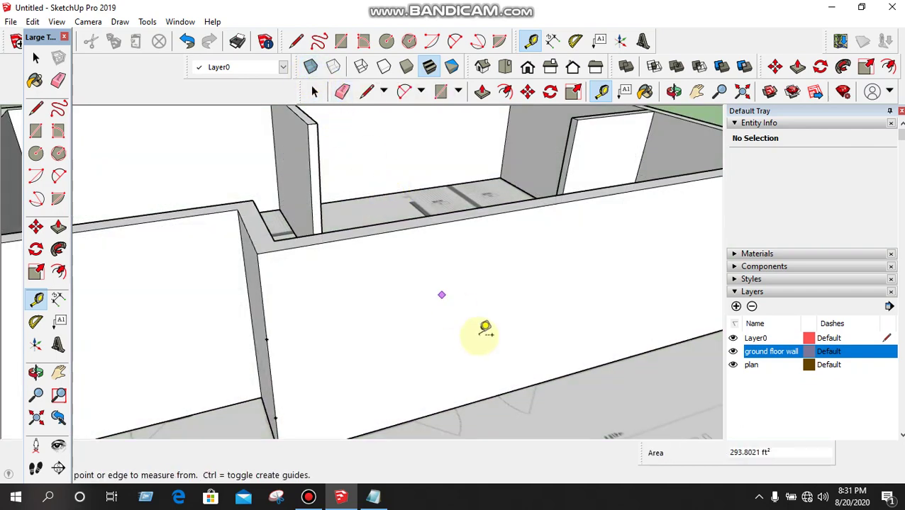
# - Place a guide line parallel to the long front wall's base edge, offset up to the wall's top edge
pyautogui.scroll(-3, 468, 348)
pyautogui.scroll(3, 464, 383)
pyautogui.scroll(-3, 459, 407)
pyautogui.scroll(2, 455, 409)
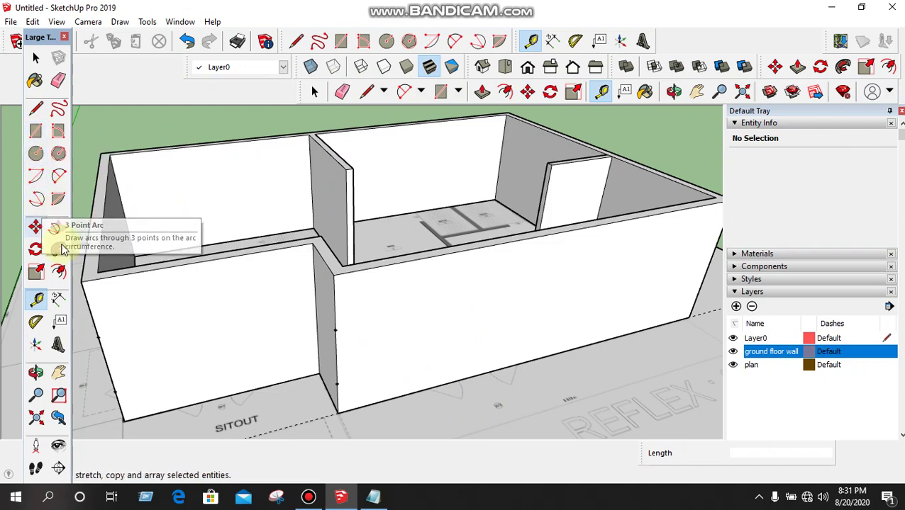
pyautogui.scroll(3, 464, 359)
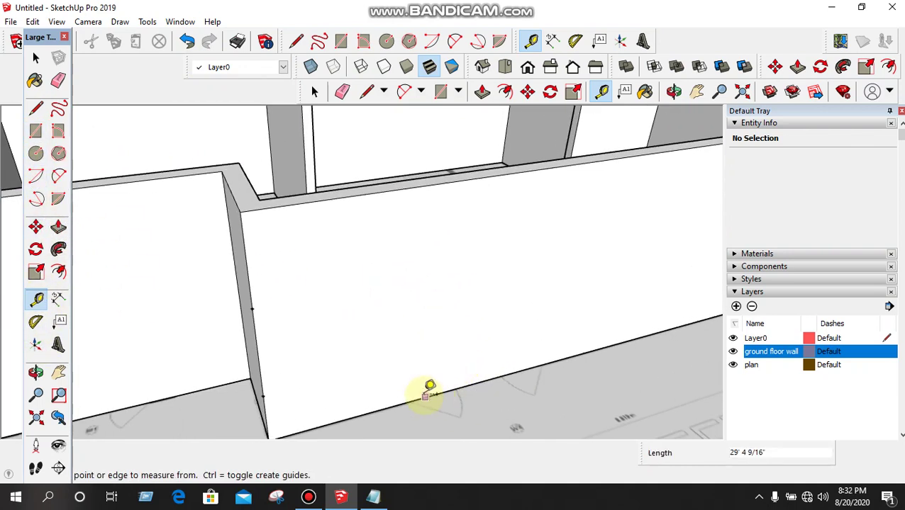
pyautogui.scroll(-2, 425, 392)
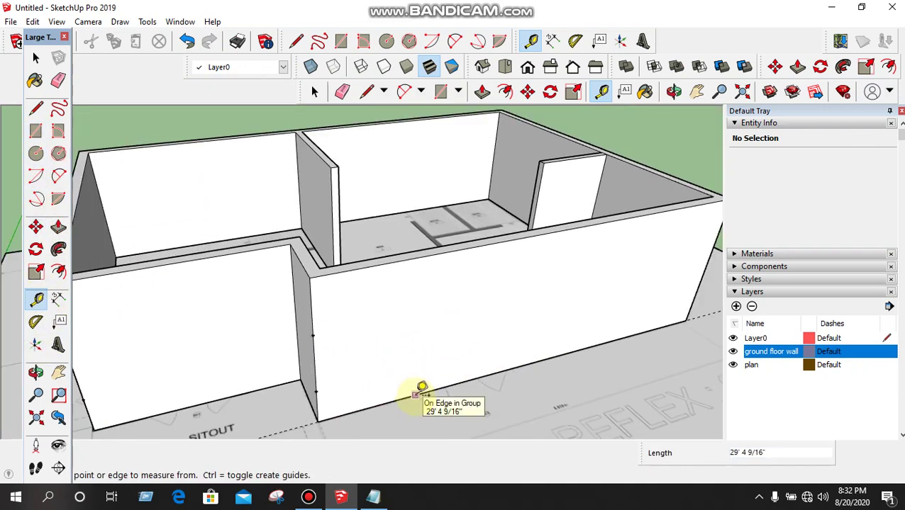
pyautogui.click(418, 394)
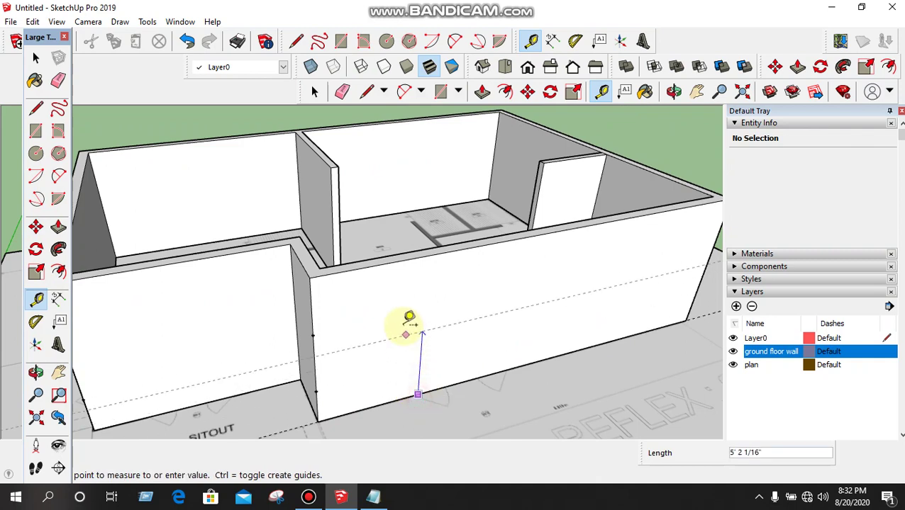
pyautogui.click(431, 251)
pyautogui.scroll(4, 440, 262)
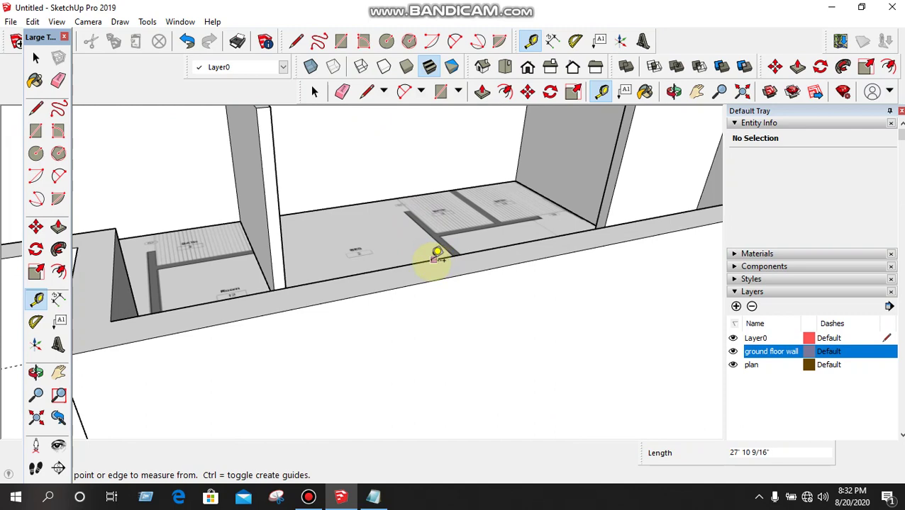
# - Place a guide point on the long front wall's base edge at the near side of the living room window, measured from the wall's corner
pyautogui.scroll(-5, 425, 283)
pyautogui.scroll(2, 383, 333)
pyautogui.click(334, 382)
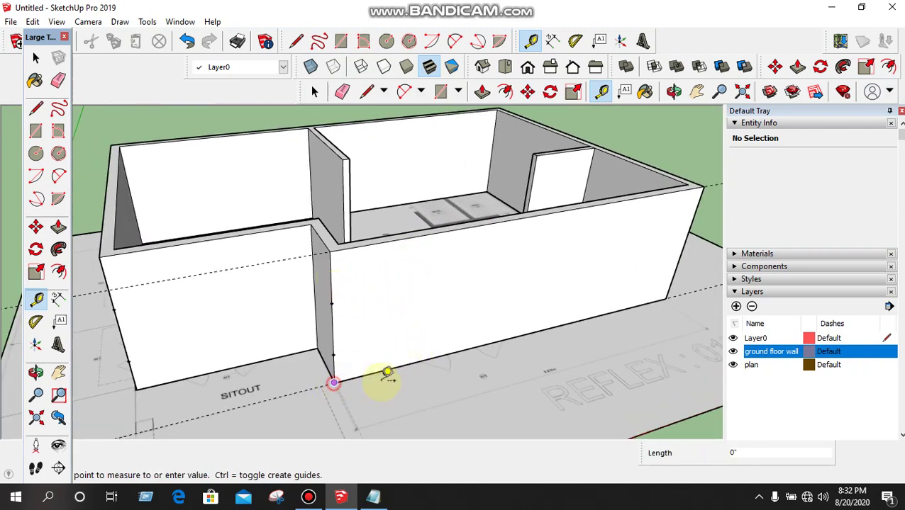
pyautogui.click(420, 361)
pyautogui.scroll(5, 420, 358)
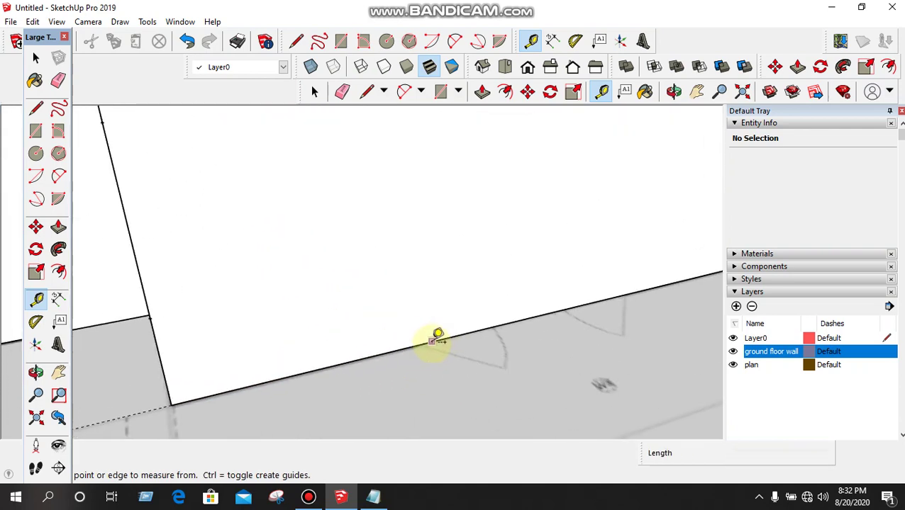
# - Place another guide point on the long front wall's base edge beside the window's near side, again measured from the corner
pyautogui.scroll(2, 428, 334)
pyautogui.scroll(-5, 404, 358)
pyautogui.click(295, 365)
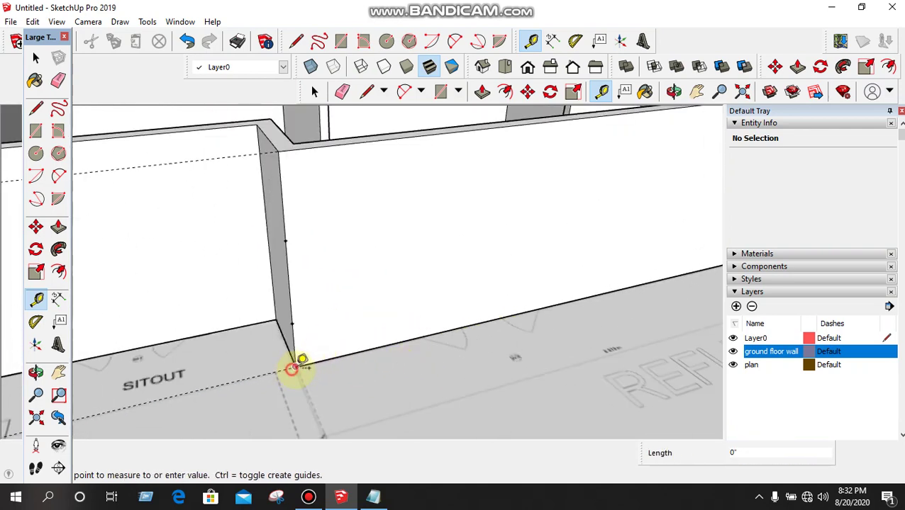
pyautogui.click(423, 337)
pyautogui.scroll(4, 429, 331)
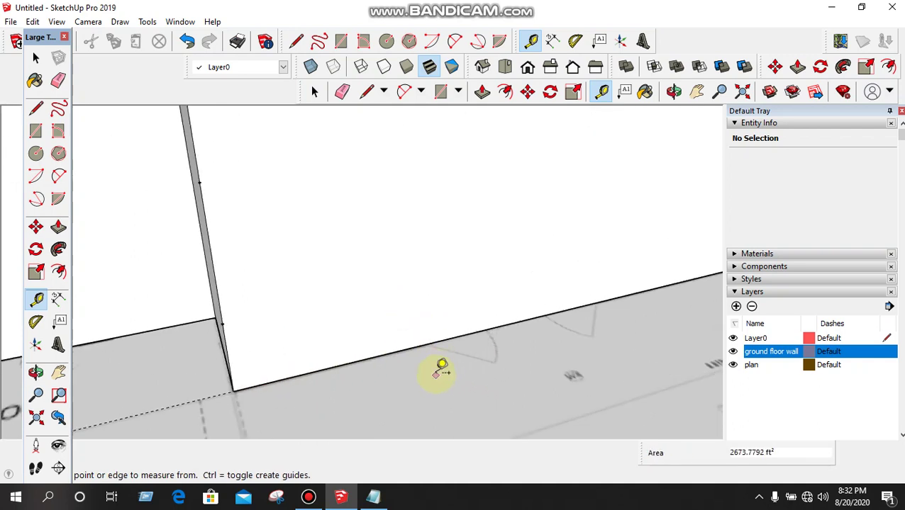
pyautogui.scroll(-5, 419, 330)
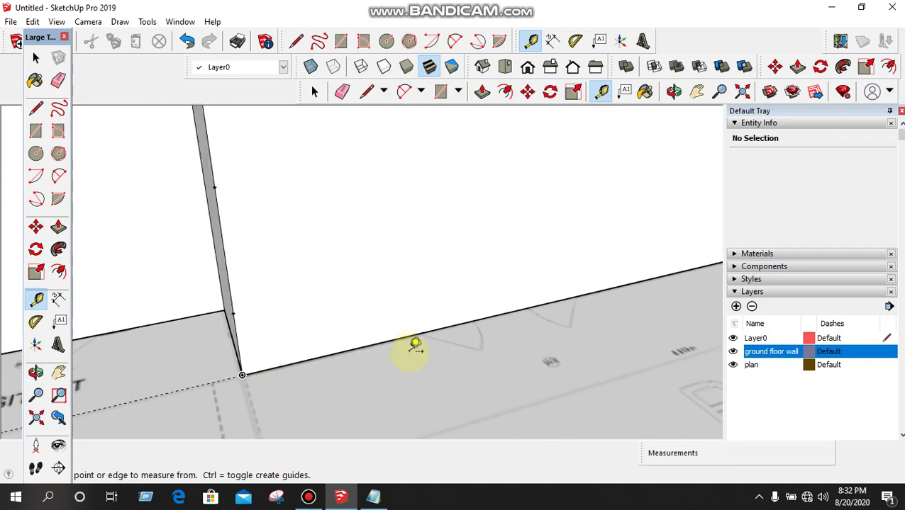
# - Hide the ground floor wall layer and examine the window's near-side guide points against the floor plan
pyautogui.click(733, 352)
pyautogui.scroll(5, 411, 336)
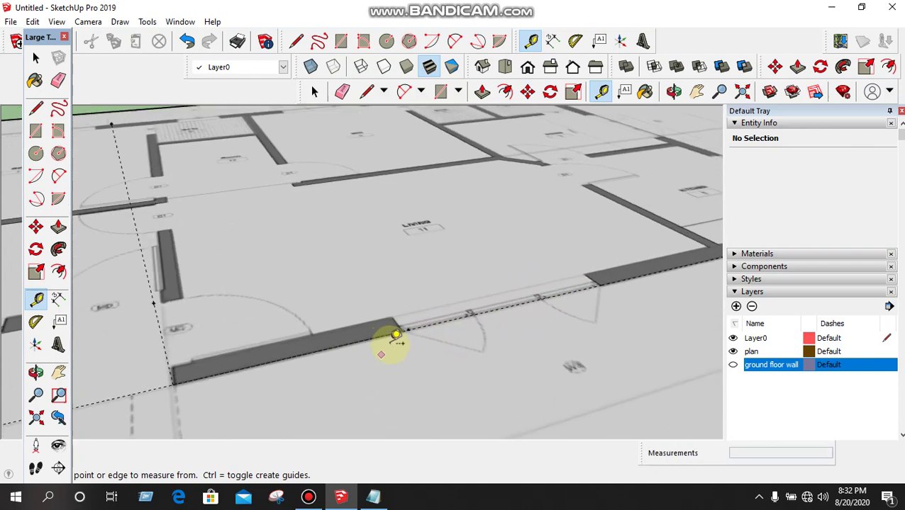
pyautogui.scroll(-5, 428, 342)
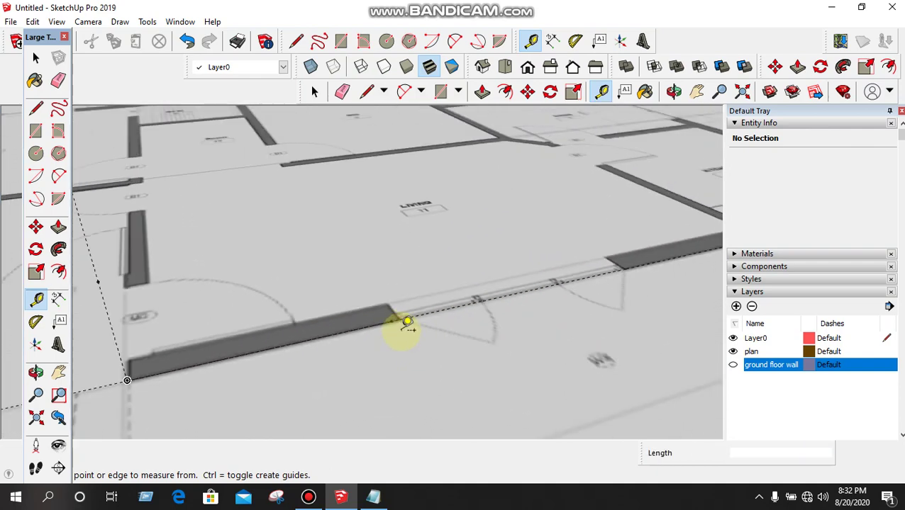
pyautogui.scroll(3, 402, 324)
pyautogui.scroll(-5, 402, 319)
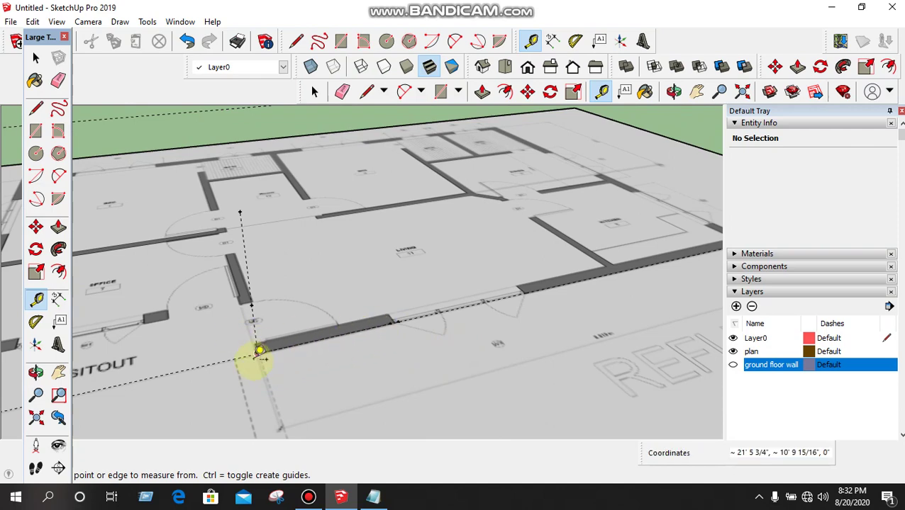
# - Place a guide point about 13' 2 9/16" from the corner at the living room window's far side, and show the ground floor wall layer again
pyautogui.click(258, 349)
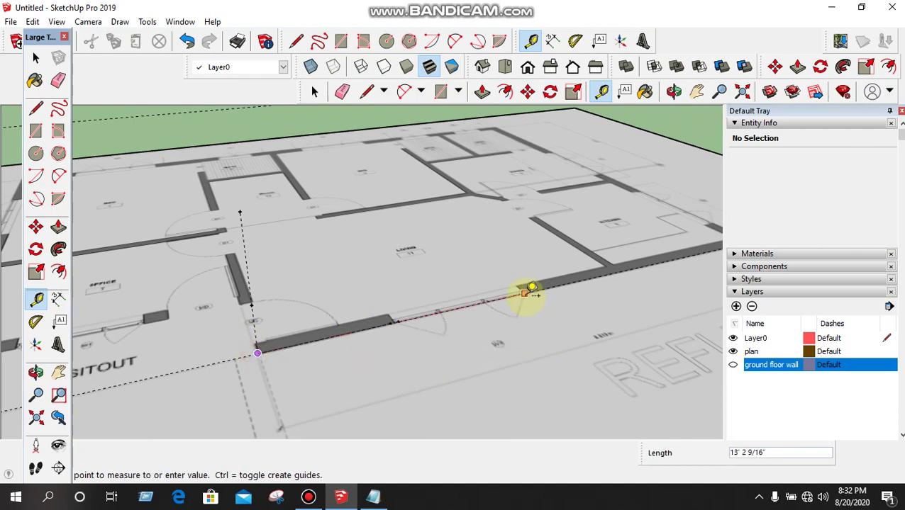
pyautogui.click(525, 292)
pyautogui.scroll(5, 525, 298)
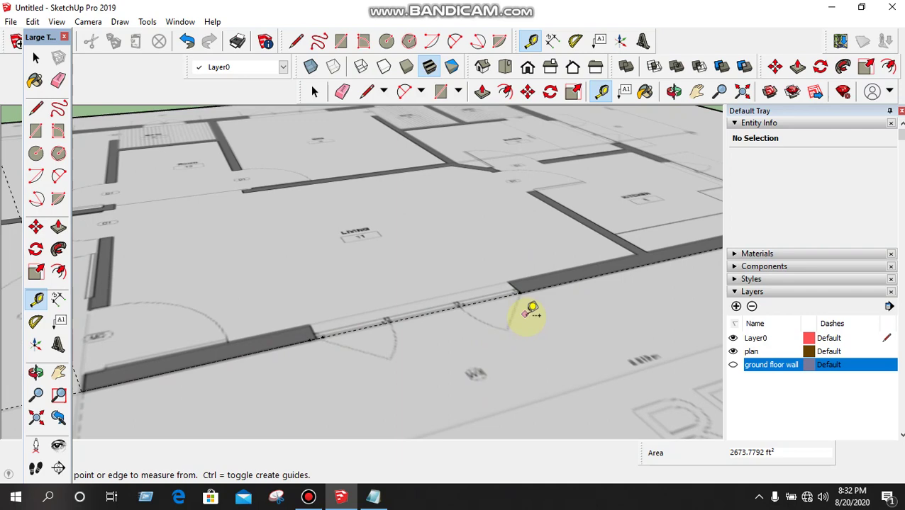
pyautogui.scroll(-6, 528, 298)
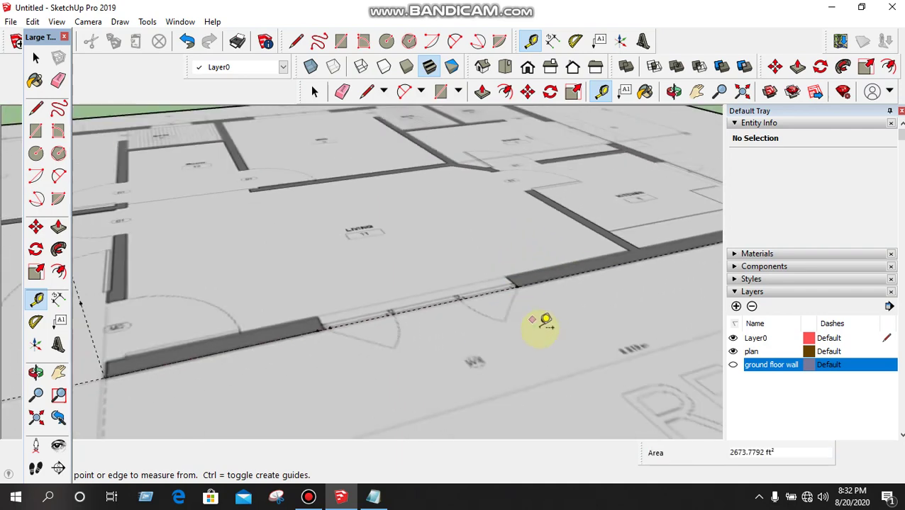
pyautogui.click(733, 365)
pyautogui.scroll(-5, 469, 348)
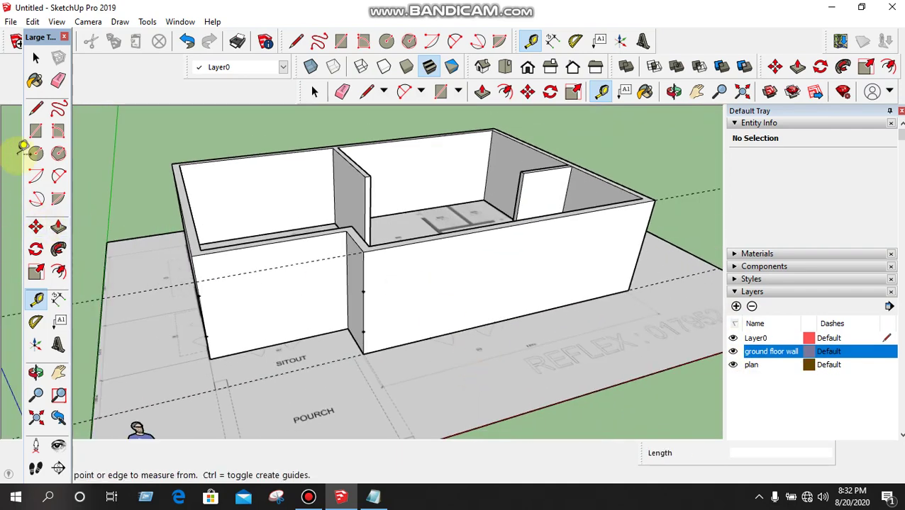
# - Place a guide point on the sitout wall's base edge, about 3' 1 7/8" from its outer corner, at the window's near side
pyautogui.click(36, 59)
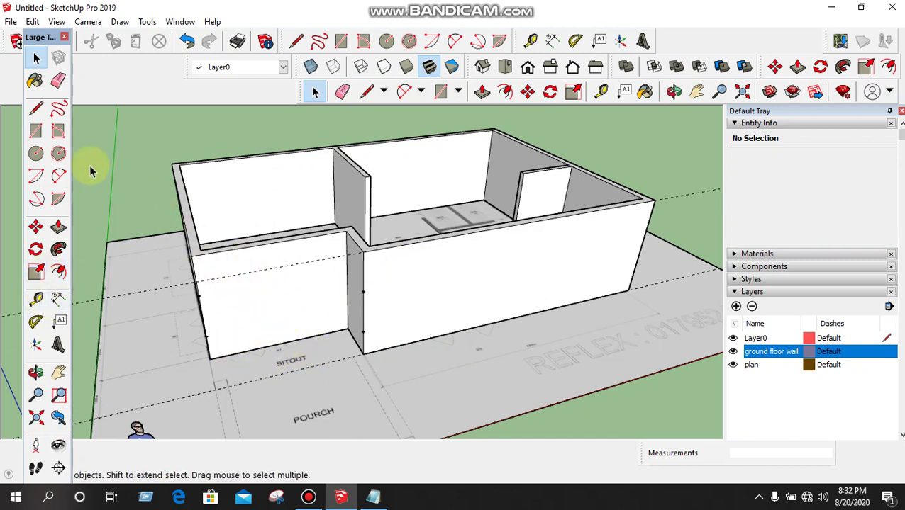
pyautogui.click(36, 299)
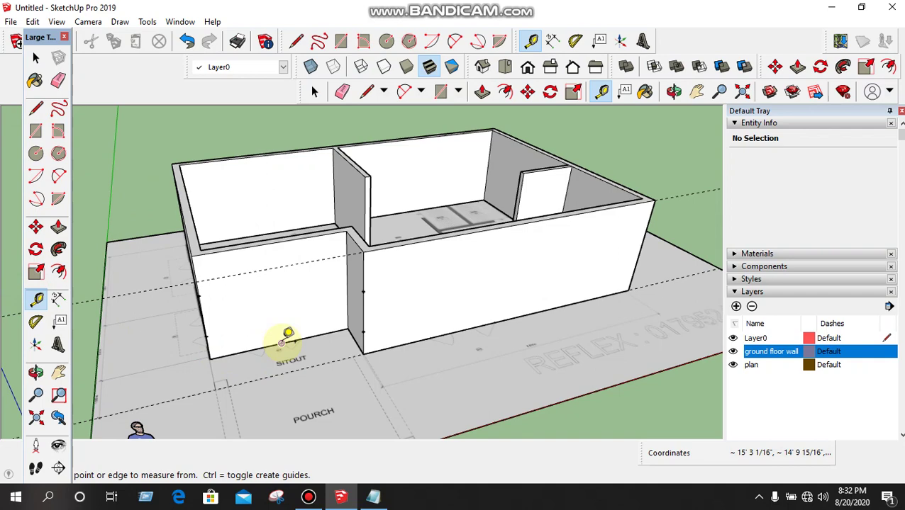
pyautogui.scroll(4, 278, 353)
pyautogui.scroll(2, 164, 363)
pyautogui.click(118, 360)
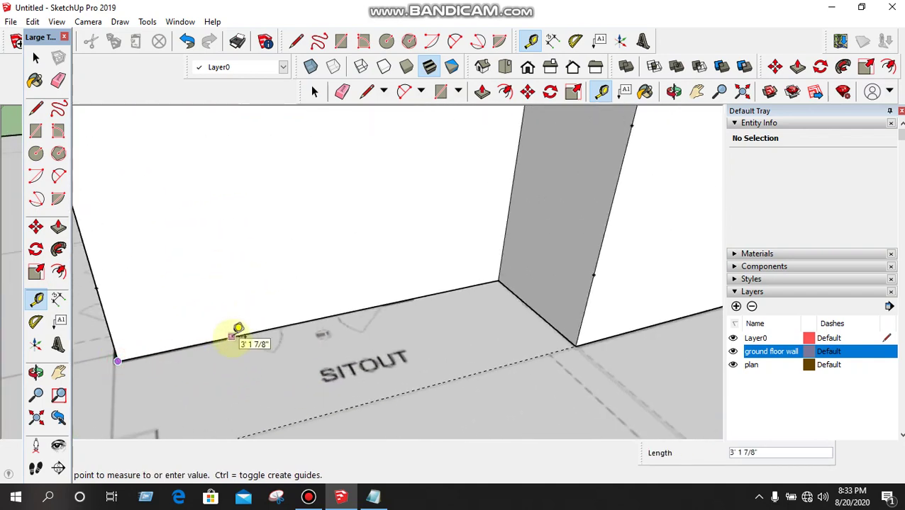
pyautogui.click(231, 336)
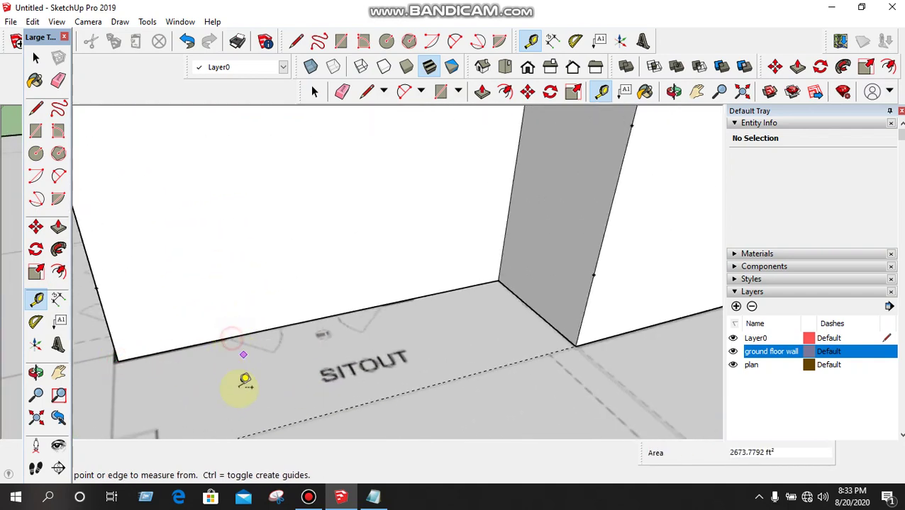
# - Place a guide point on the sitout wall's base edge, about 4' 6 5/16" from its inner corner, at the window's other side
pyautogui.click(498, 281)
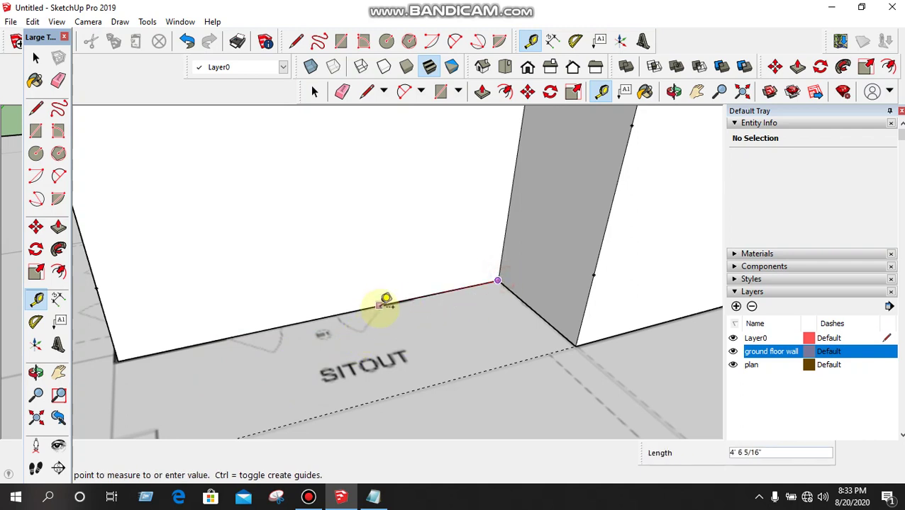
pyautogui.click(381, 303)
pyautogui.scroll(-5, 343, 329)
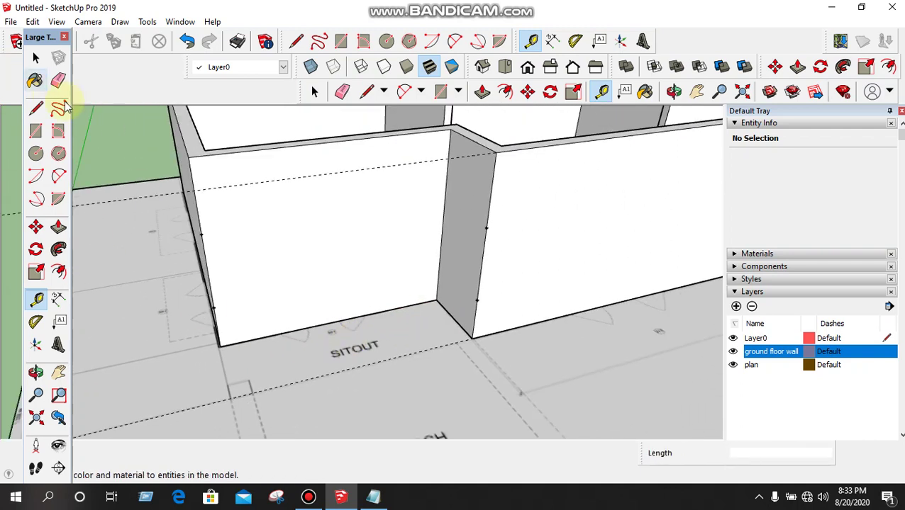
# - Open the ground floor wall group for editing
pyautogui.click(36, 60)
pyautogui.click(298, 209)
pyautogui.rightClick(297, 209)
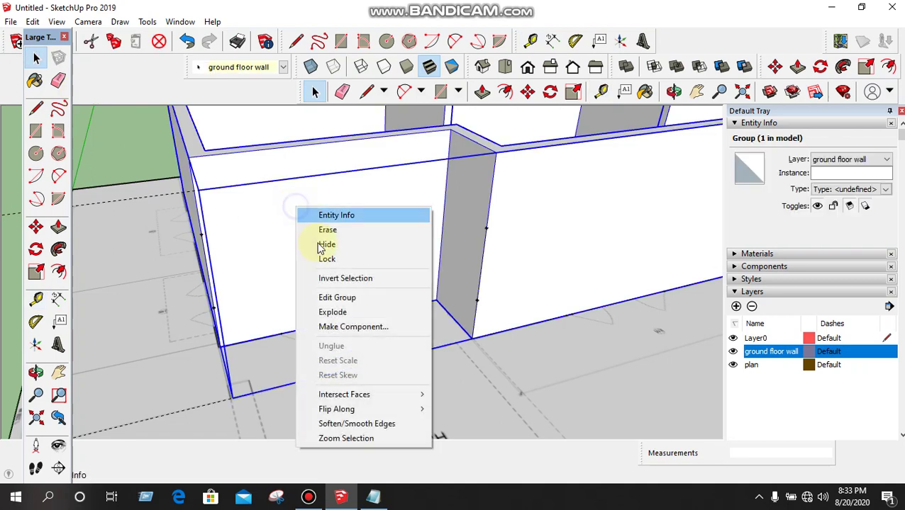
pyautogui.click(323, 312)
pyautogui.scroll(3, 323, 319)
pyautogui.scroll(5, 336, 333)
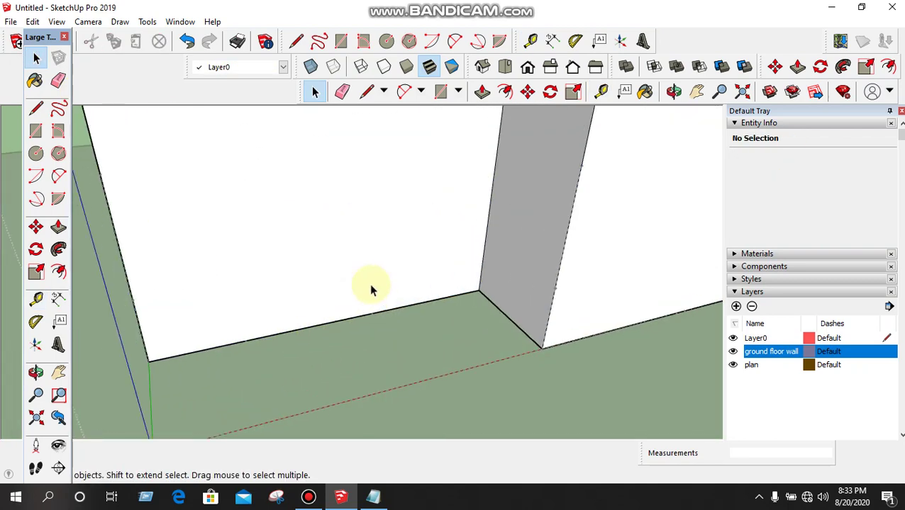
pyautogui.scroll(-3, 357, 310)
pyautogui.scroll(-2, 307, 358)
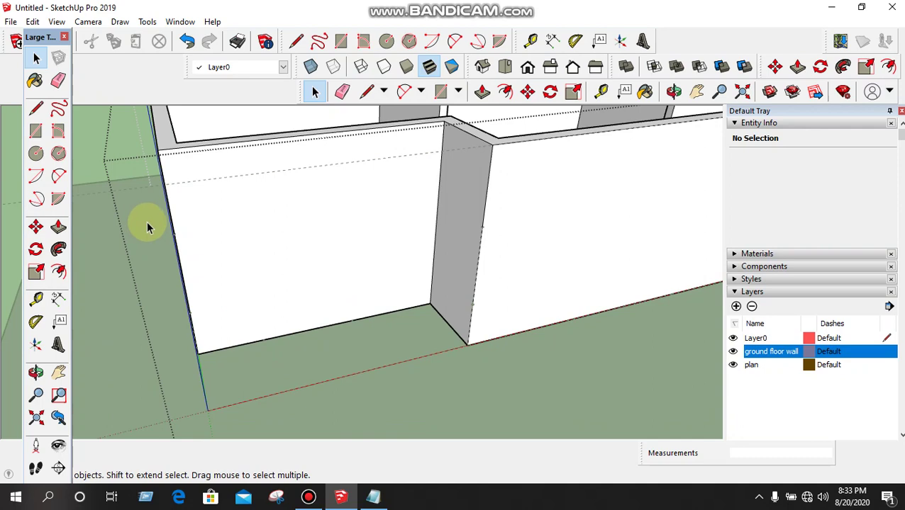
# - Draw two horizontal lines, each 12' 5 5/16" long, across the sitout wall face from the lower and upper guide points on its outer corner edge
pyautogui.scroll(5, 182, 231)
pyautogui.scroll(5, 183, 232)
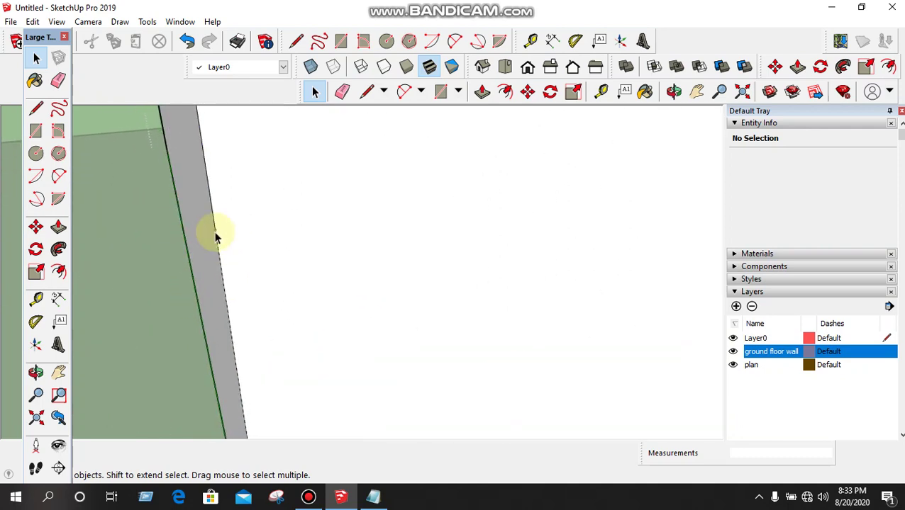
pyautogui.scroll(-6, 242, 359)
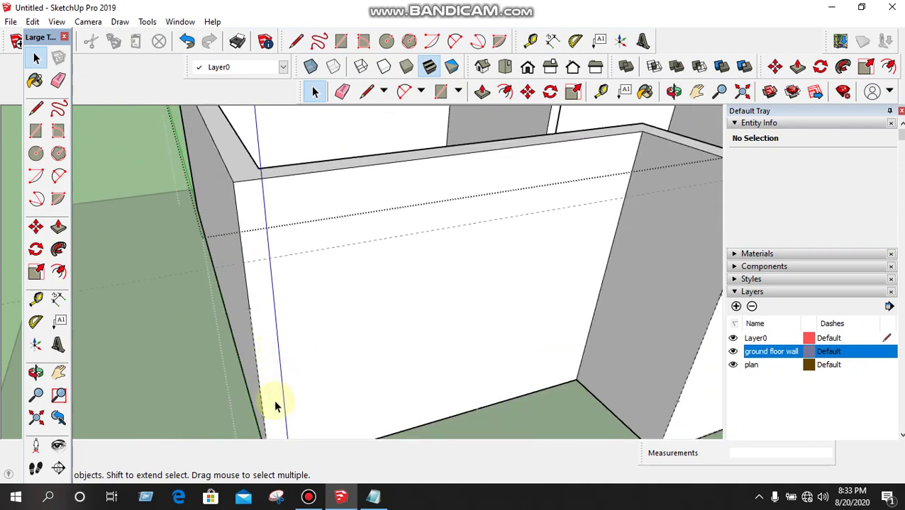
pyautogui.scroll(-2, 283, 389)
pyautogui.scroll(6, 279, 395)
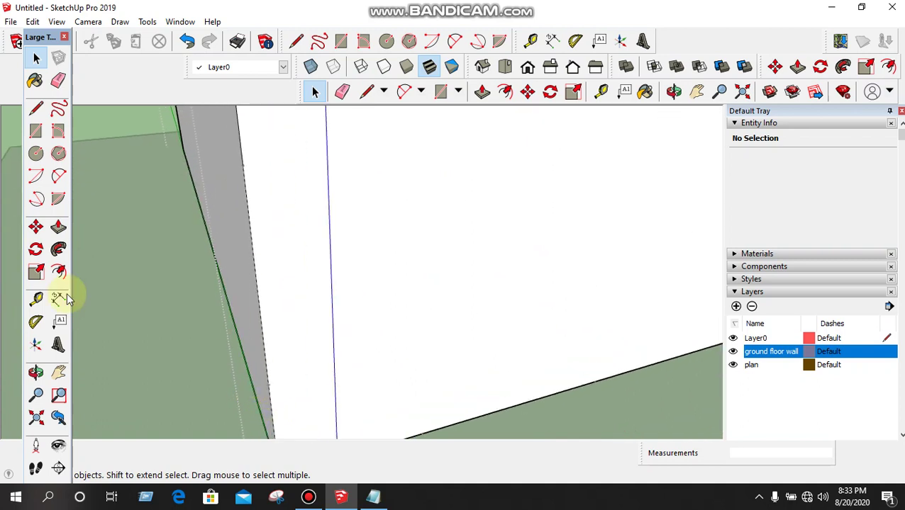
pyautogui.click(39, 107)
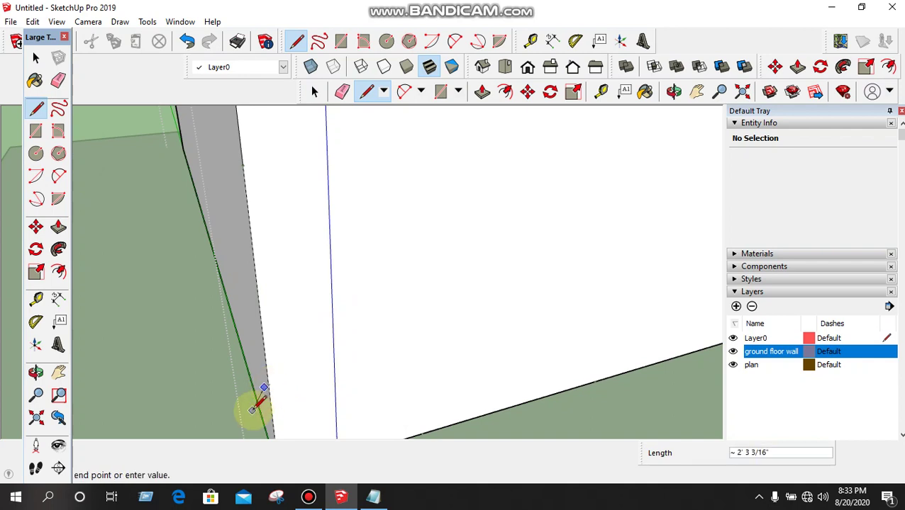
pyautogui.press('Escape')
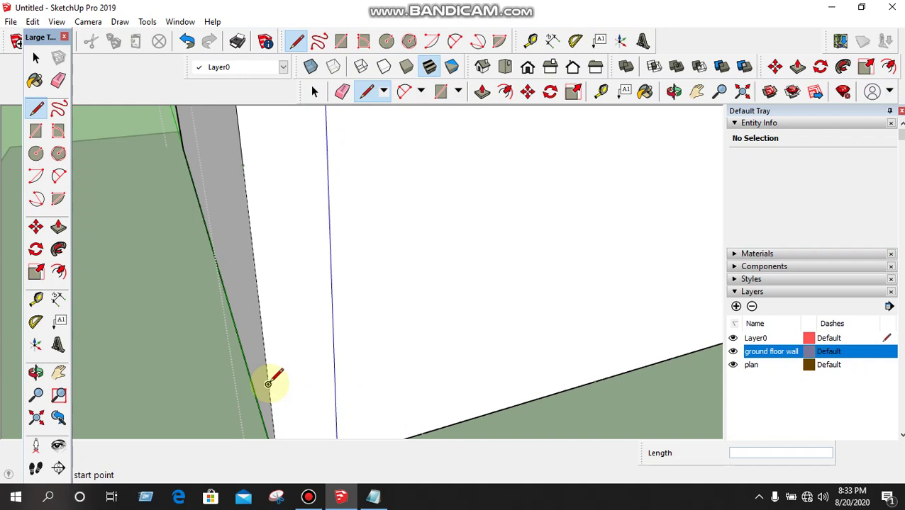
pyautogui.click(268, 377)
pyautogui.scroll(-5, 353, 331)
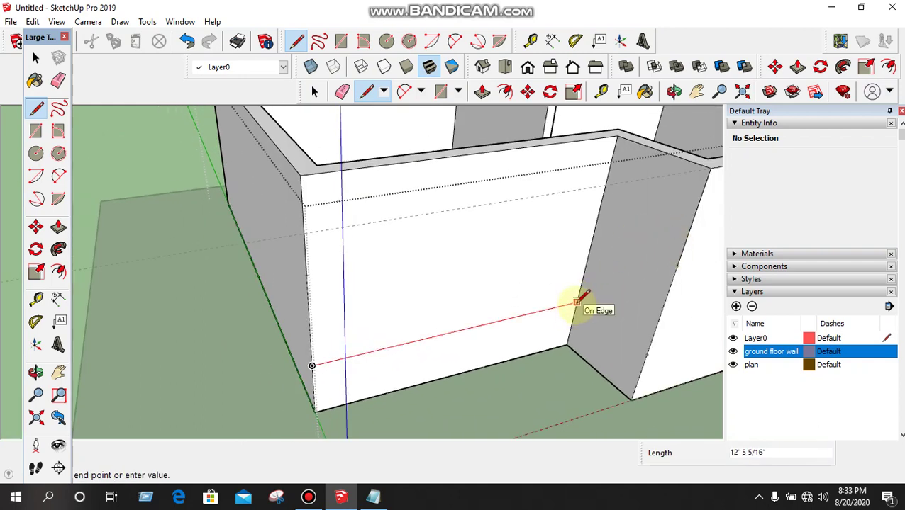
pyautogui.click(576, 303)
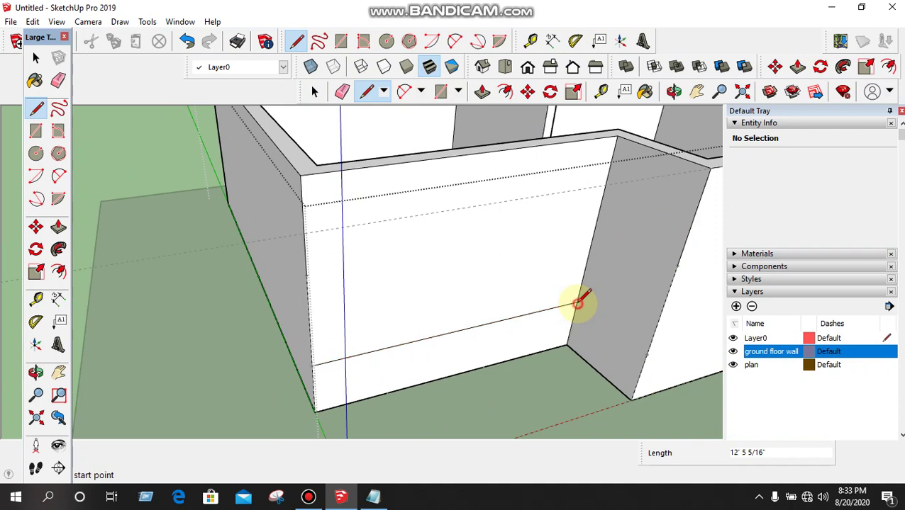
pyautogui.click(305, 275)
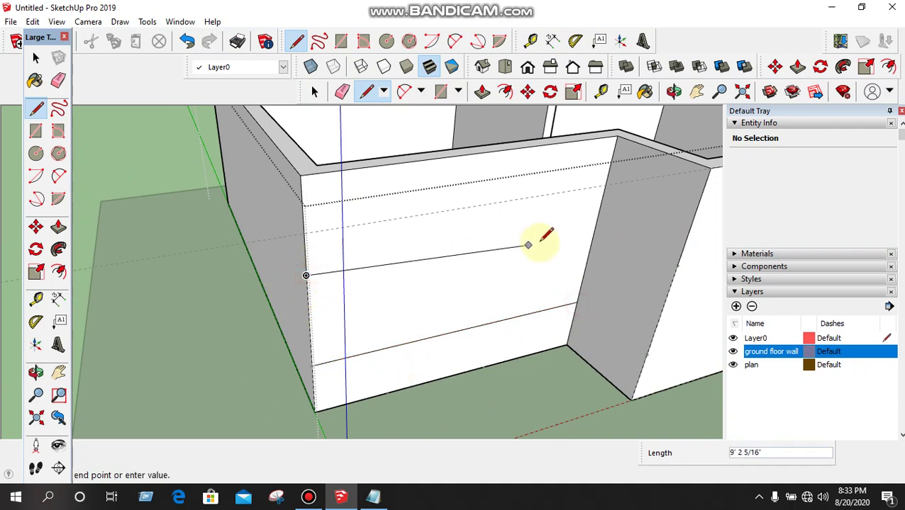
pyautogui.click(596, 221)
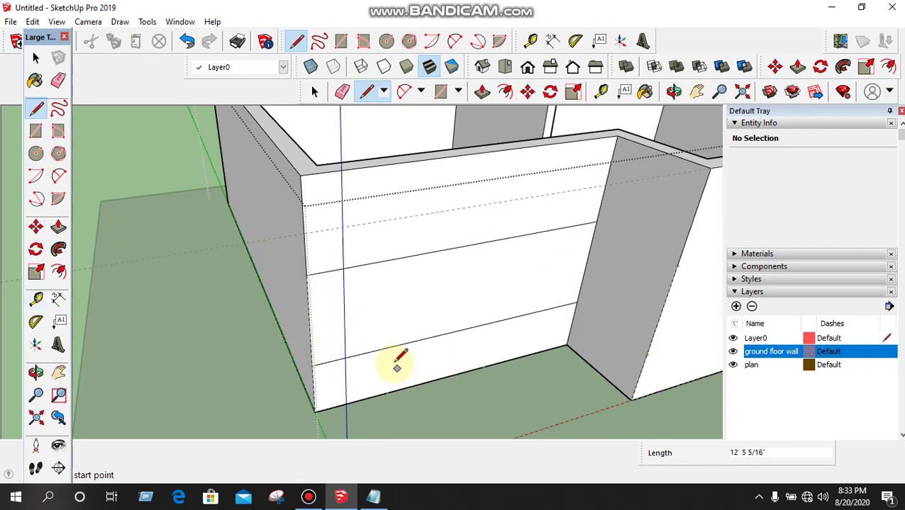
# - Draw two vertical lines about 10' long on the sitout wall face, from the base-edge guide points up to the top edge
pyautogui.scroll(3, 539, 372)
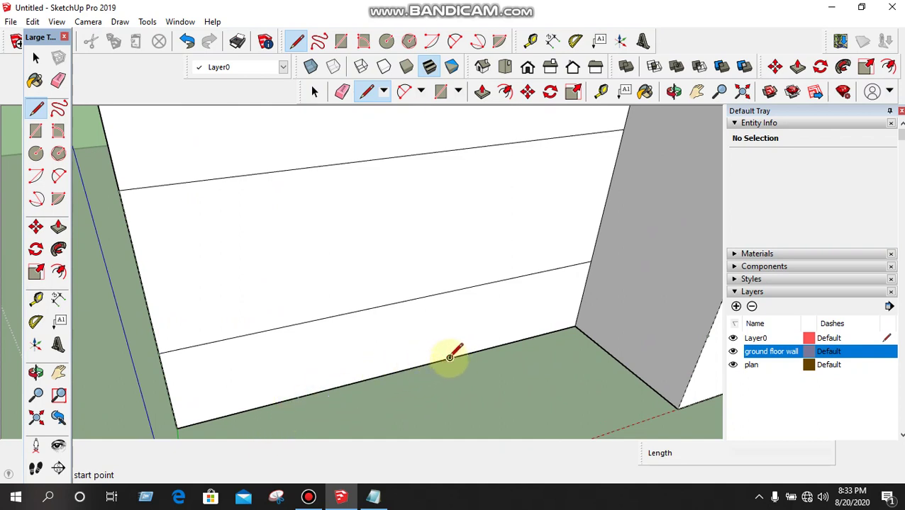
pyautogui.scroll(2, 441, 360)
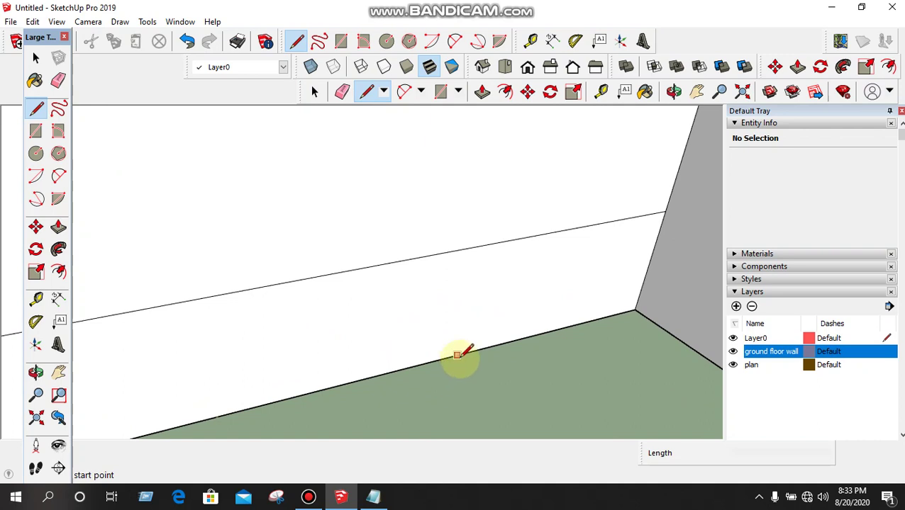
pyautogui.click(458, 355)
pyautogui.scroll(-3, 462, 368)
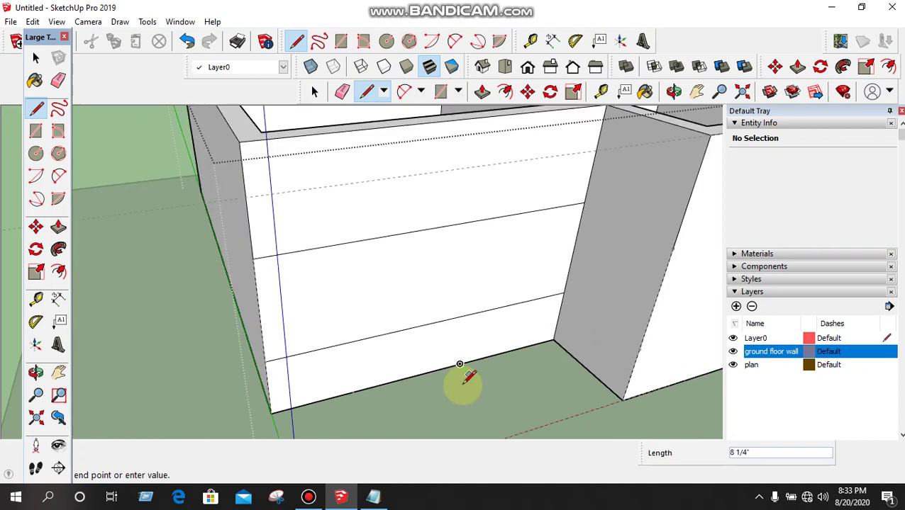
pyautogui.click(489, 116)
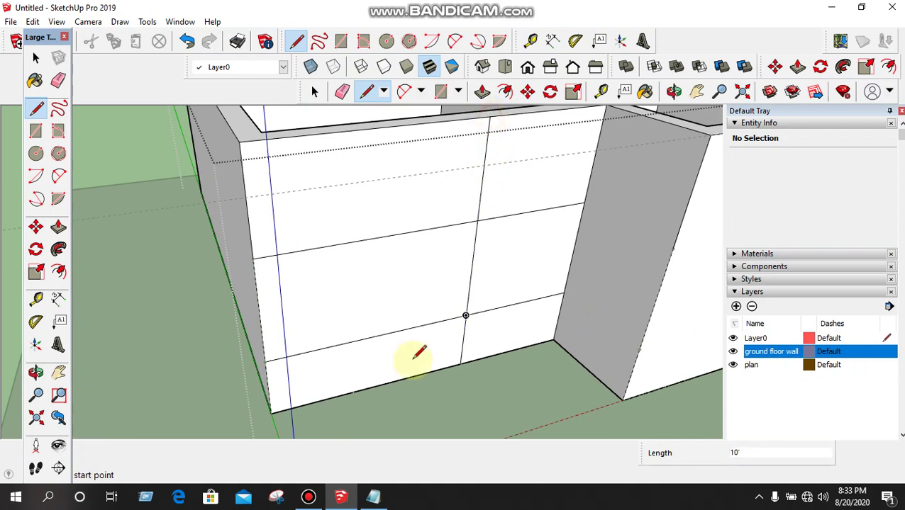
pyautogui.click(351, 392)
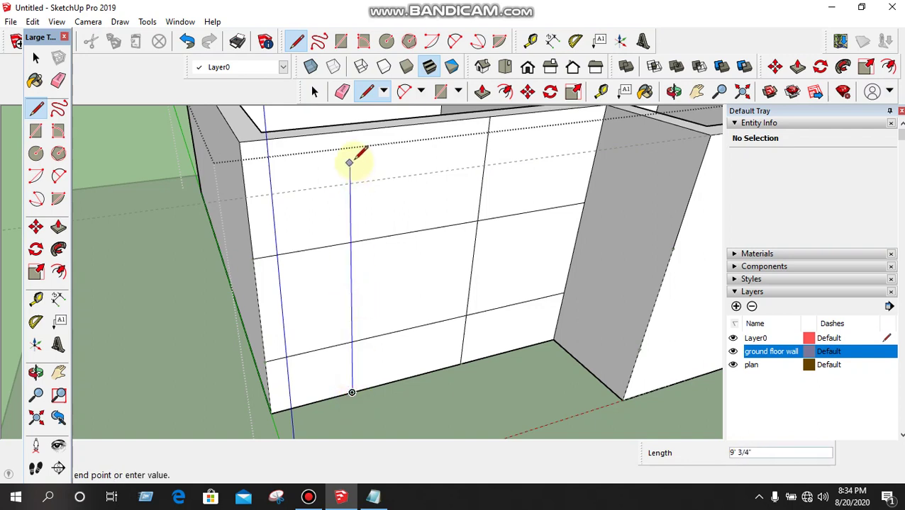
pyautogui.click(371, 128)
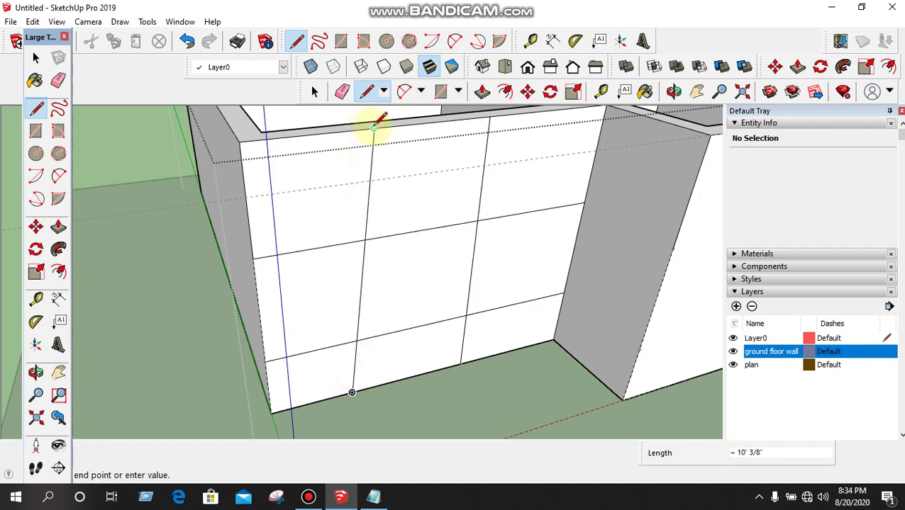